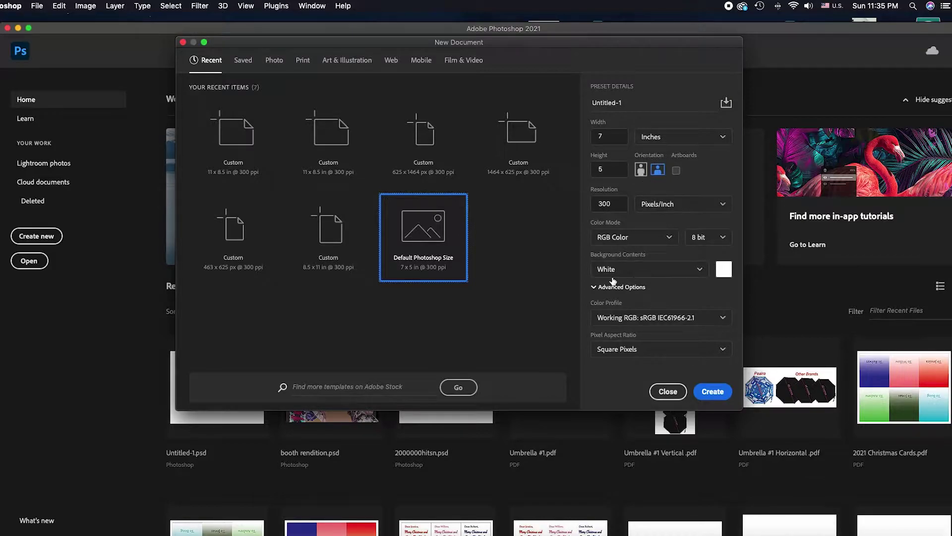
Create a new 11 x 8.5 inch landscape document at 300 pixels/inch in CMYK Color with a white background.
click(232, 142)
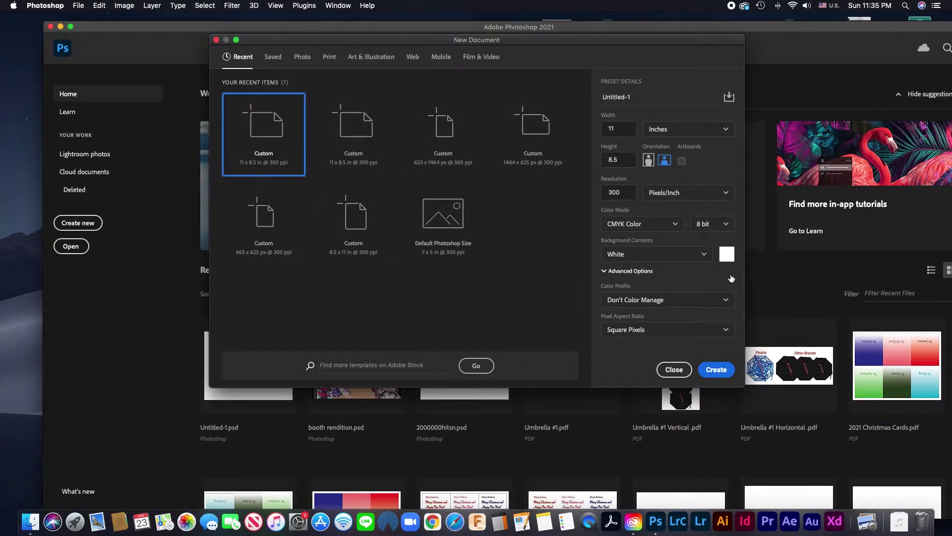
click(716, 370)
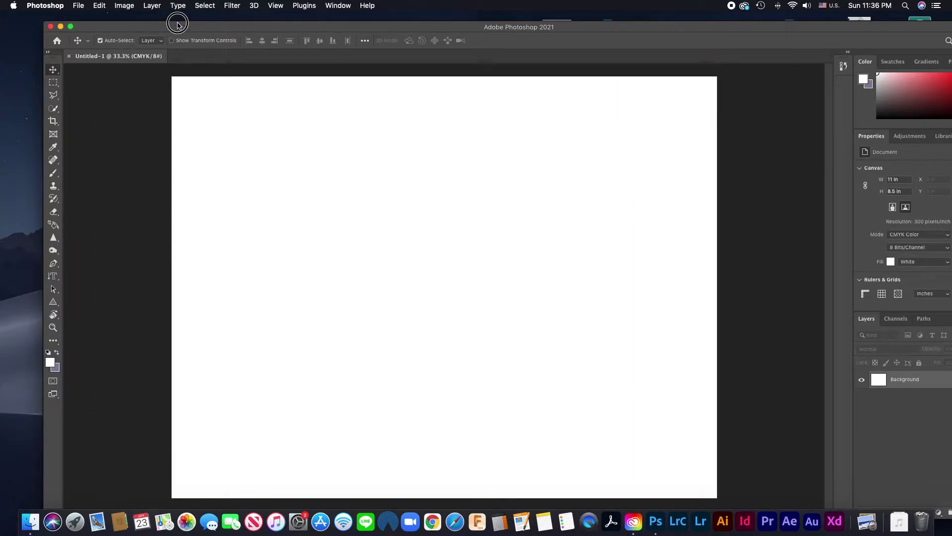
drag(175, 26, 153, 4)
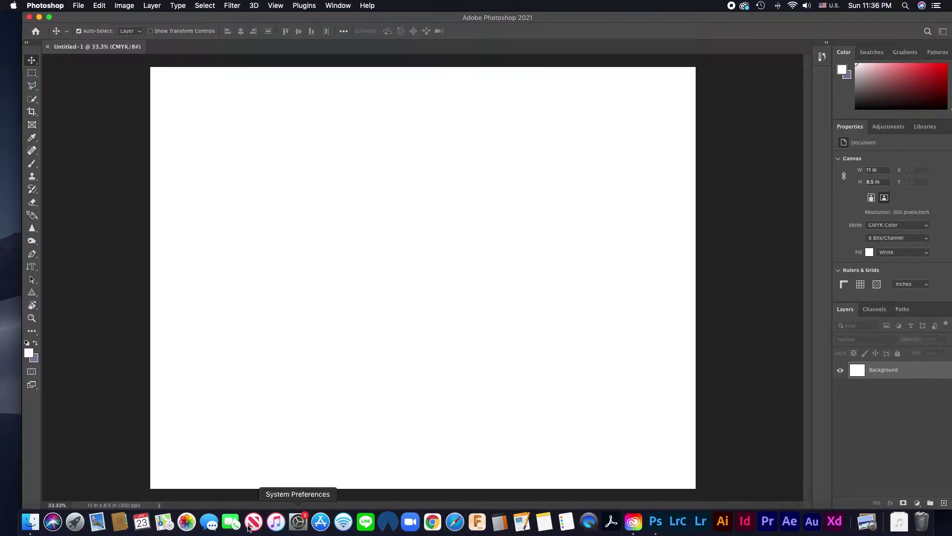
click(115, 505)
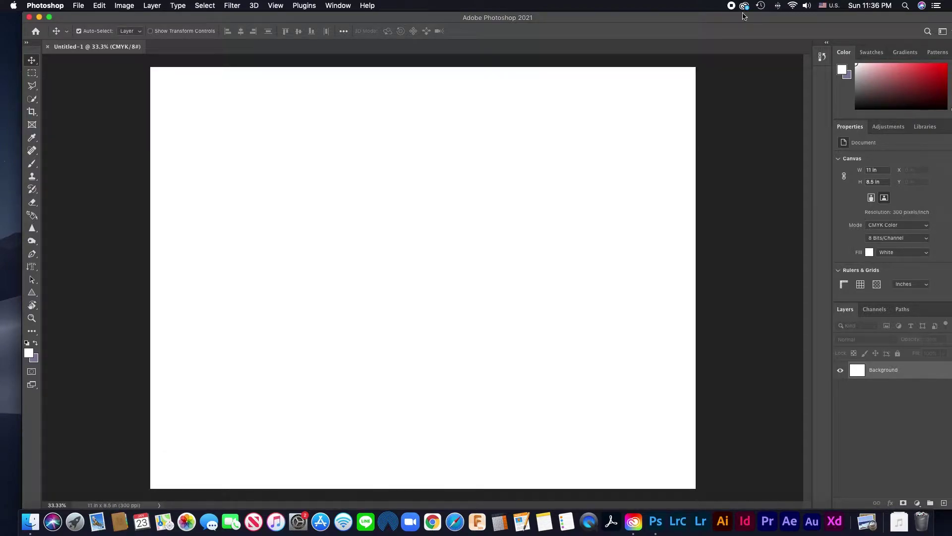
drag(745, 20, 689, 20)
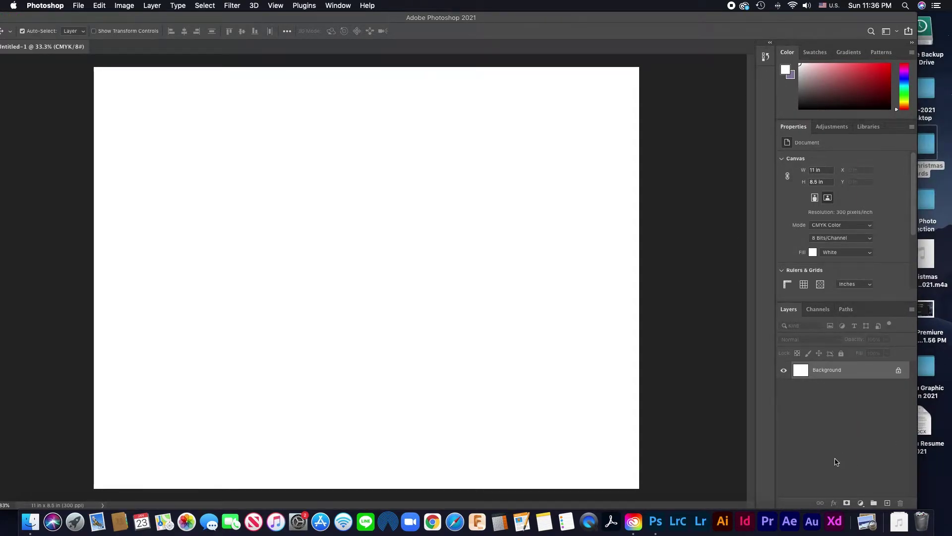
drag(555, 17, 619, 12)
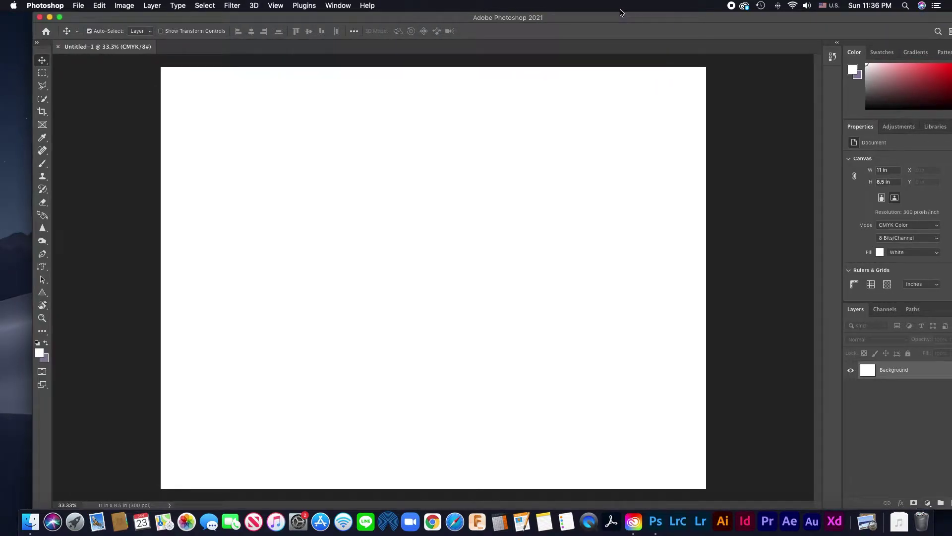
drag(622, 18, 606, 17)
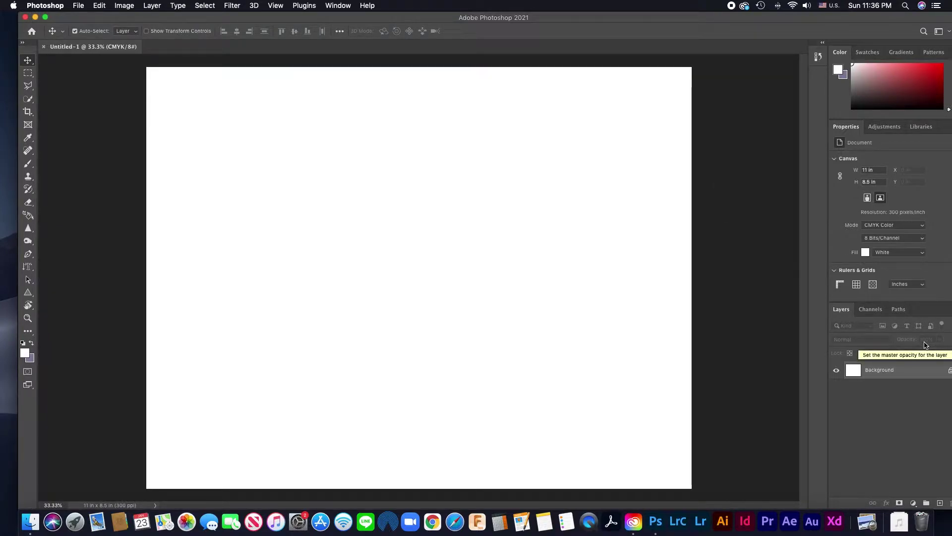
click(815, 17)
drag(816, 16, 688, 14)
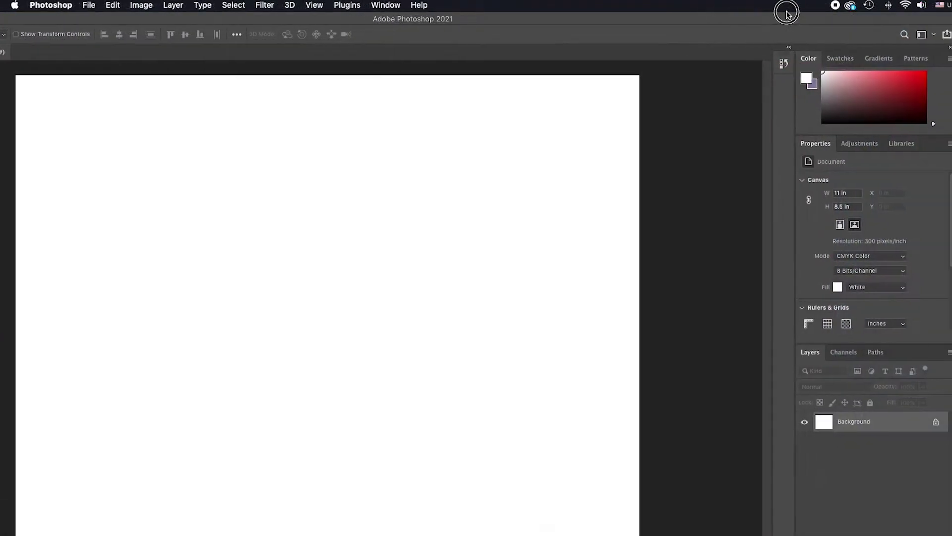
drag(786, 13, 781, 14)
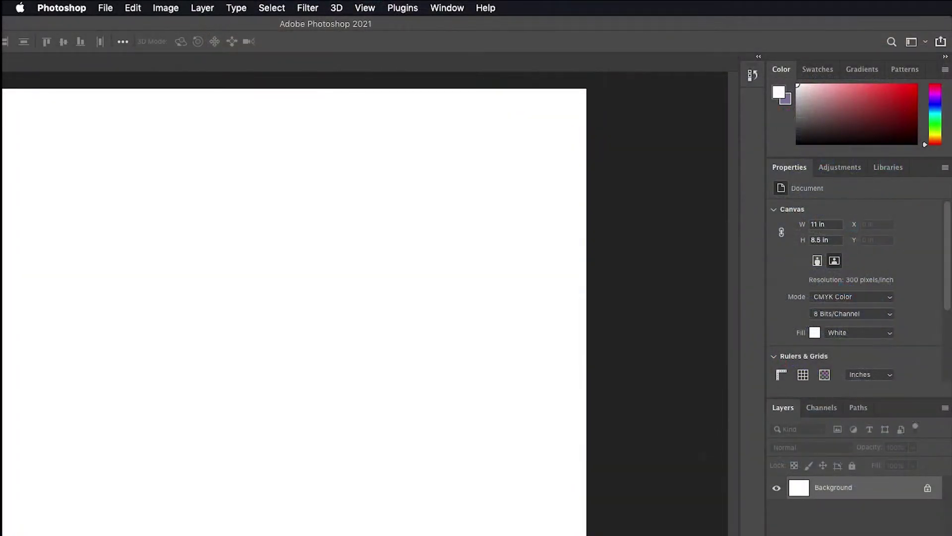
click(893, 45)
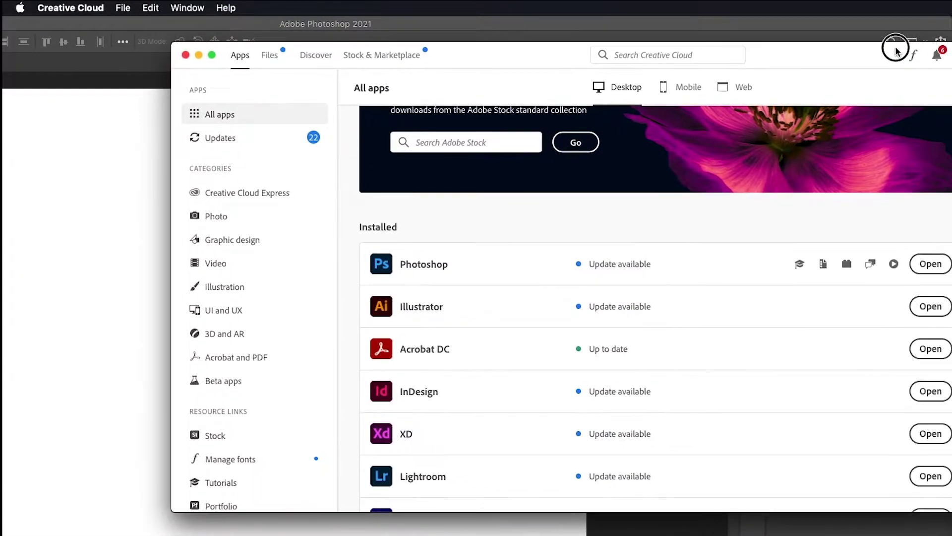
click(186, 56)
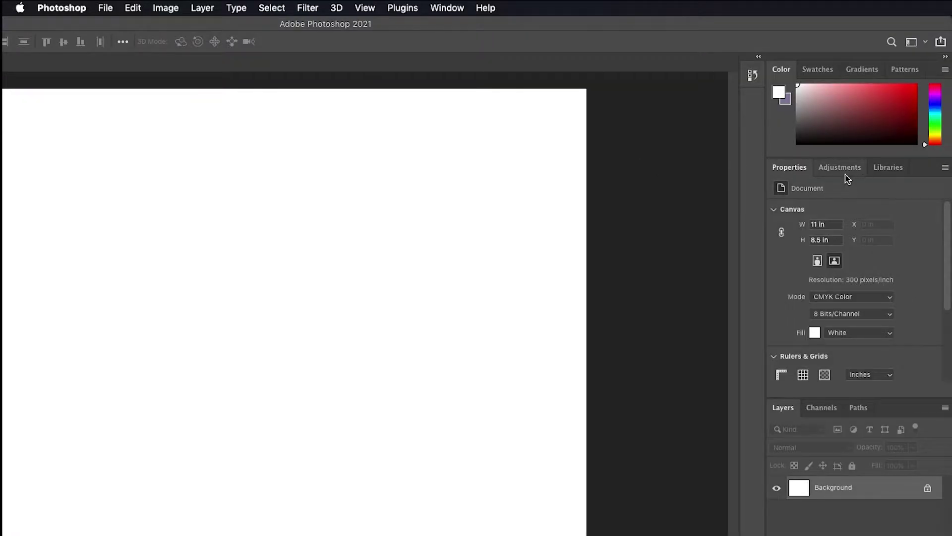
Place _MG_0963.JPG from the Photoshop Images folder onto the canvas at its fitted size and commit the placement.
key(super+Tab)
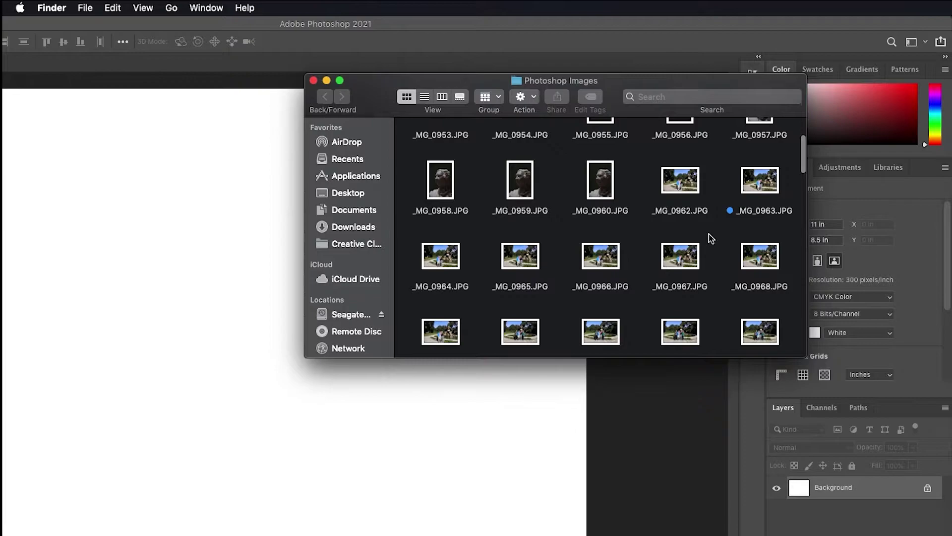
scroll(714, 234, up, 1)
click(758, 184)
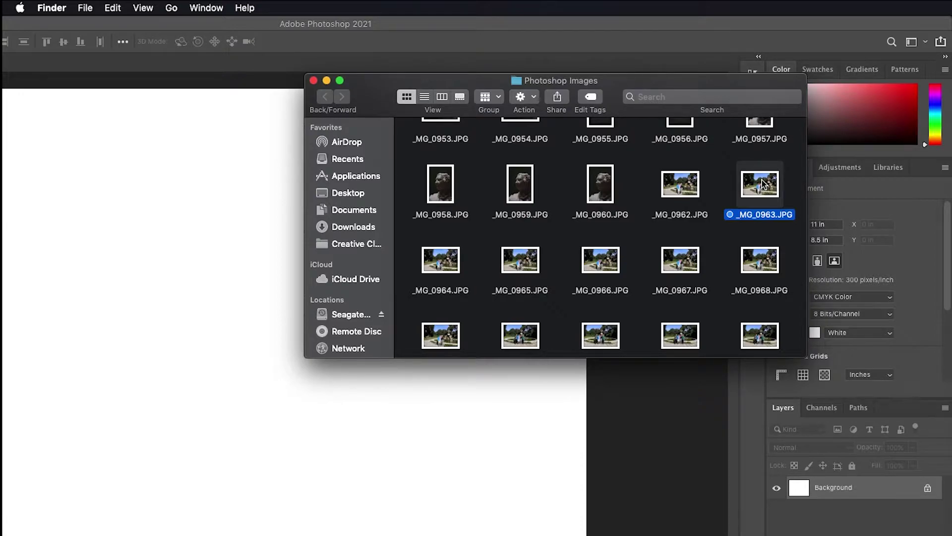
click(763, 180)
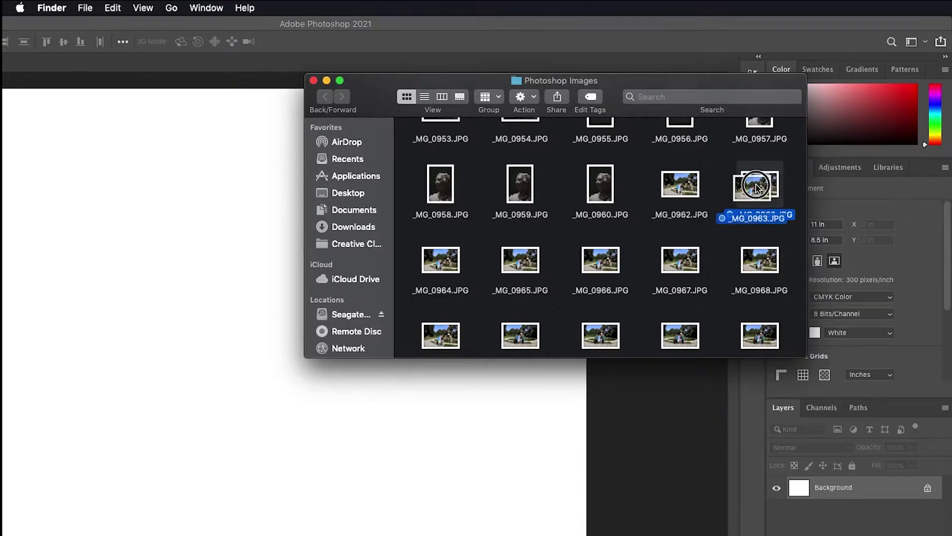
drag(764, 183, 261, 434)
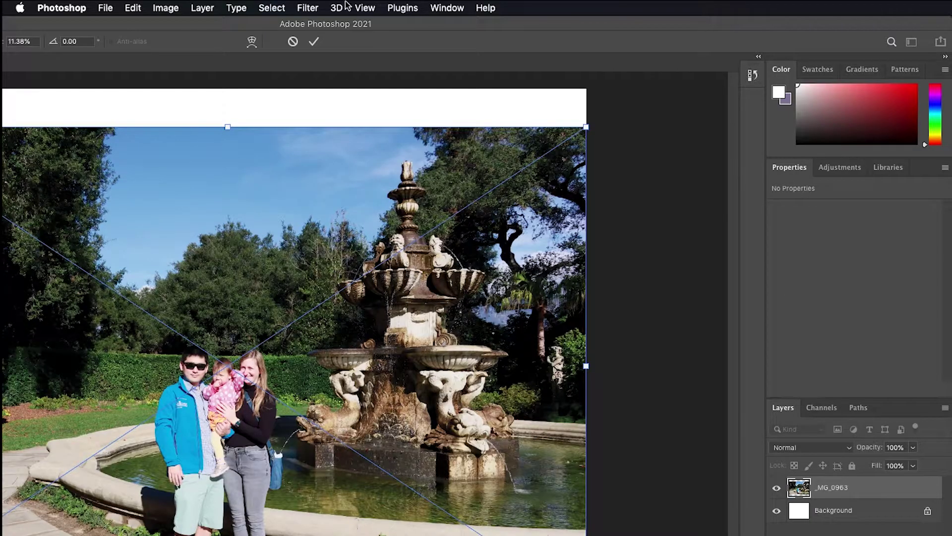
drag(333, 24, 527, 11)
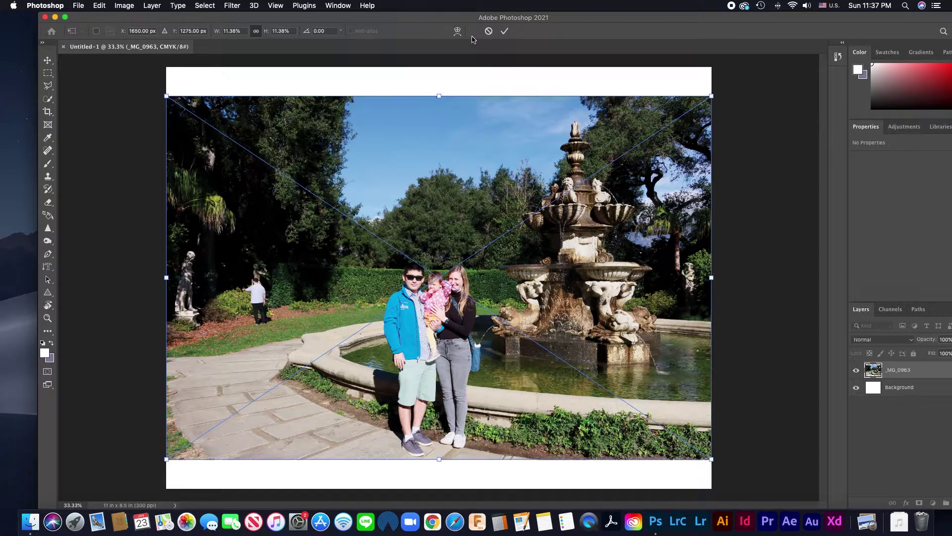
click(47, 61)
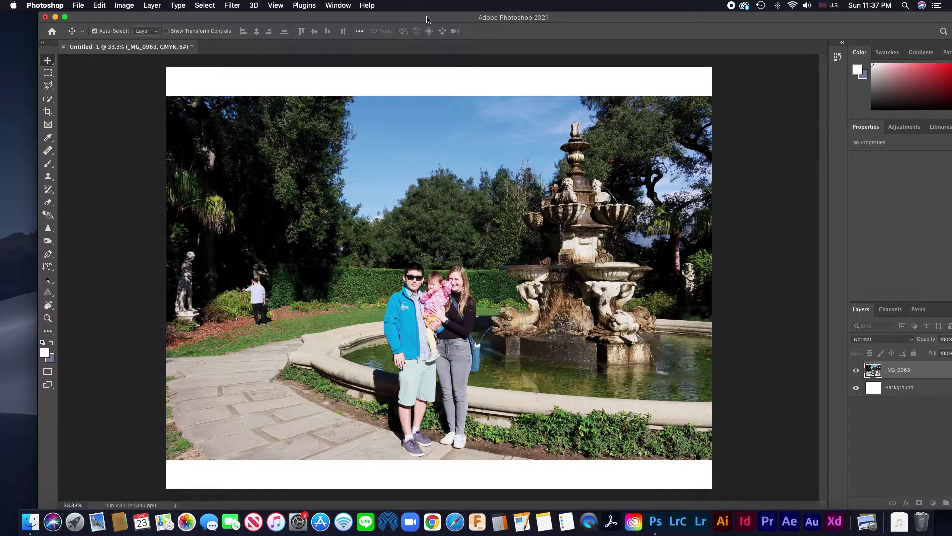
Select the whole photo area with the Rectangular Marquee tool and copy it to a new layer with Layer Via Copy.
double_click(463, 18)
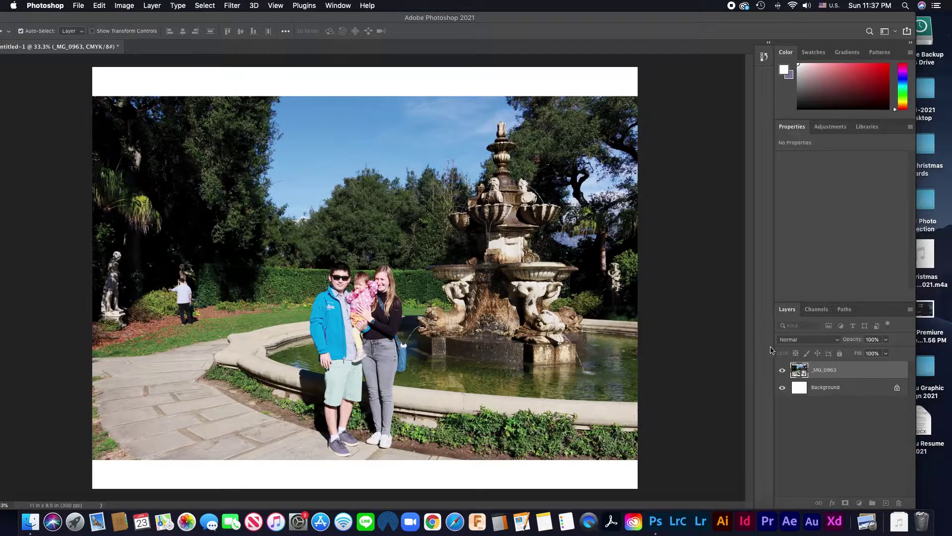
drag(335, 19, 378, 15)
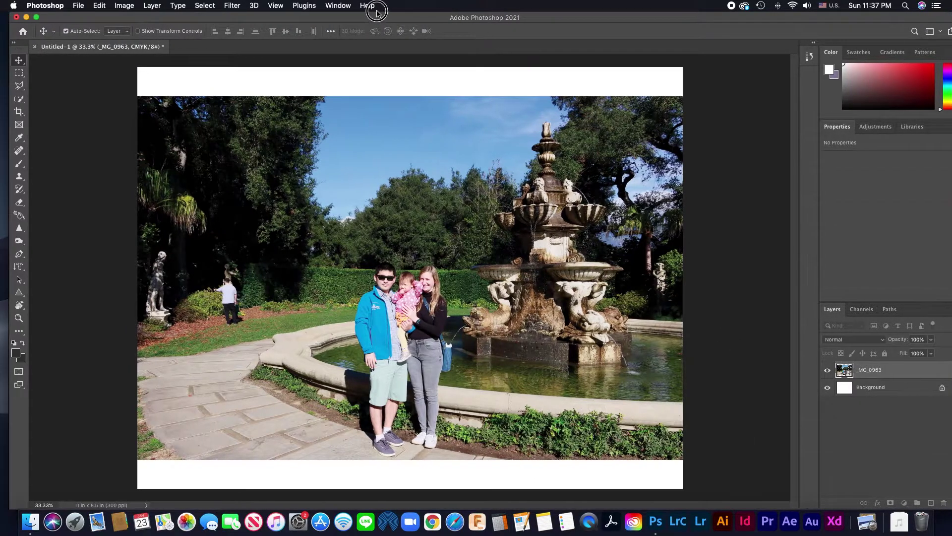
click(19, 74)
click(75, 72)
drag(137, 95, 703, 459)
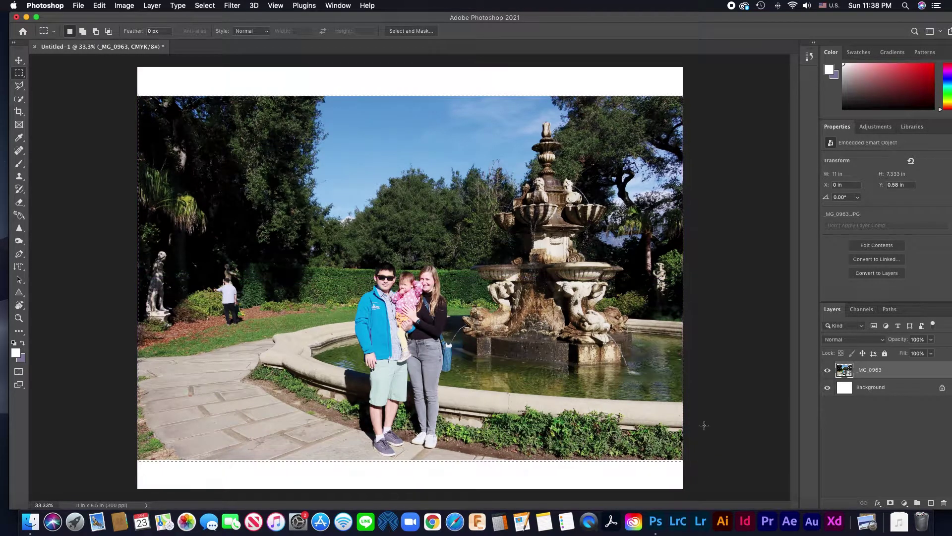
click(152, 6)
mouse_move(158, 20)
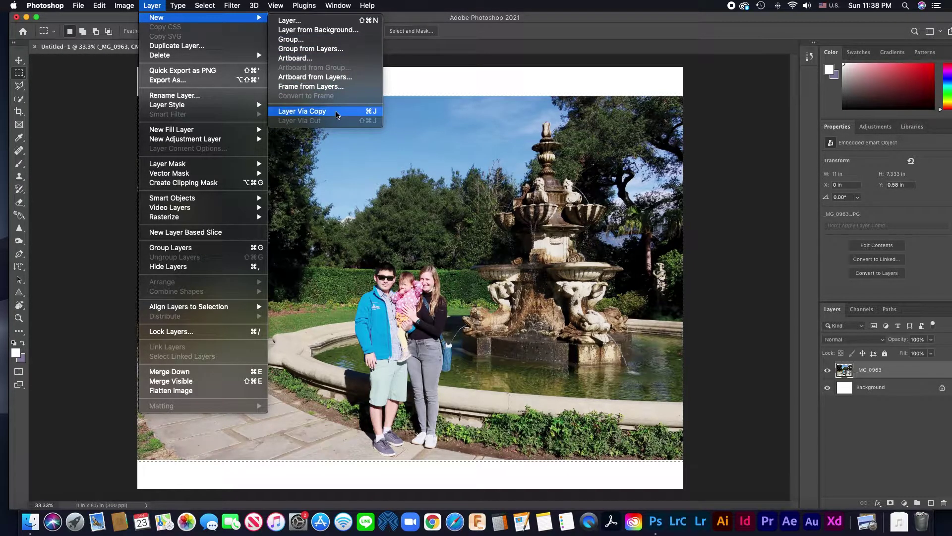
click(337, 114)
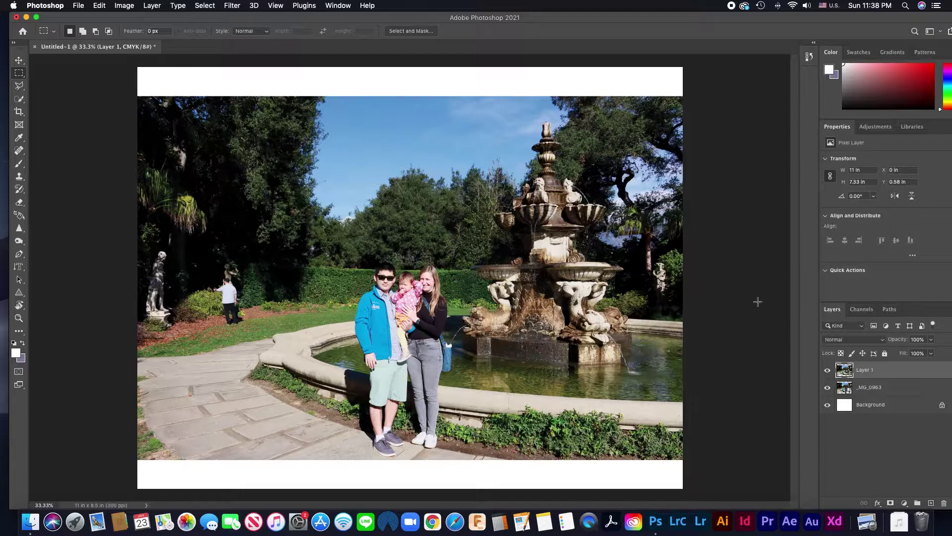
Lock and hide the original _MG_0963 layer, and make Layer 1 the active layer.
click(878, 394)
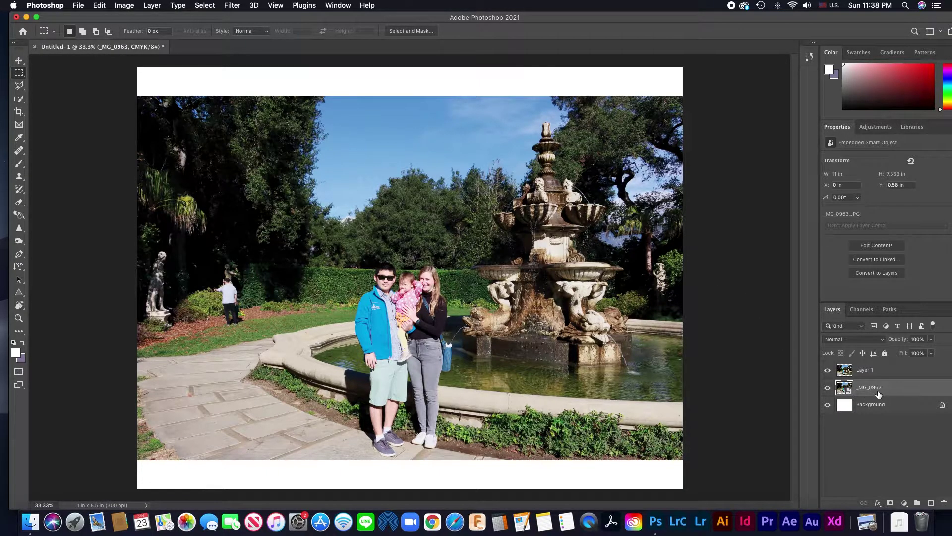
click(884, 353)
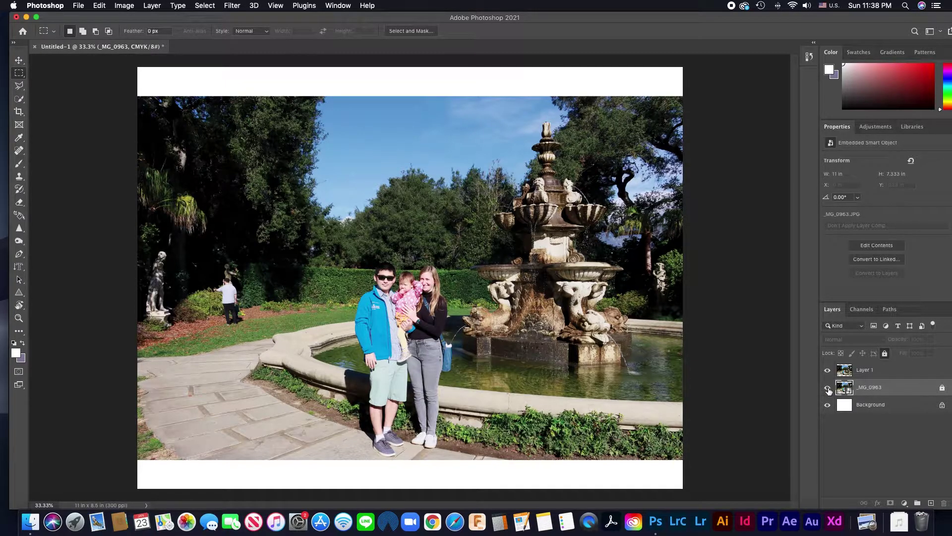
click(827, 388)
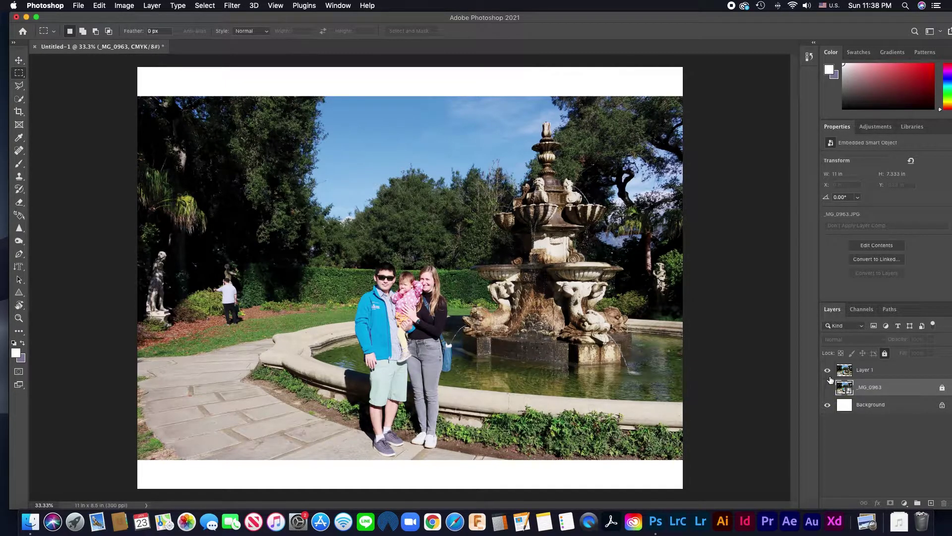
click(873, 371)
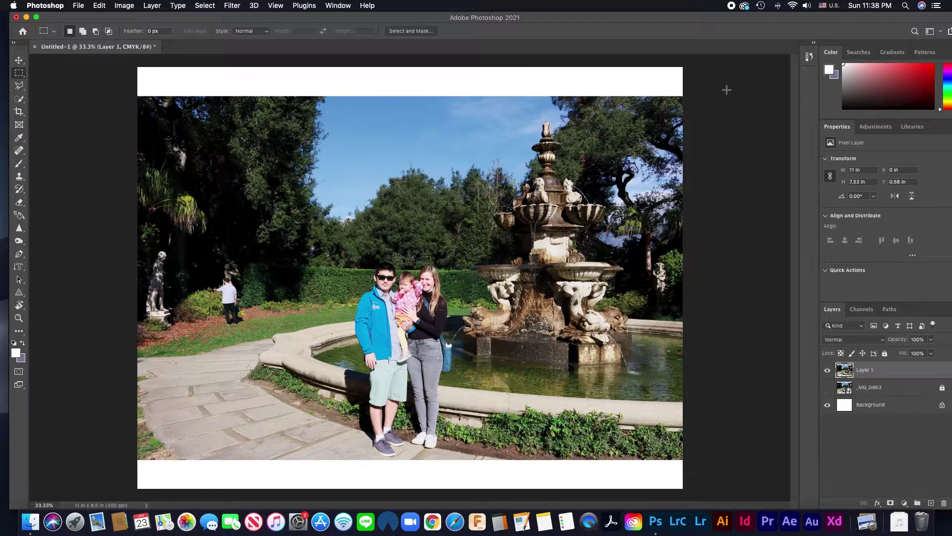
drag(781, 18, 736, 17)
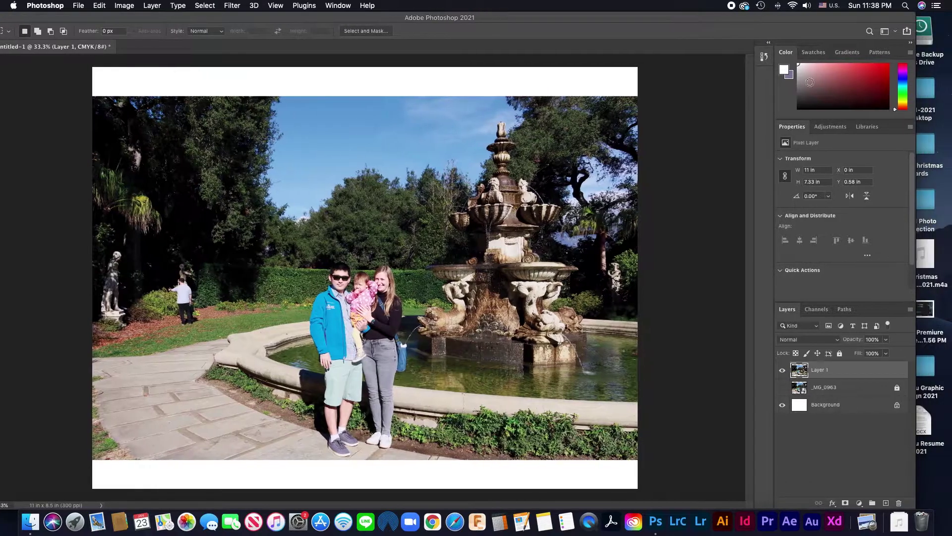
click(836, 131)
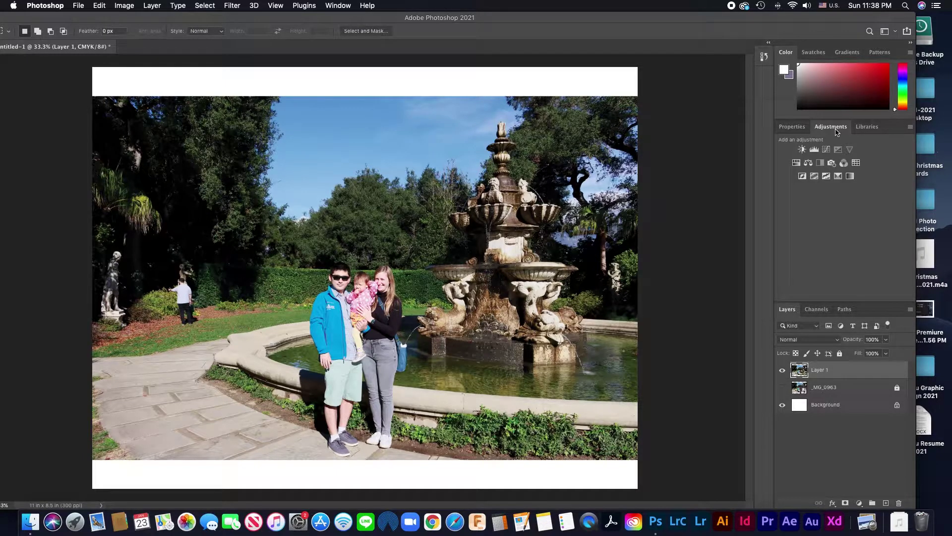
click(876, 130)
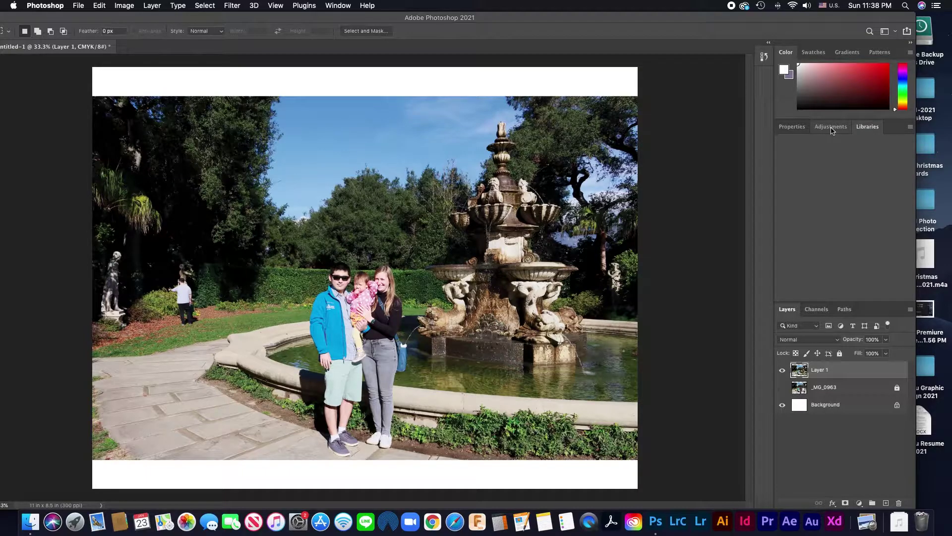
click(831, 127)
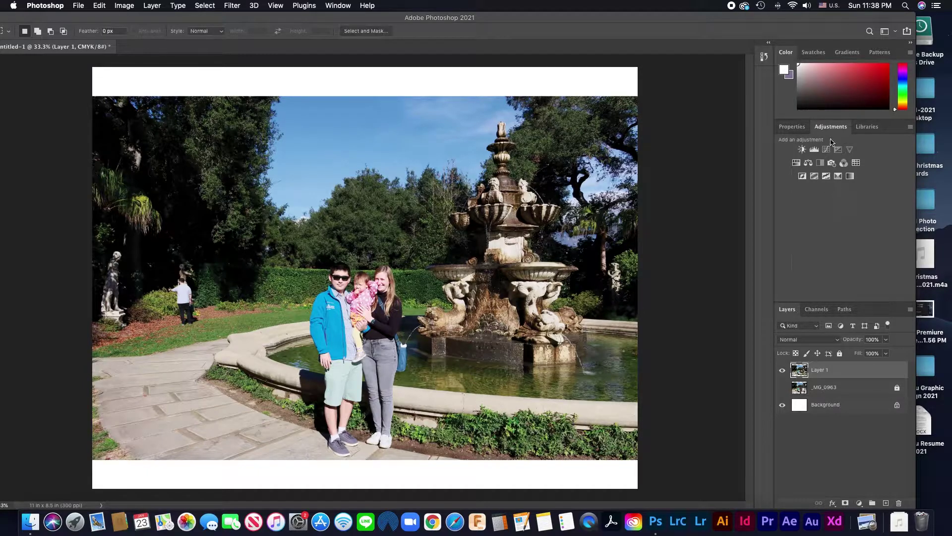
click(832, 503)
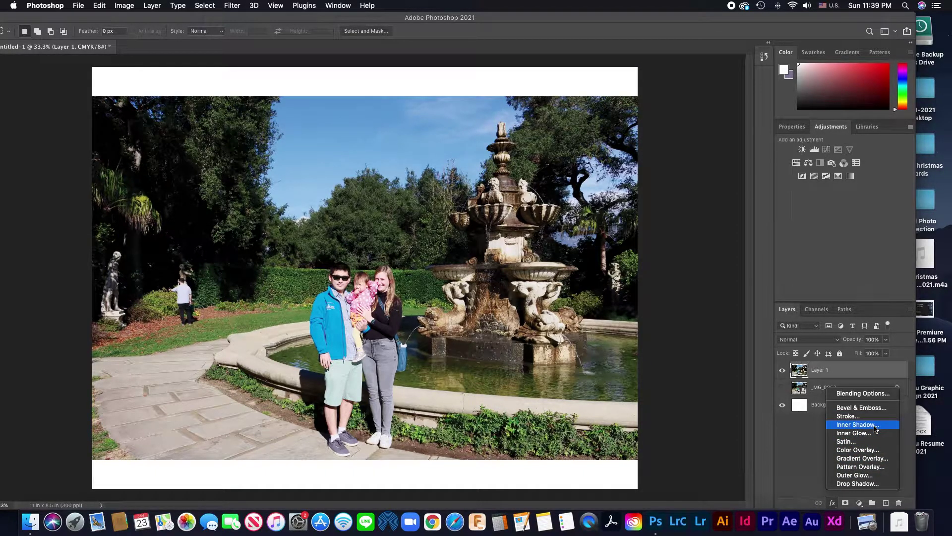
click(806, 462)
Add a Curves adjustment layer above Layer 1 and keep its channel set to CMYK.
click(859, 503)
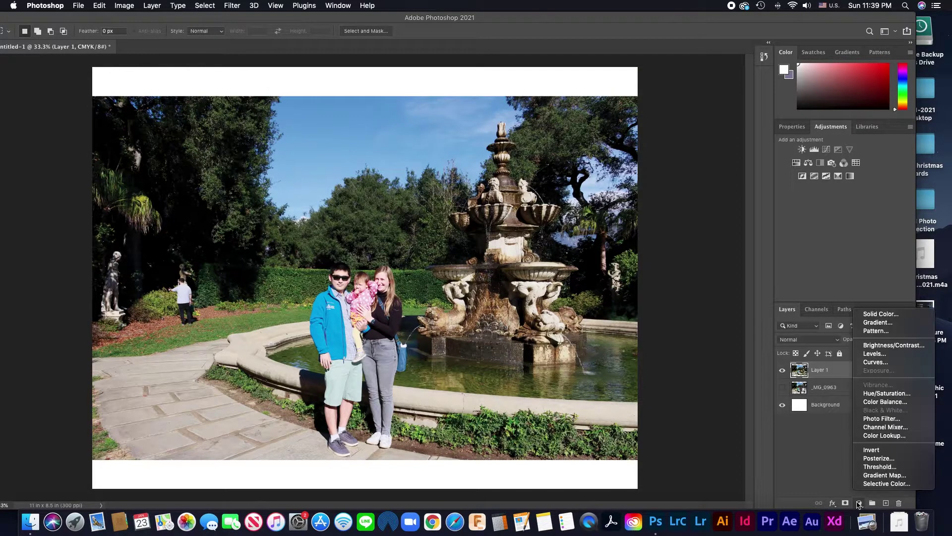
click(876, 364)
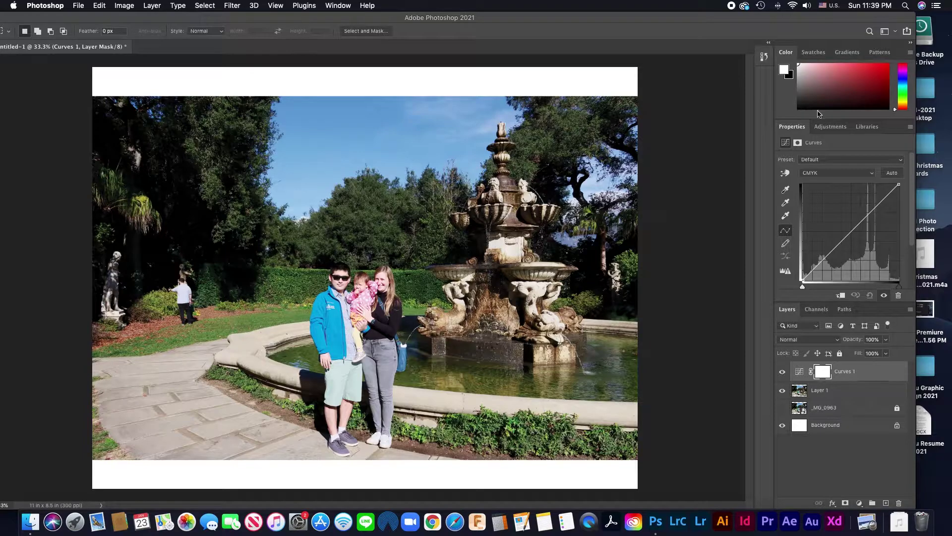
click(868, 176)
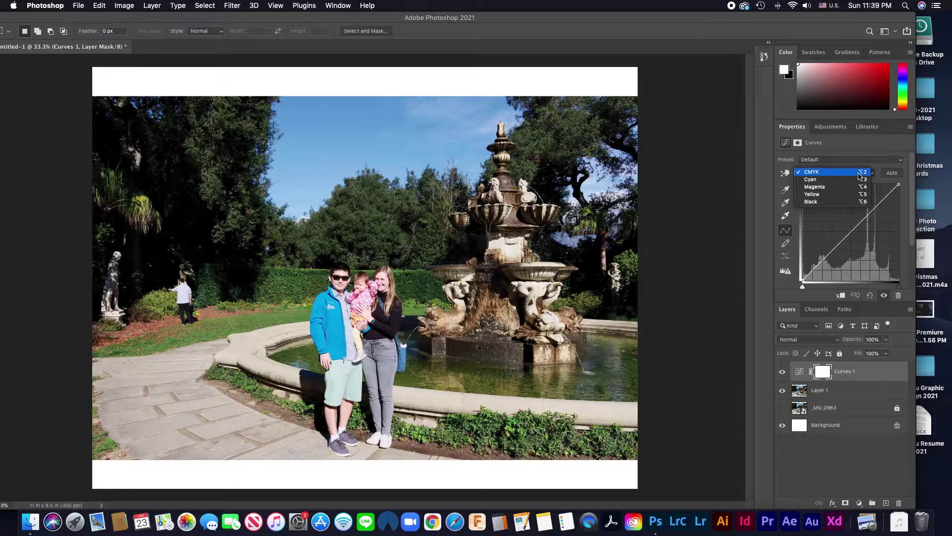
click(859, 176)
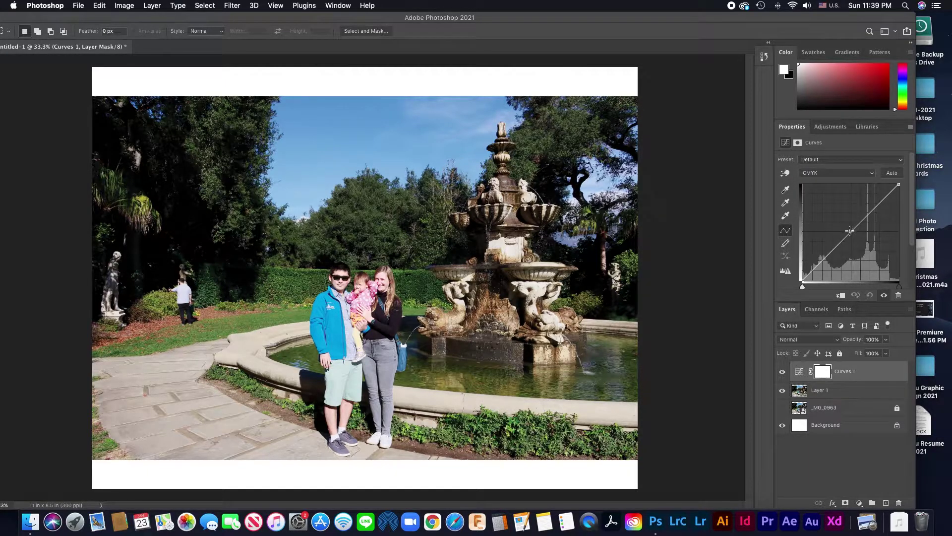
Raise the midpoint of the CMYK curve slightly and lower the midpoint of the Cyan curve slightly.
mouse_move(850, 231)
mouse_down()
mouse_move(856, 212)
mouse_move(850, 238)
mouse_move(833, 215)
mouse_move(858, 245)
mouse_move(847, 227)
mouse_up()
click(865, 173)
click(848, 180)
mouse_move(850, 233)
mouse_down()
mouse_move(861, 256)
mouse_move(844, 222)
mouse_move(851, 236)
mouse_up()
Switch the Curves adjustment to the Magenta channel and pull its midpoint below the diagonal.
click(870, 173)
click(853, 180)
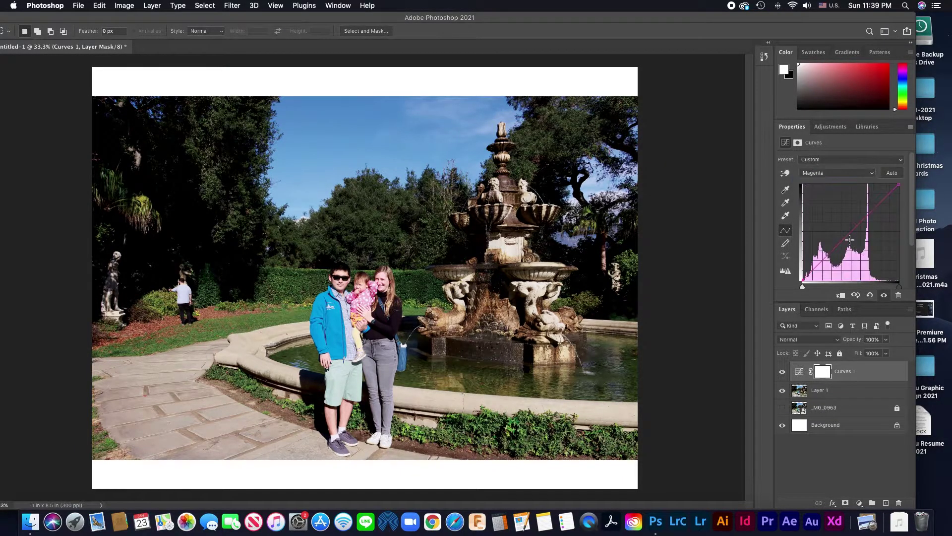
click(853, 243)
mouse_move(853, 243)
mouse_down()
mouse_move(845, 229)
mouse_move(852, 242)
mouse_up()
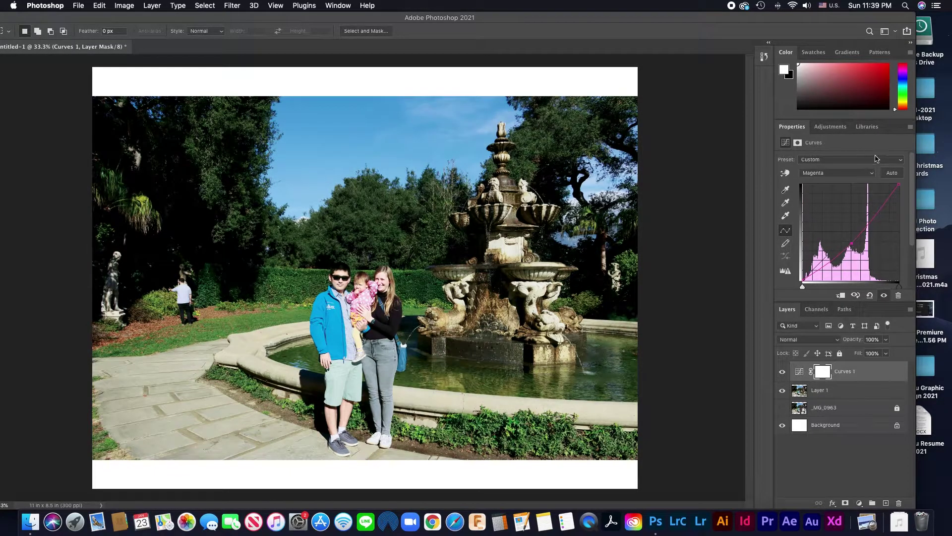
Switch the Curves adjustment to the Yellow channel and raise its midpoint above the diagonal.
click(860, 175)
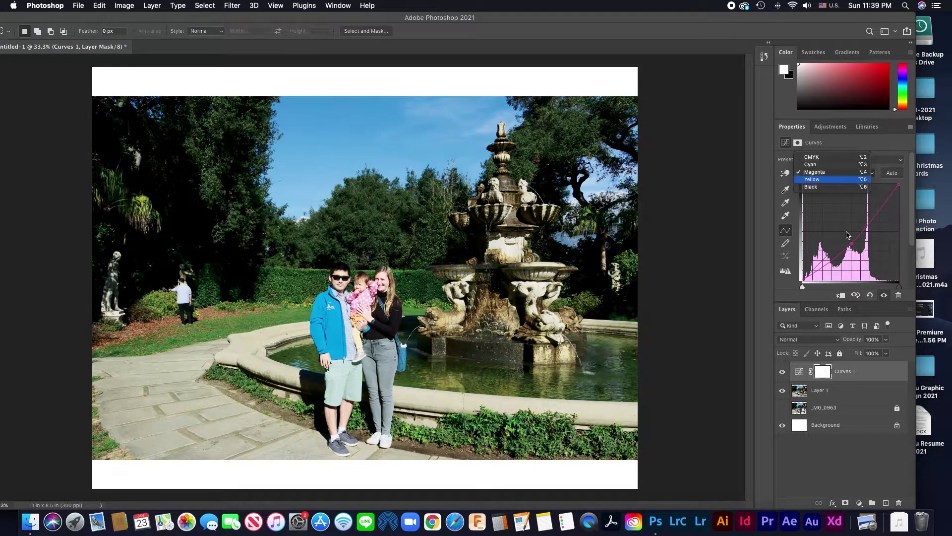
click(855, 182)
mouse_move(849, 235)
mouse_down()
mouse_move(842, 215)
mouse_move(860, 230)
mouse_move(843, 225)
mouse_up()
Raise the midpoint of the Black channel's curve and return the Curves adjustment to the CMYK channel.
click(843, 172)
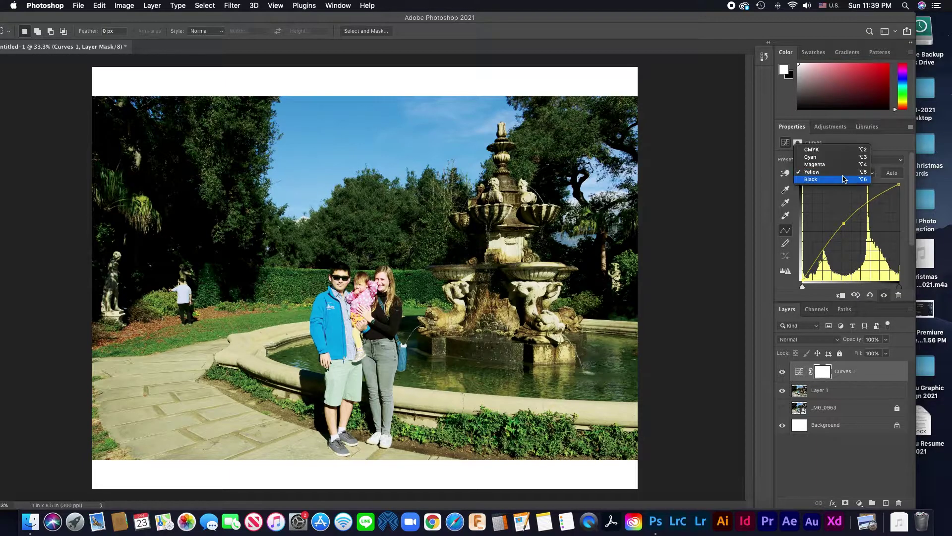
click(842, 179)
mouse_move(848, 233)
mouse_down()
mouse_move(863, 249)
mouse_move(844, 227)
mouse_up()
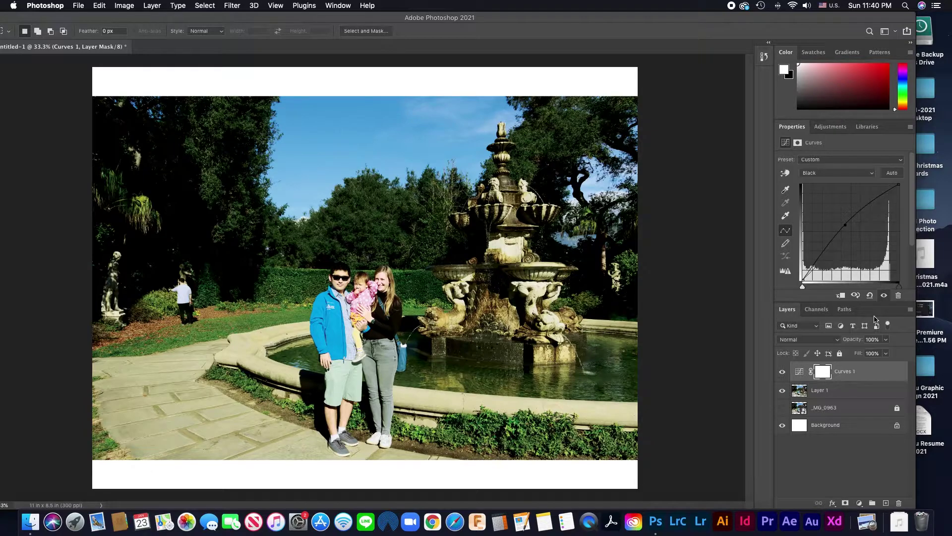
click(867, 177)
click(829, 141)
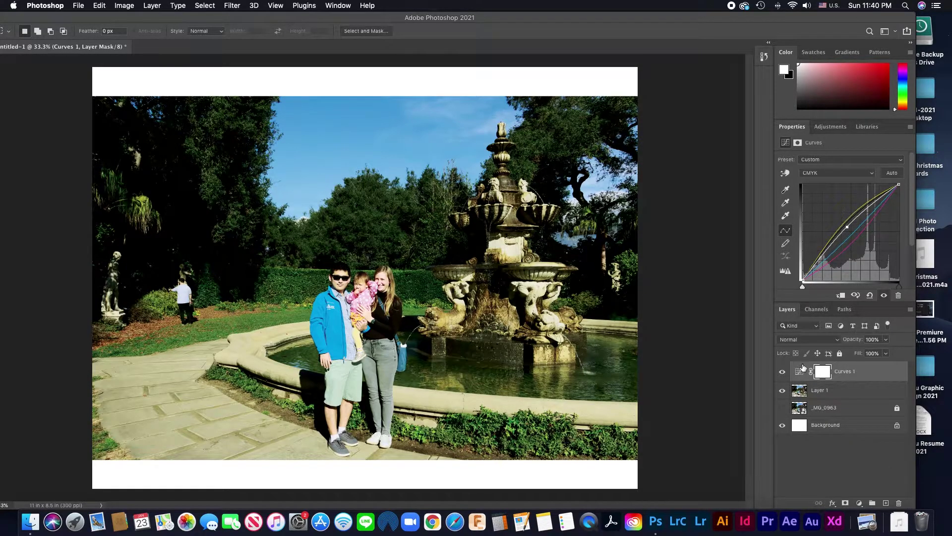
Delete the layer mask of Curves 1 and remove the Curves 1 adjustment layer itself.
drag(821, 371, 900, 502)
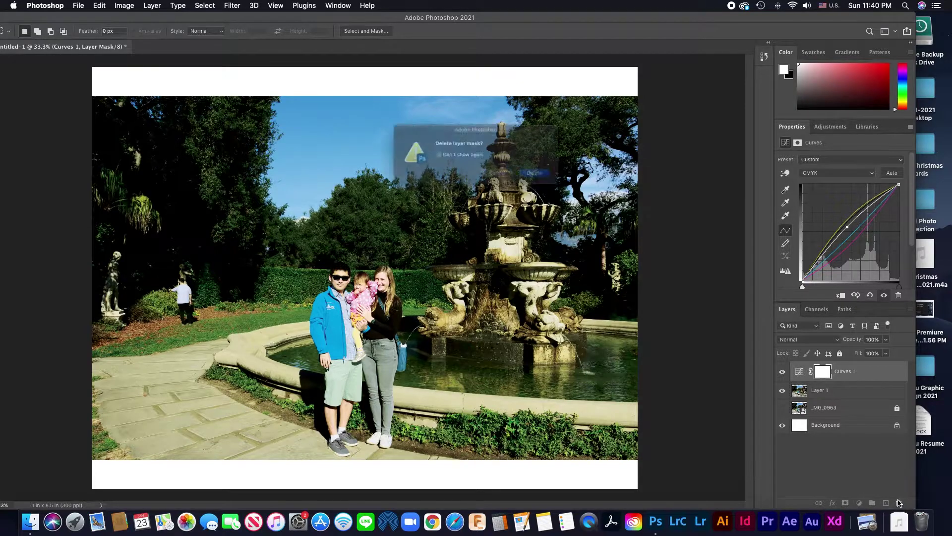
click(554, 179)
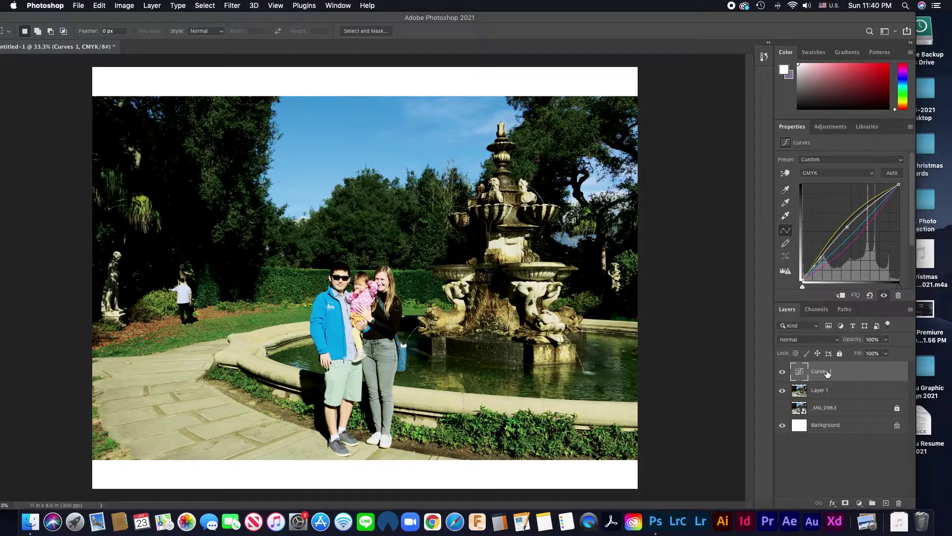
right_click(798, 376)
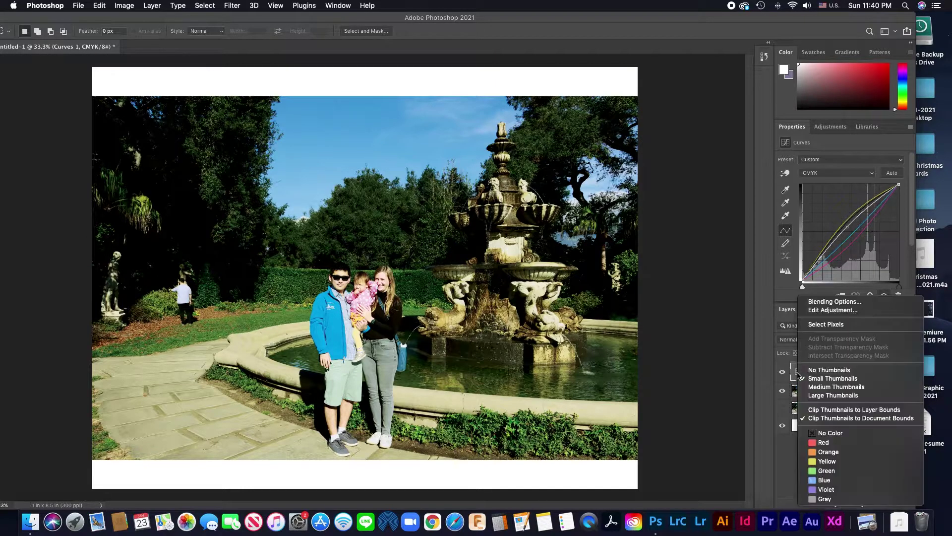
click(739, 339)
drag(910, 516, 899, 503)
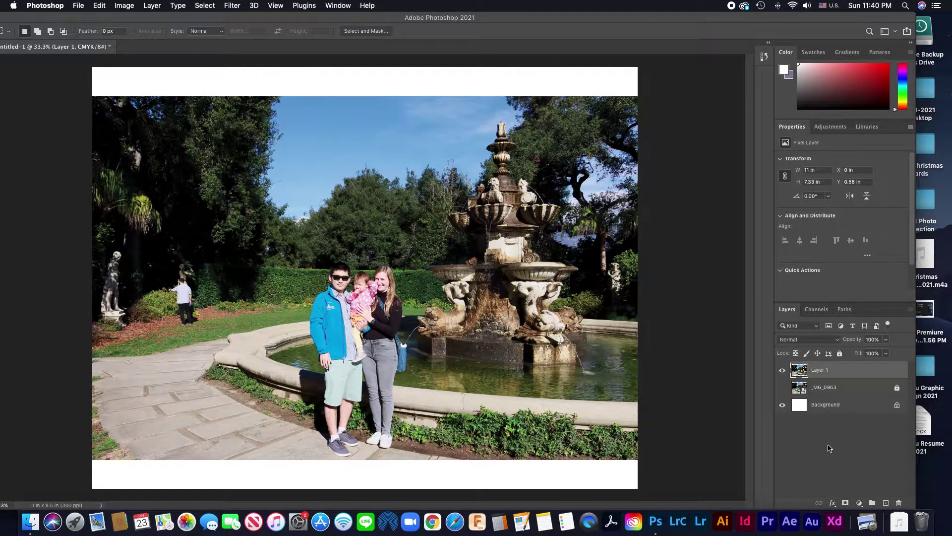
Add a Hue/Saturation adjustment layer above Layer 1 with hue 0, saturation +4 and lightness +6.
click(859, 503)
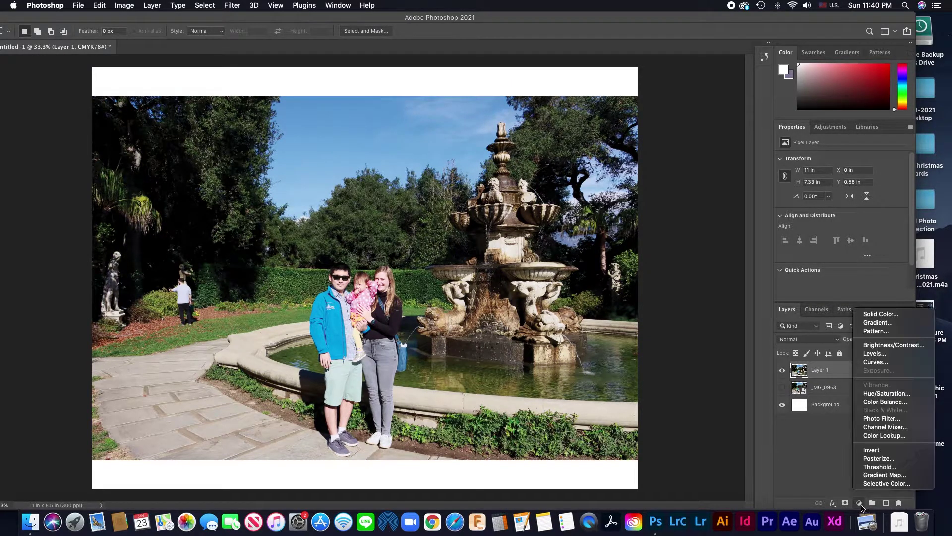
click(888, 393)
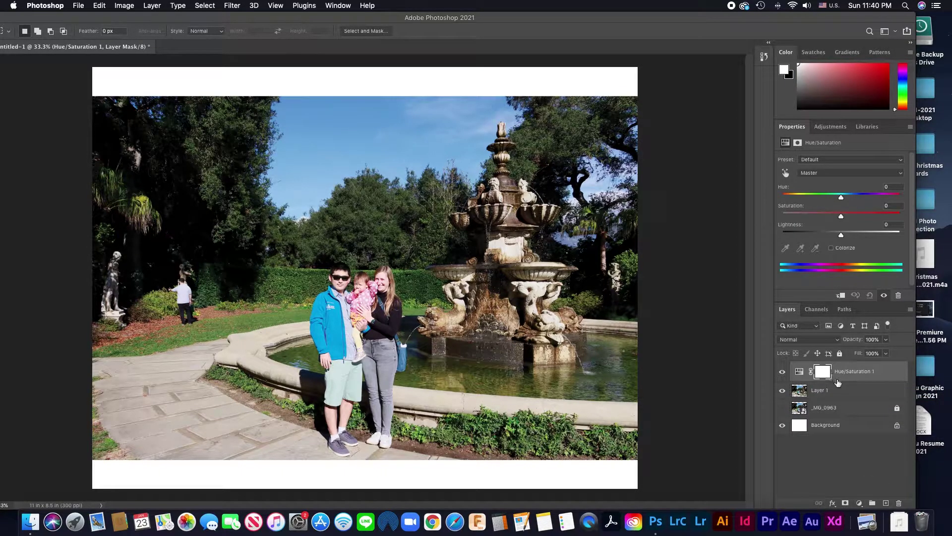
click(823, 196)
click(864, 197)
drag(829, 198, 847, 239)
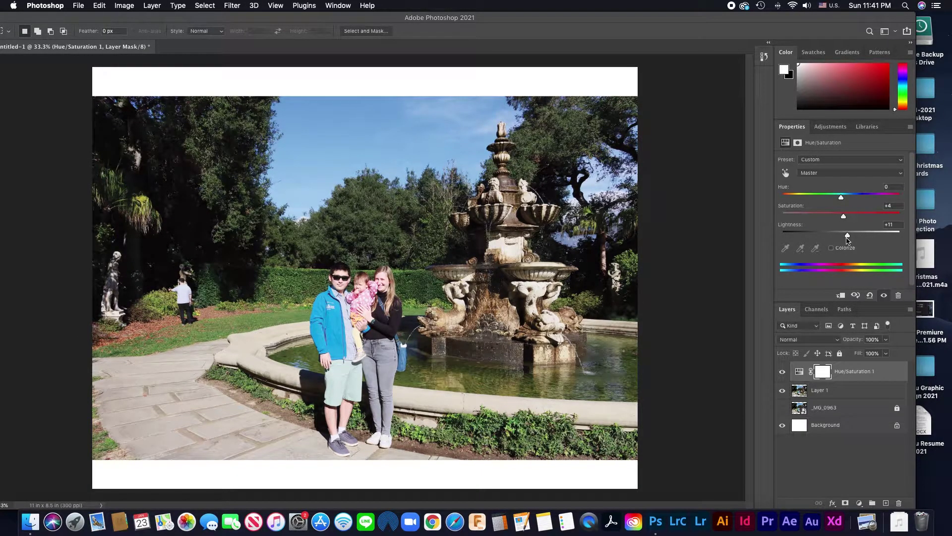
drag(848, 239, 845, 240)
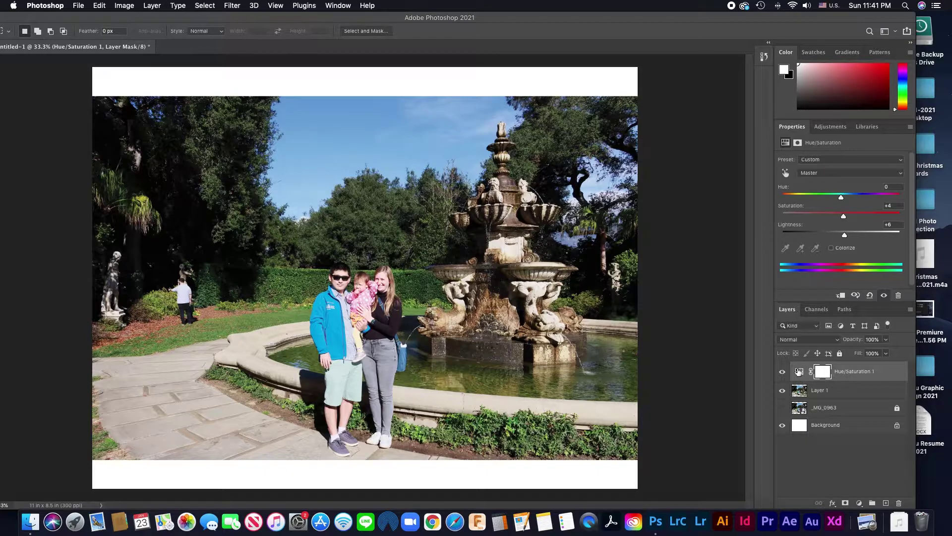
Delete the Hue/Saturation 1 layer's mask and the adjustment layer itself.
key(Delete)
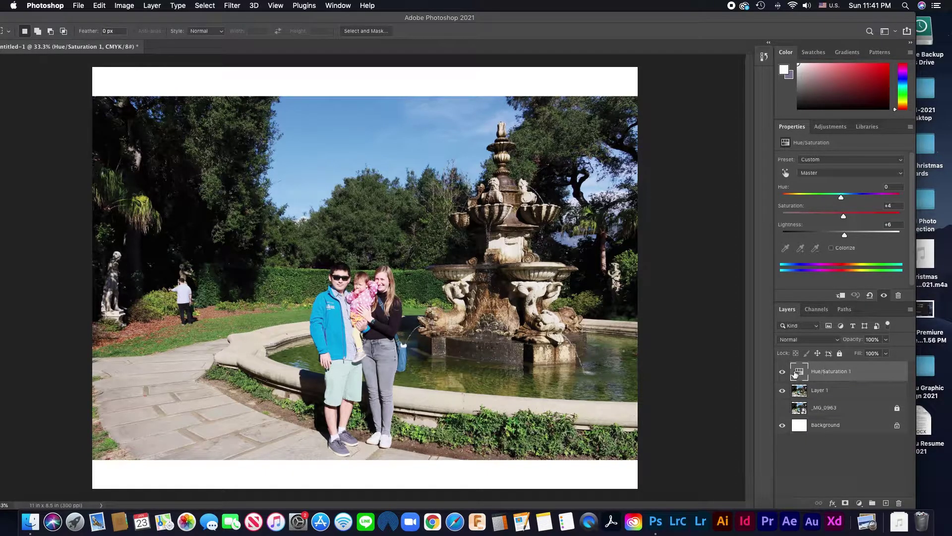
drag(794, 373, 899, 503)
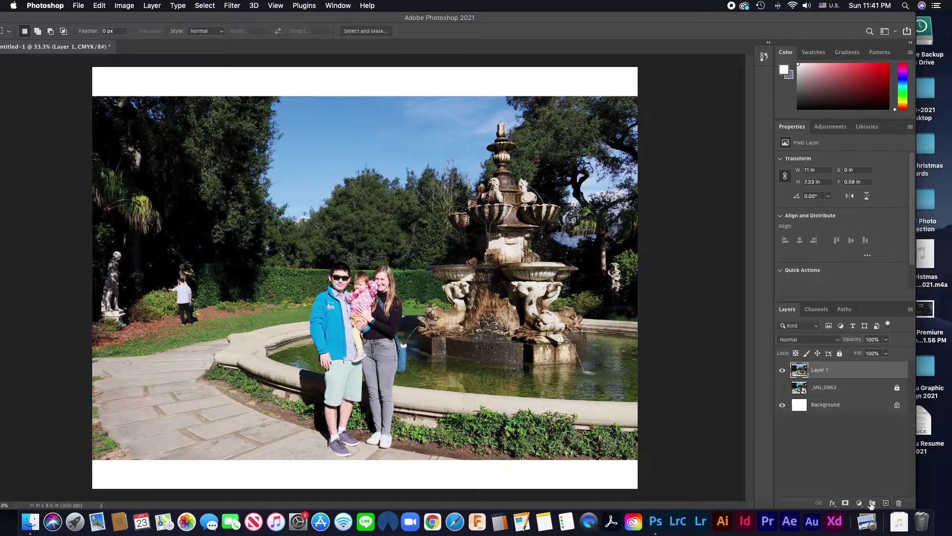
Add a Brightness/Contrast adjustment layer above Layer 1 with brightness 34 and contrast -18.
click(859, 503)
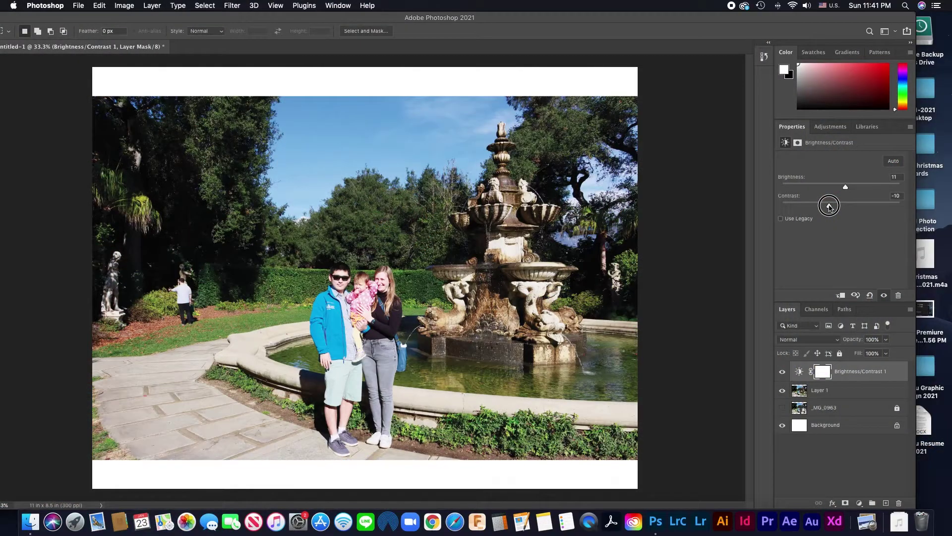
drag(830, 205, 858, 205)
click(852, 380)
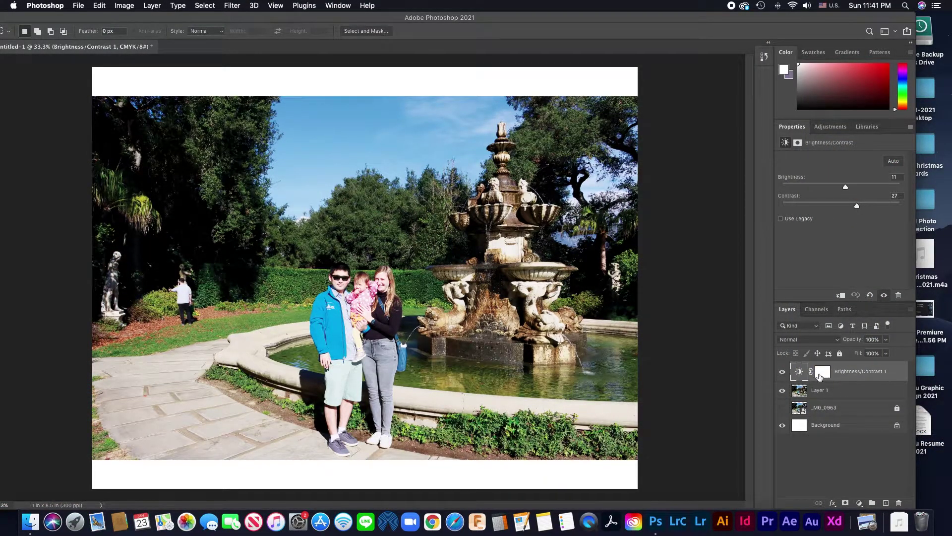
drag(800, 371, 806, 372)
mouse_move(859, 206)
mouse_down()
mouse_move(819, 207)
mouse_move(845, 188)
mouse_move(867, 188)
mouse_move(855, 189)
mouse_up()
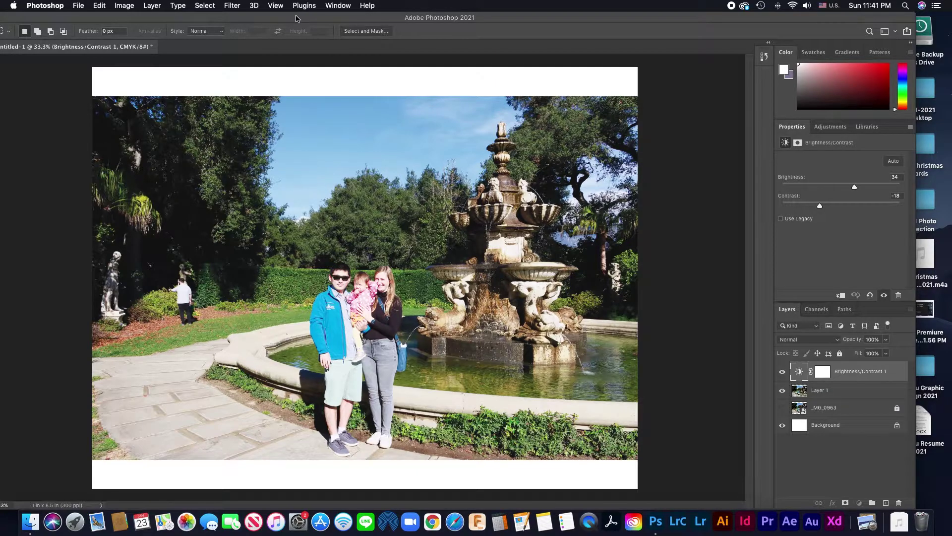
Move the application window fully onto the screen and create a new empty layer above Brightness/Contrast 1.
drag(294, 19, 332, 19)
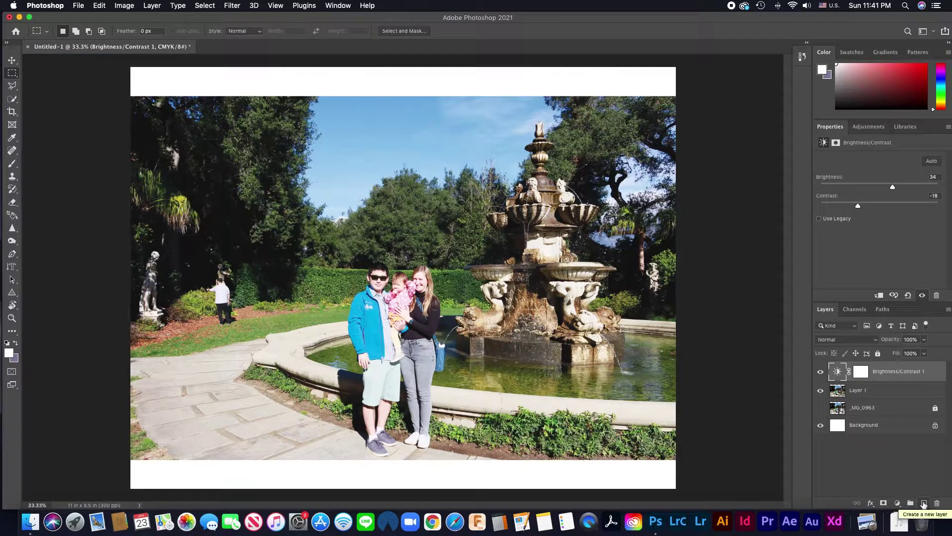
click(924, 503)
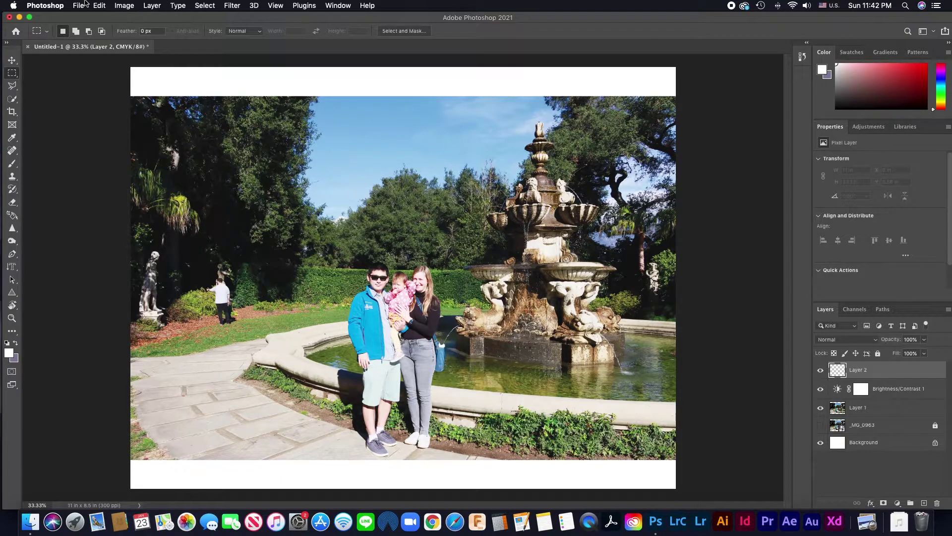
click(85, 4)
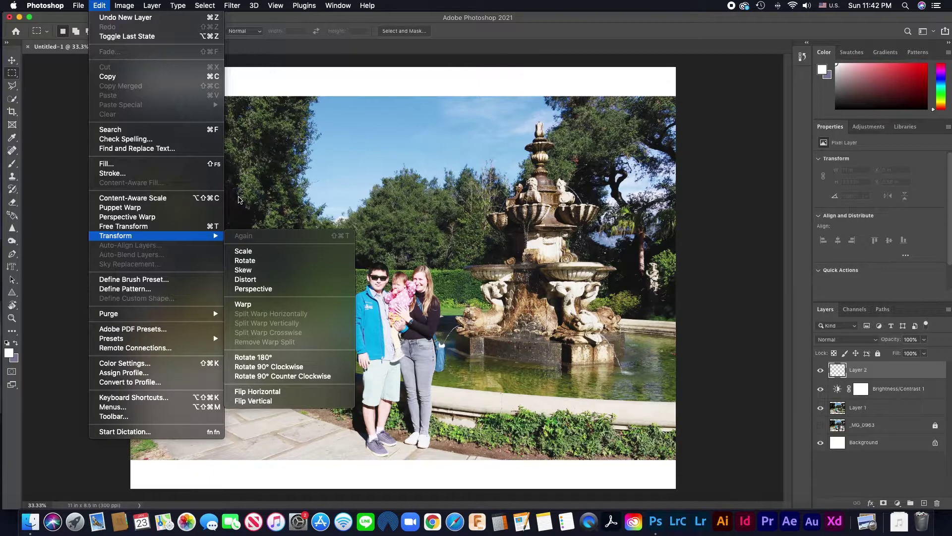
mouse_move(133, 5)
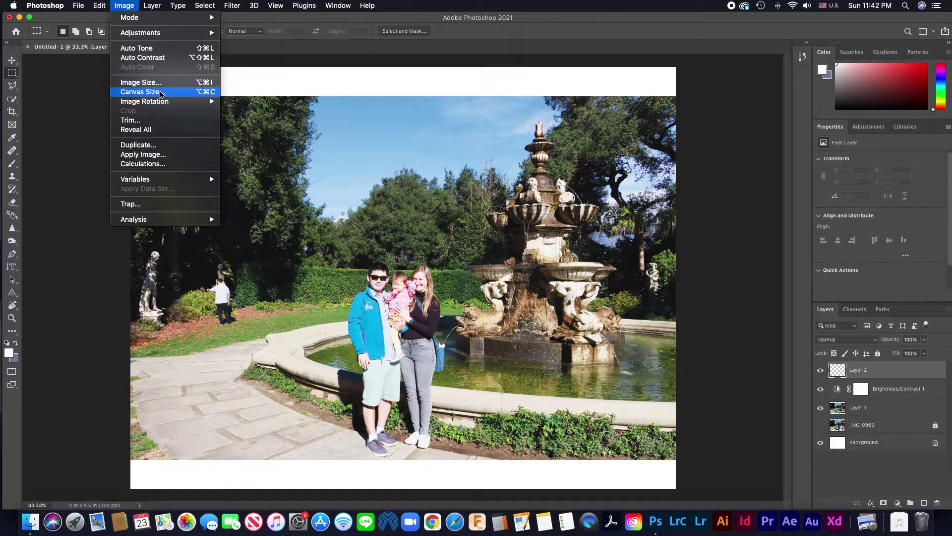
mouse_move(146, 182)
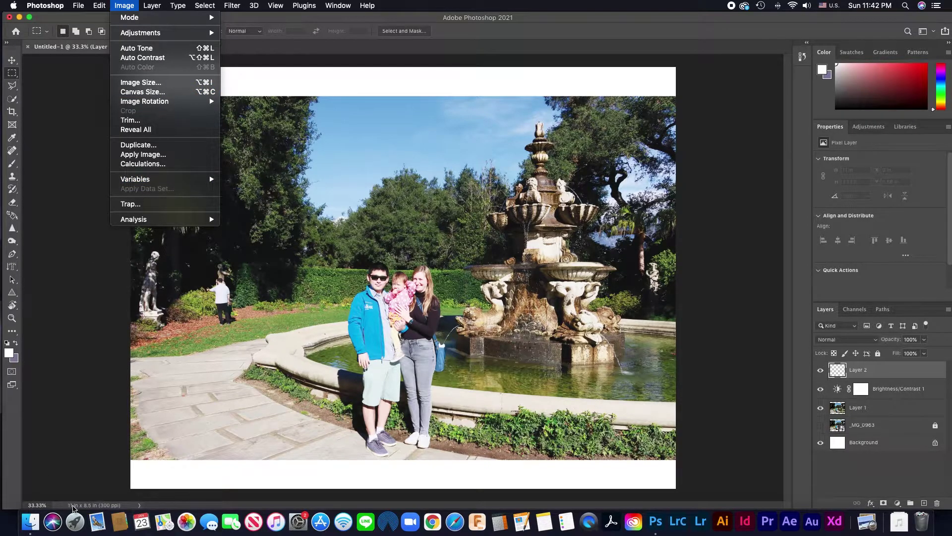
Check the document's width, height, colour channels and resolution.
click(75, 506)
click(89, 505)
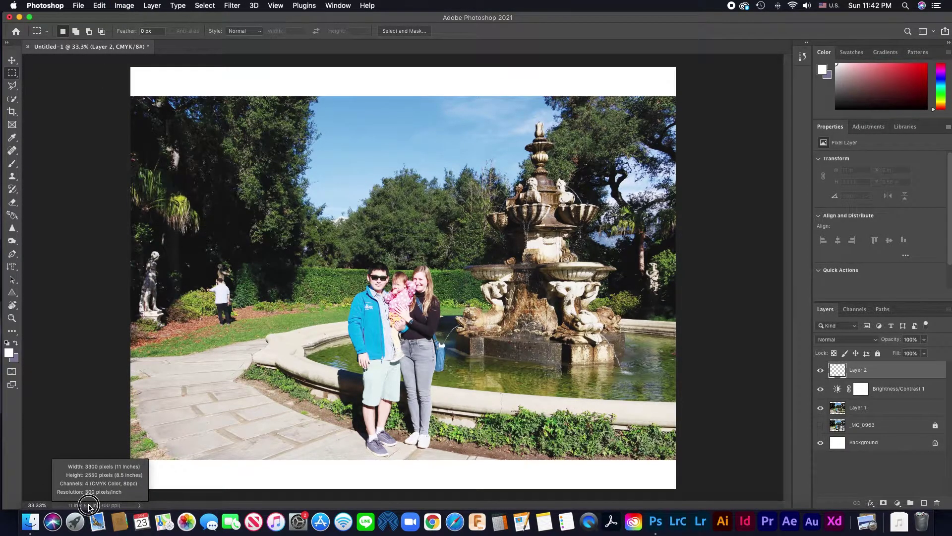
click(87, 507)
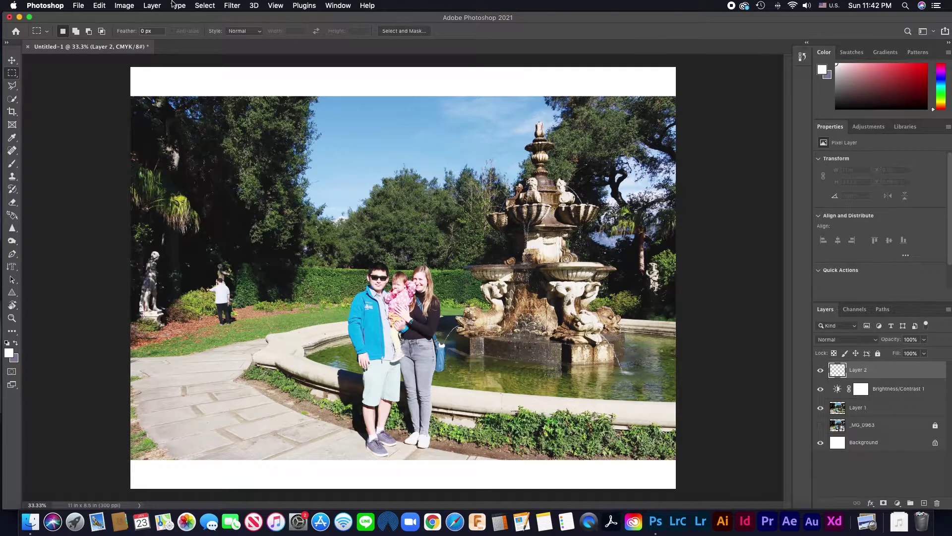
Open Layer 2's name for editing and view the layer's blending options in the Layer Style dialog.
click(154, 5)
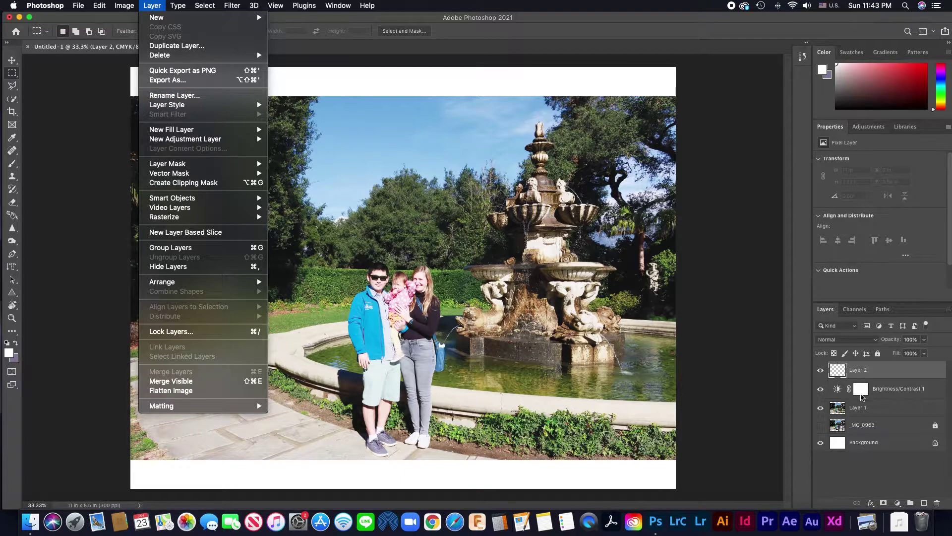
click(171, 95)
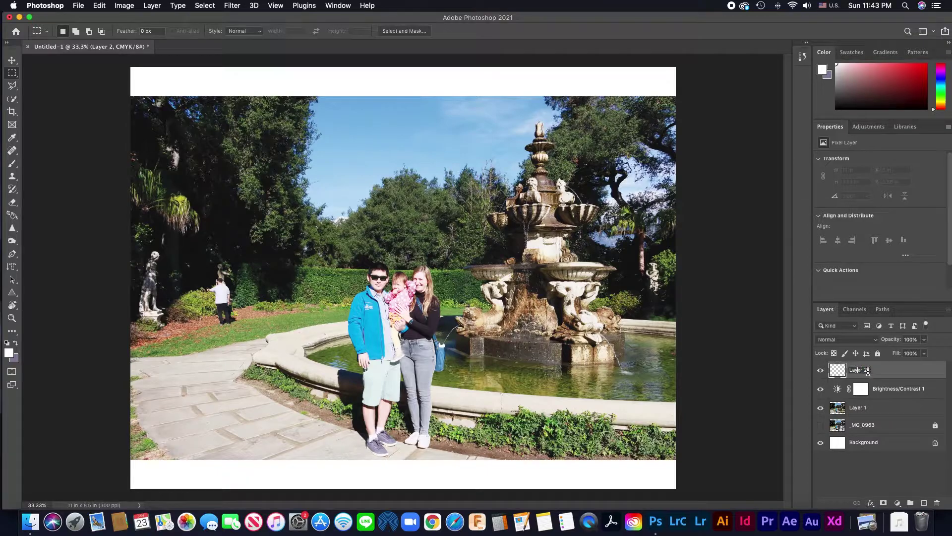
click(908, 375)
double_click(840, 366)
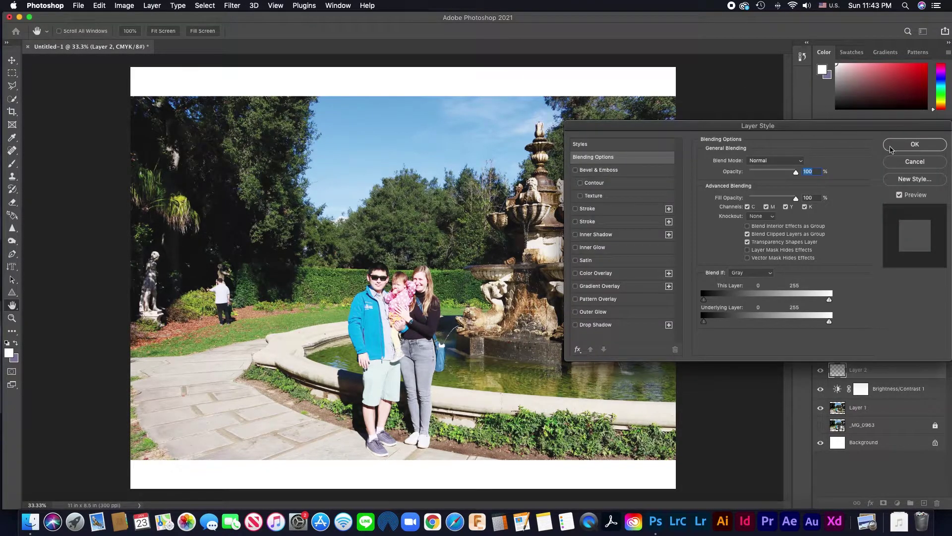
click(929, 163)
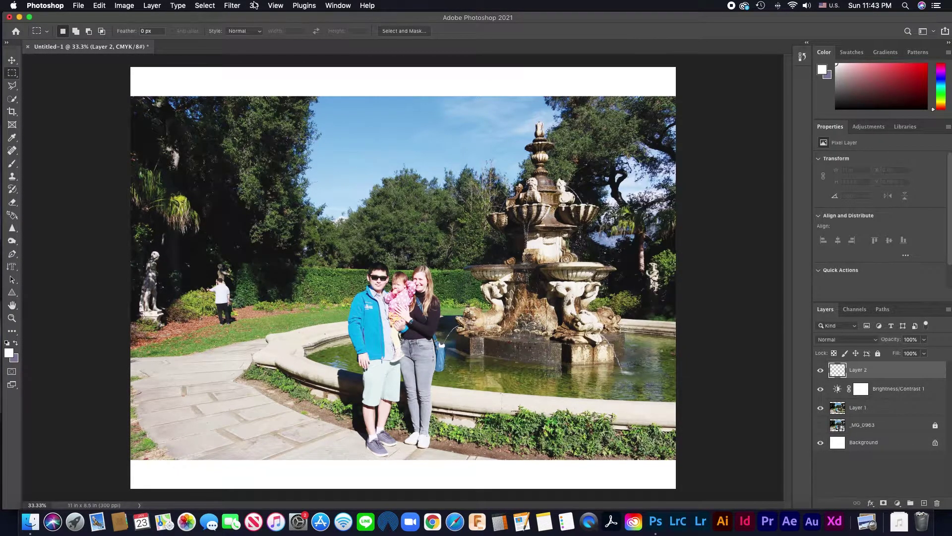
click(152, 6)
mouse_move(184, 109)
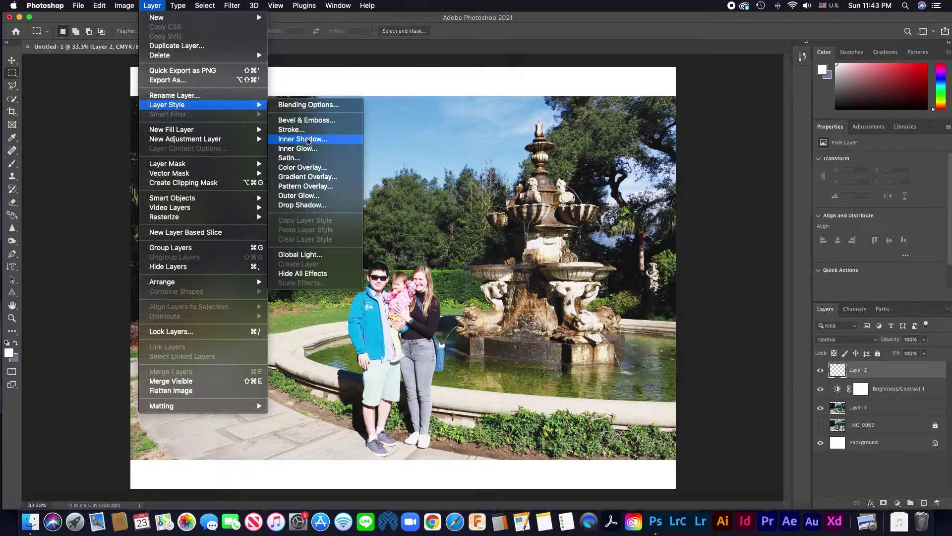
click(871, 500)
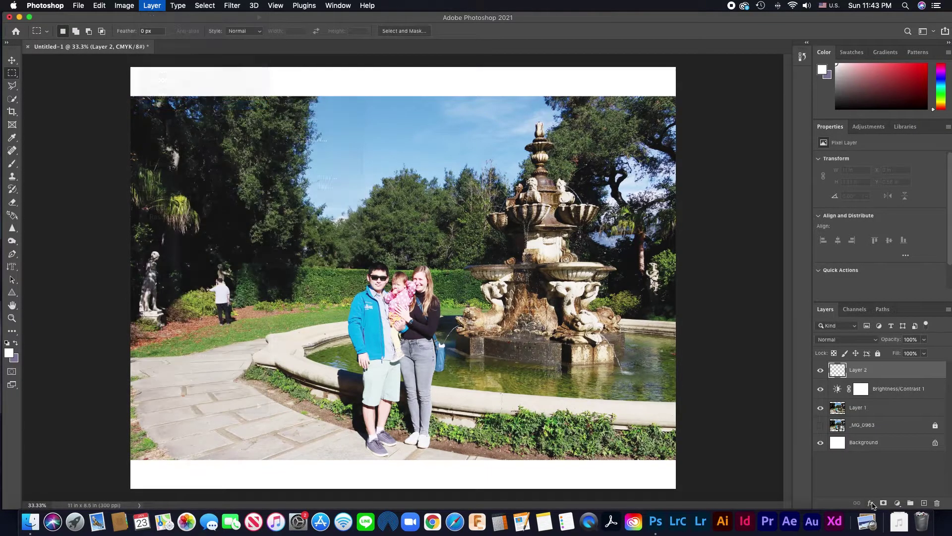
click(871, 503)
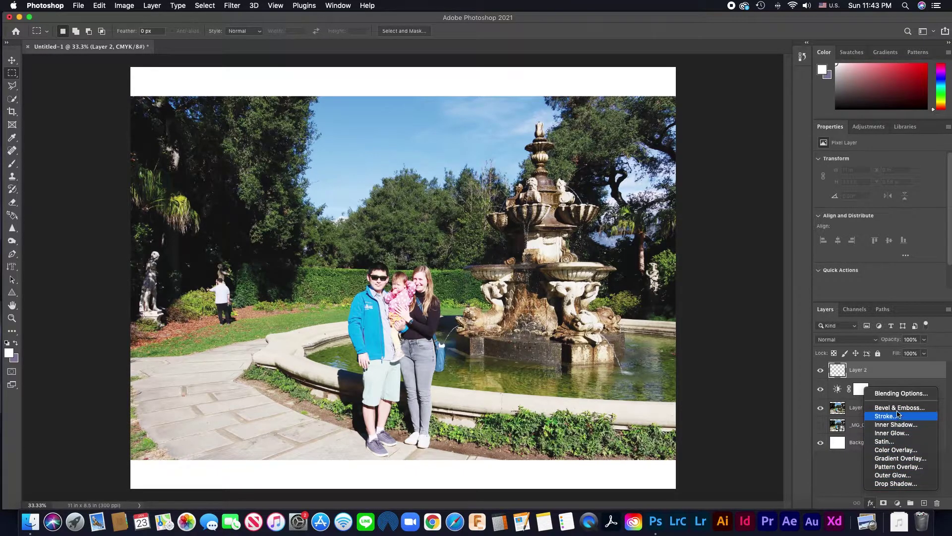
click(869, 502)
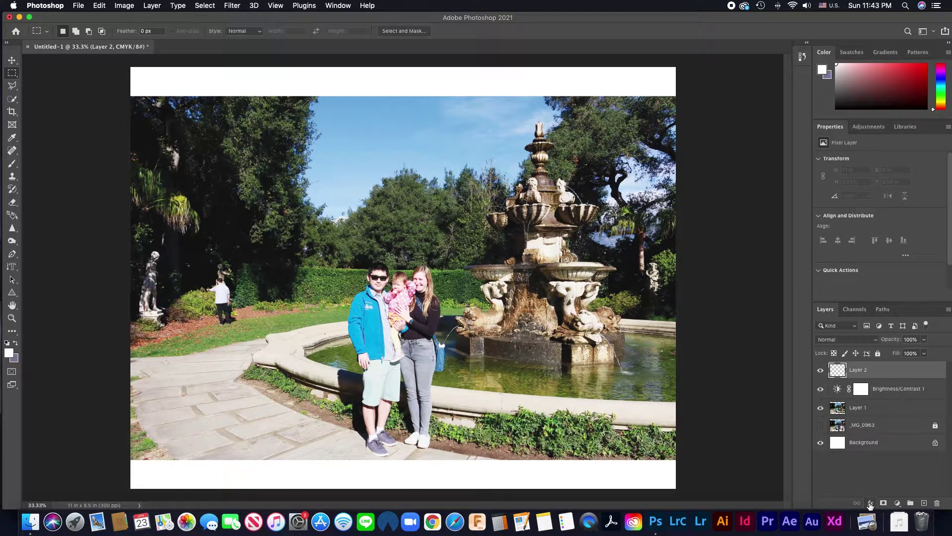
click(152, 6)
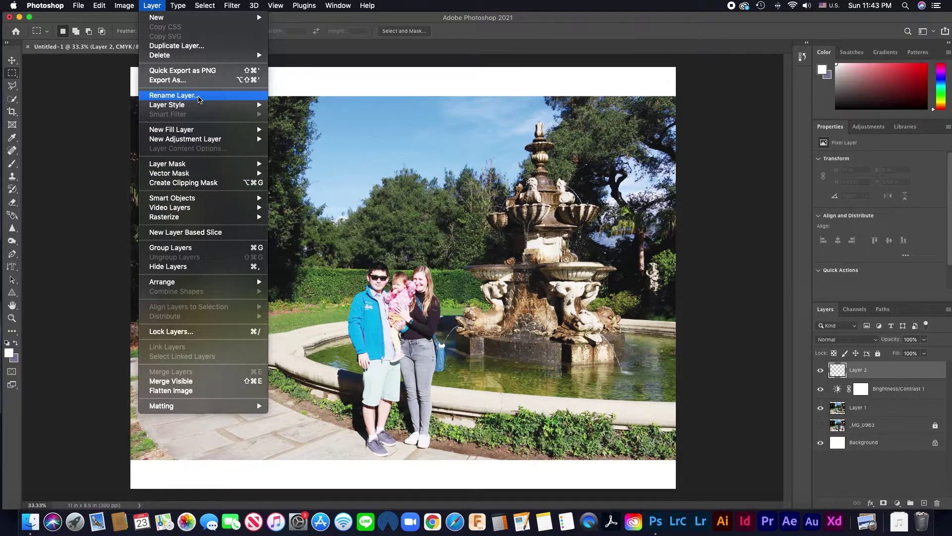
mouse_move(197, 131)
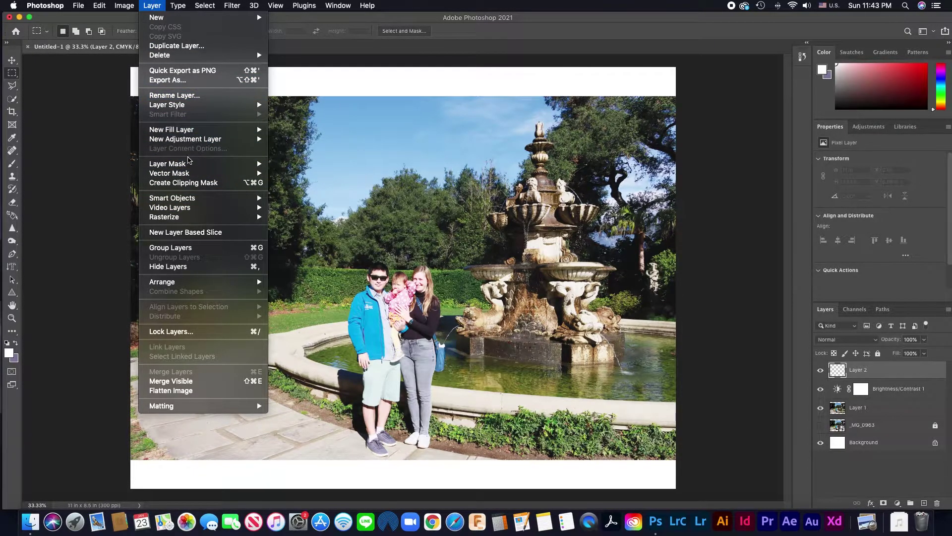
click(904, 475)
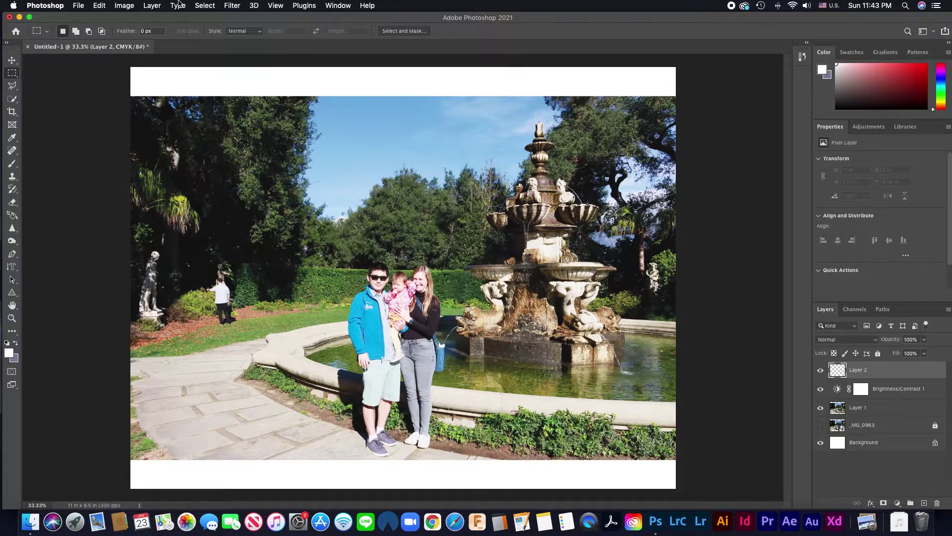
click(180, 5)
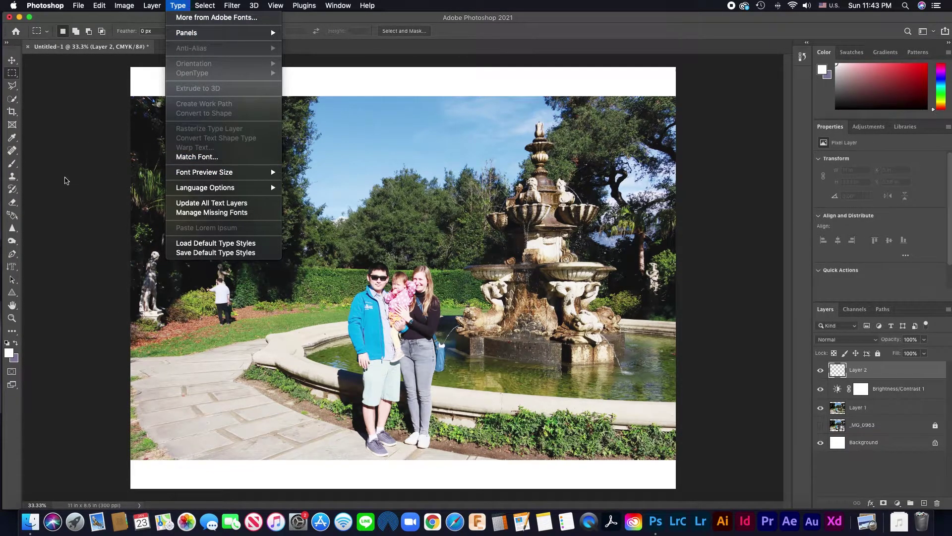
click(180, 5)
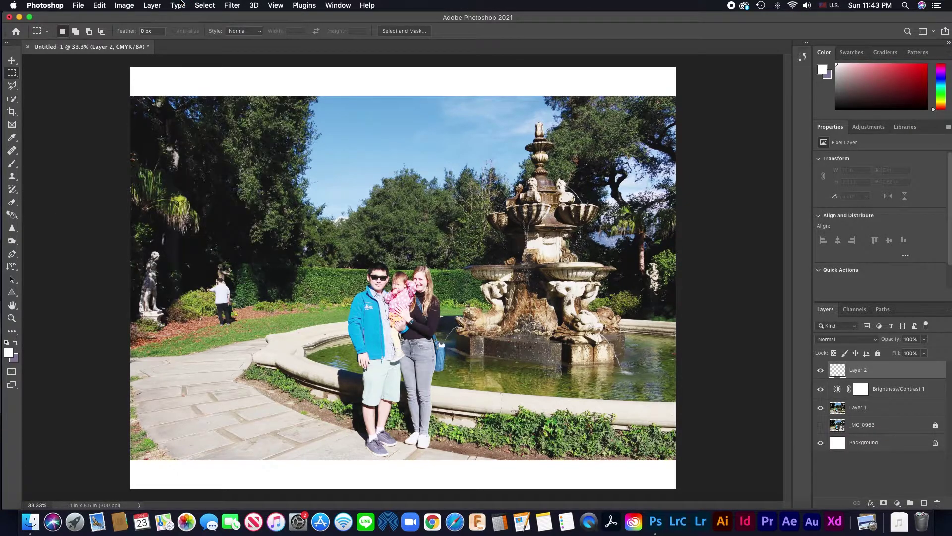
Switch from the Vertical Type Mask tool to the Horizontal Type tool.
click(13, 267)
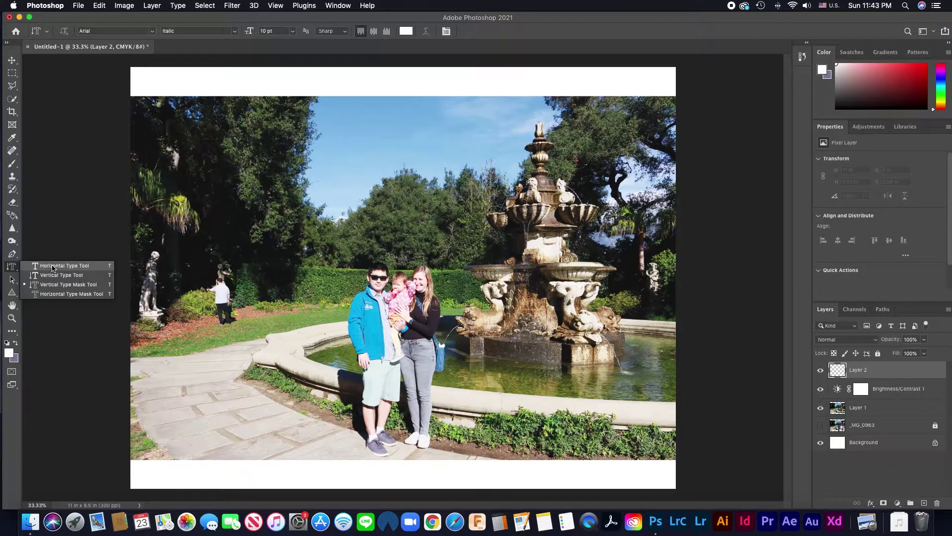
click(53, 267)
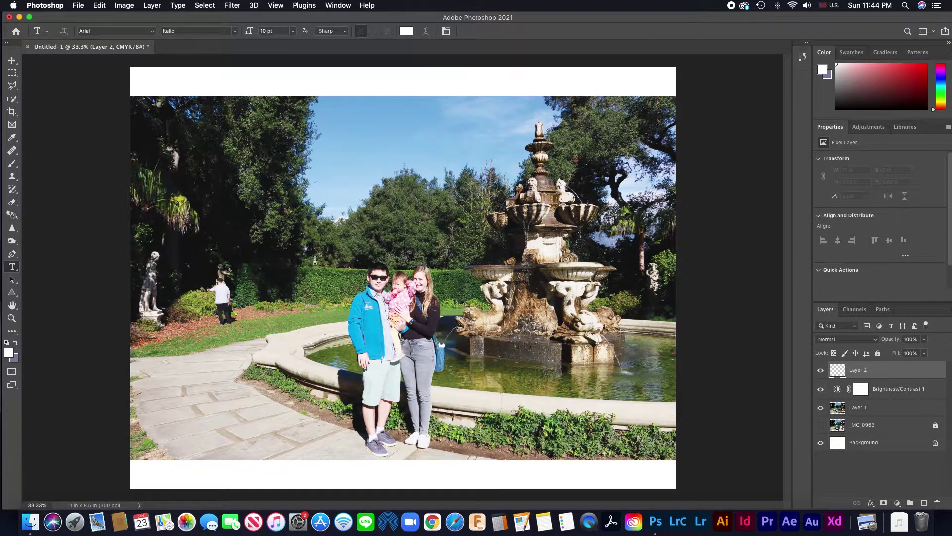
click(211, 5)
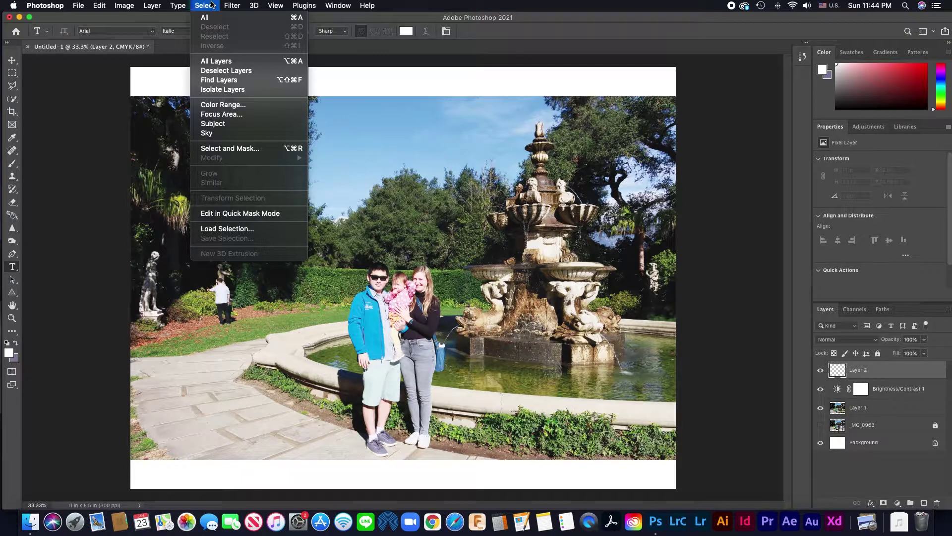
click(210, 5)
click(234, 5)
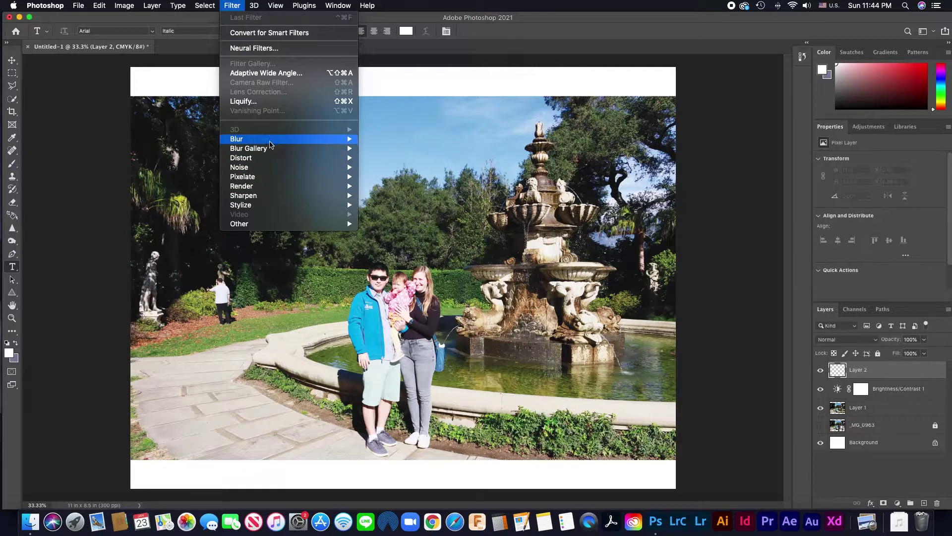
mouse_move(272, 160)
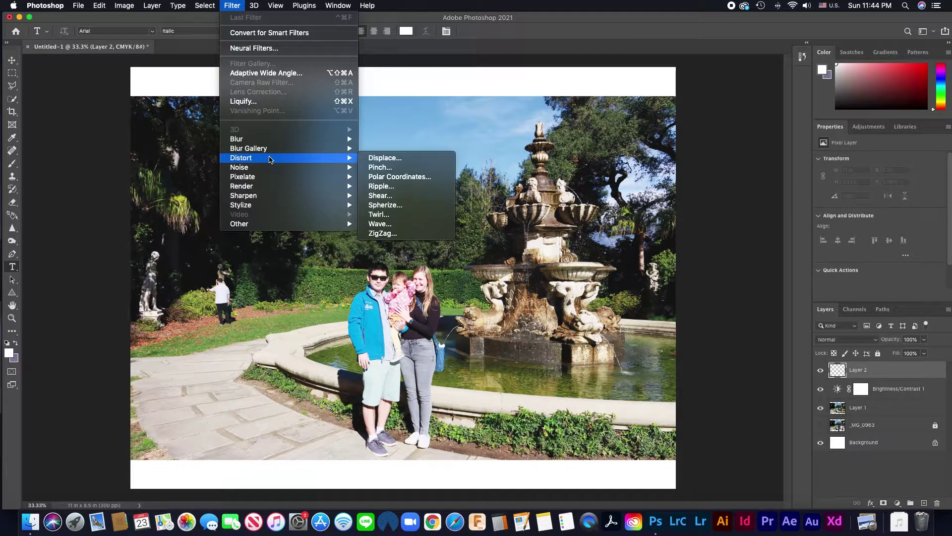
mouse_move(254, 5)
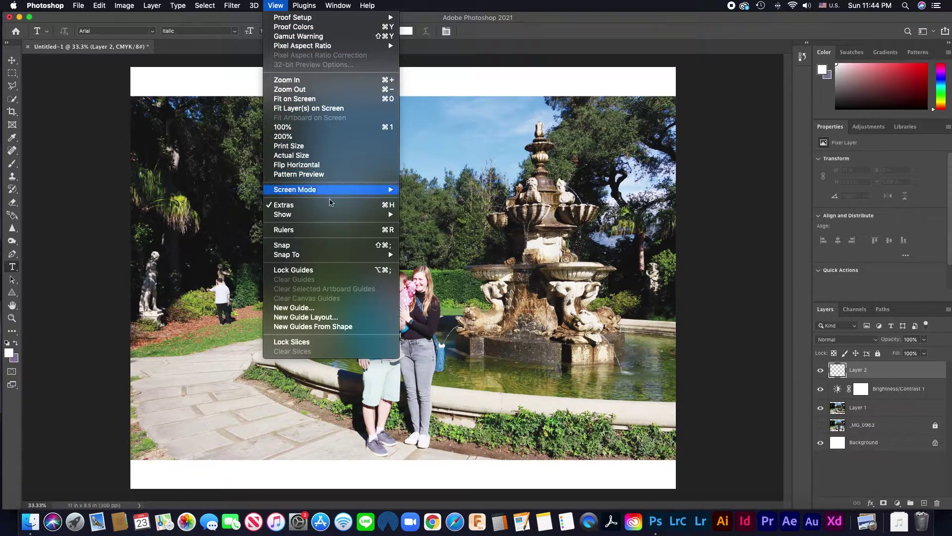
mouse_move(305, 4)
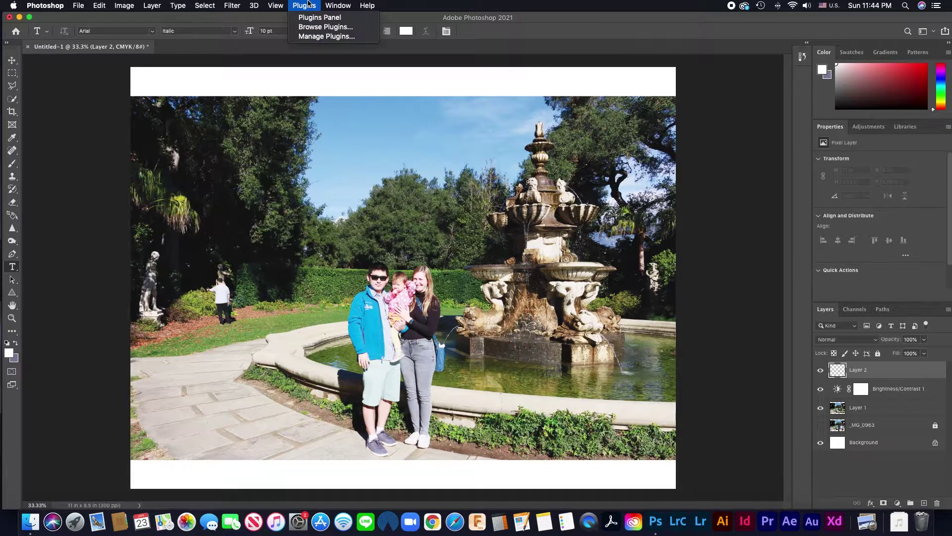
mouse_move(338, 5)
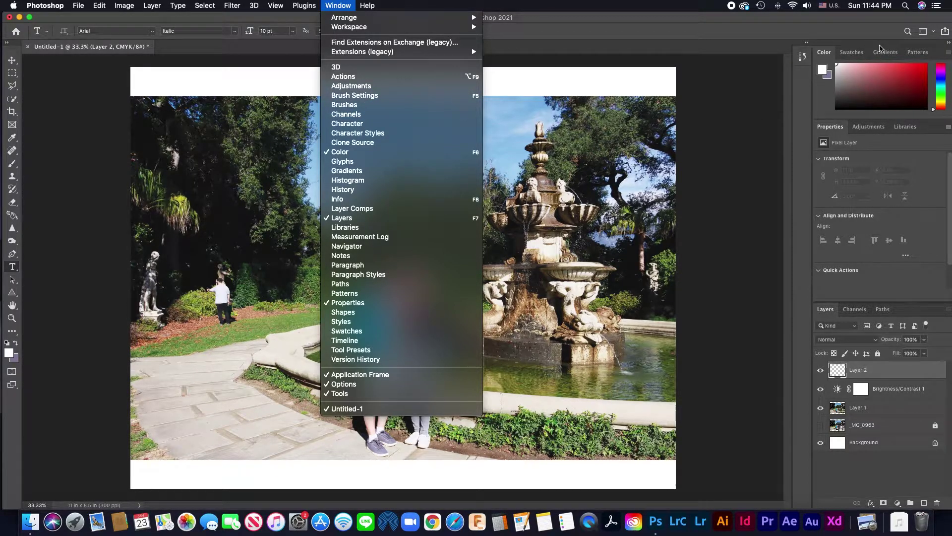
click(796, 50)
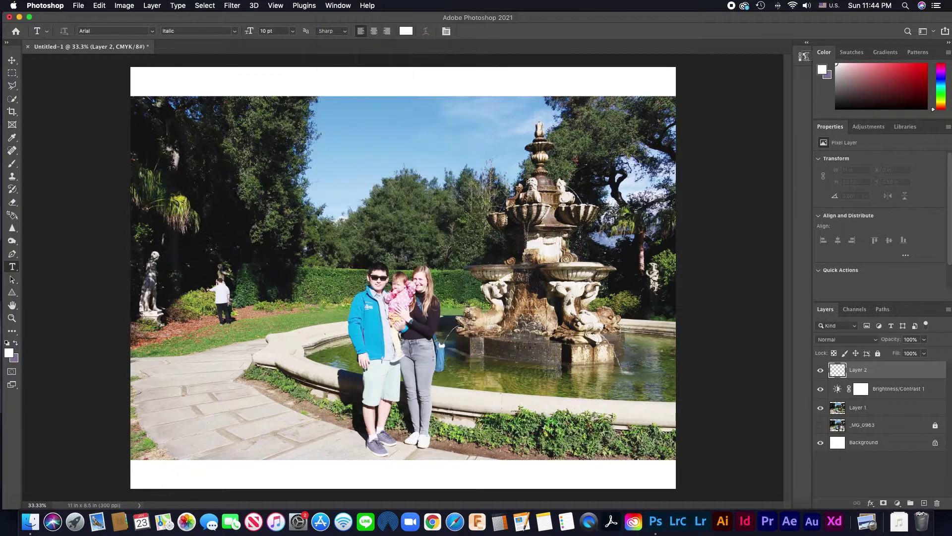
Float the History panel over the canvas and merge the Color, Swatches, Gradients and Patterns group into the Properties panel group.
click(802, 58)
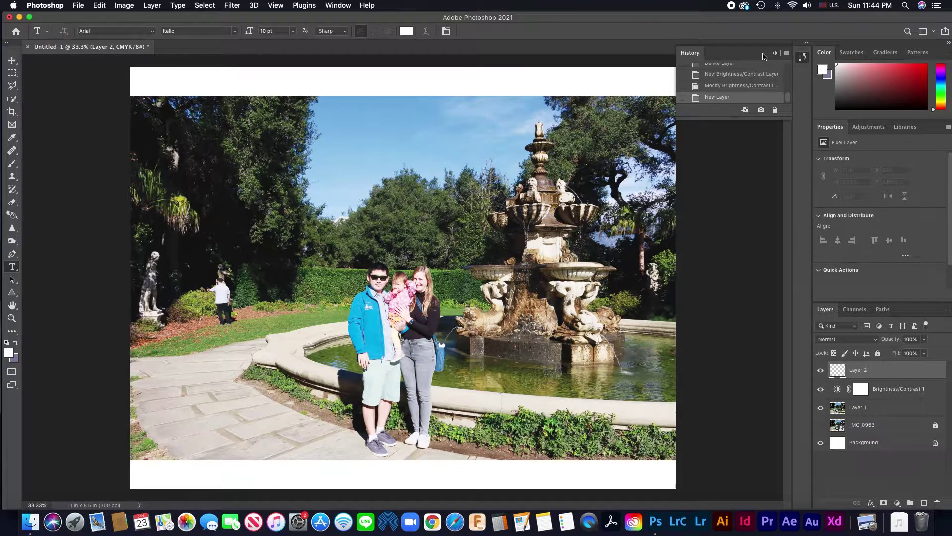
drag(765, 56, 662, 72)
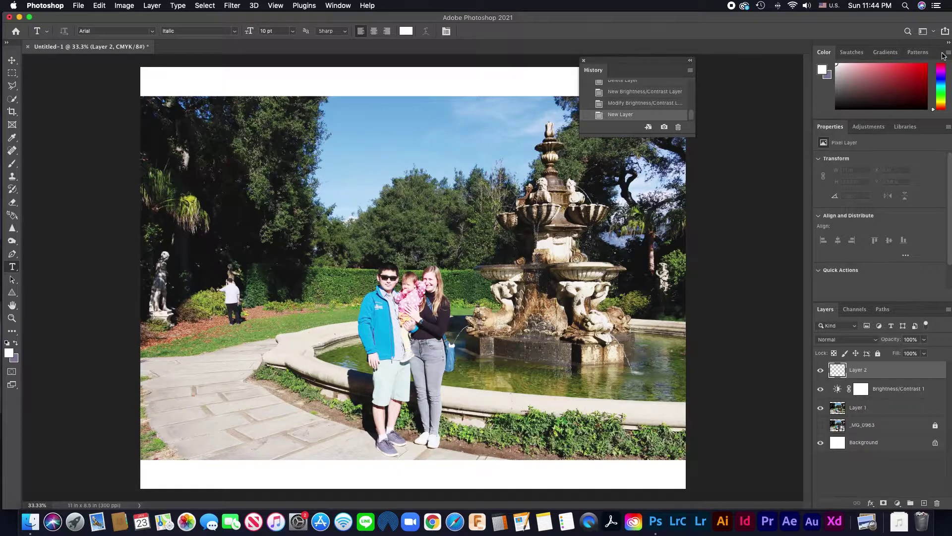
drag(942, 56, 802, 53)
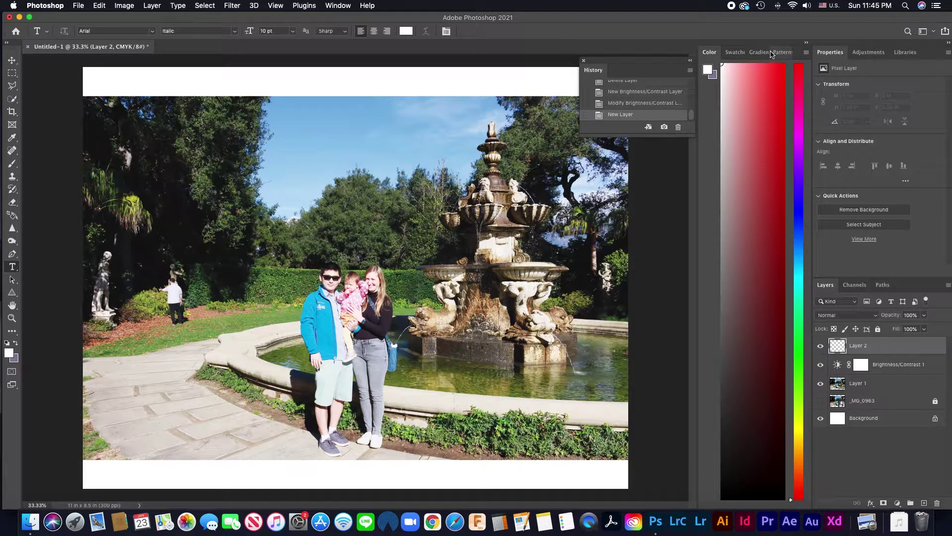
drag(759, 51, 924, 58)
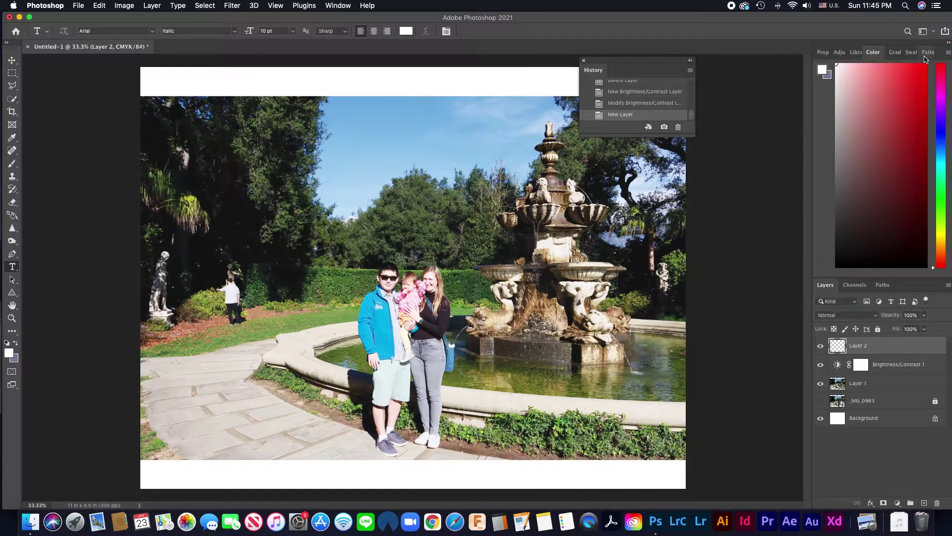
Look through the combined group's panels, from Properties and Libraries to Color, Gradients, Swatches and Patterns.
click(825, 56)
click(854, 54)
click(873, 54)
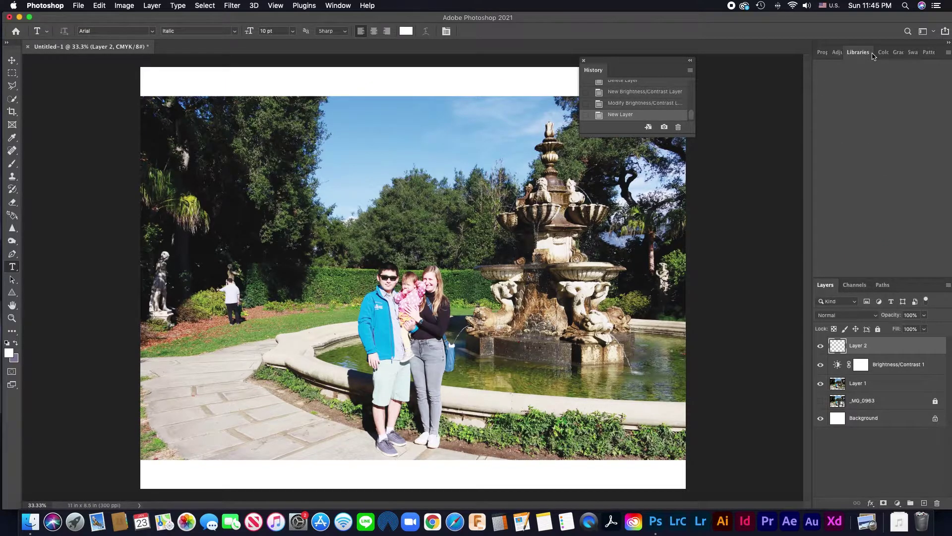
click(884, 52)
click(896, 53)
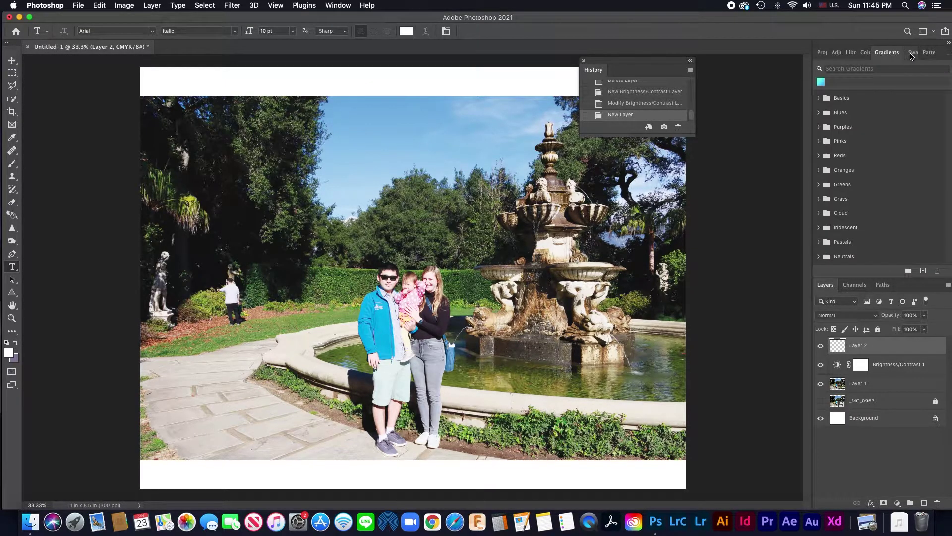
click(912, 53)
click(929, 52)
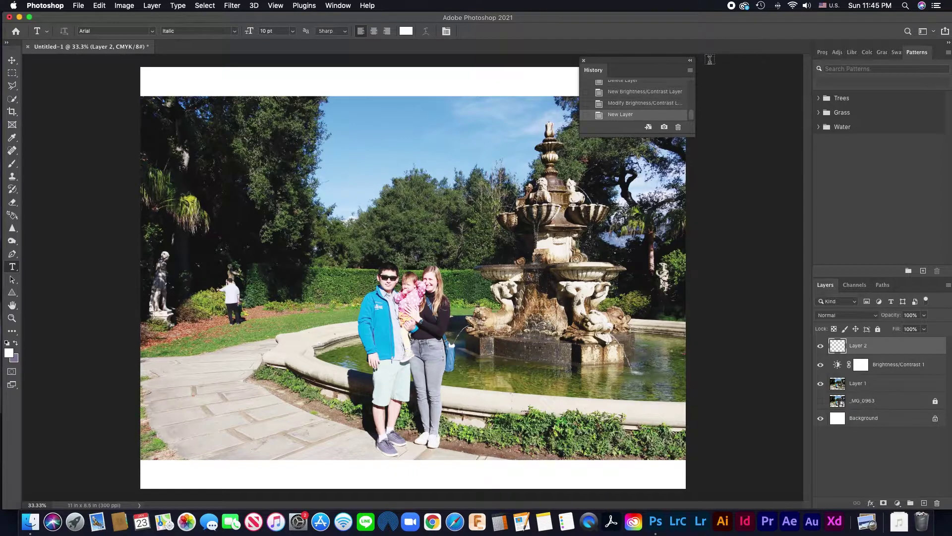
Move the floating History panel closer to the docked panels, and view the document's channels and paths before returning to the layer list.
drag(660, 68, 725, 65)
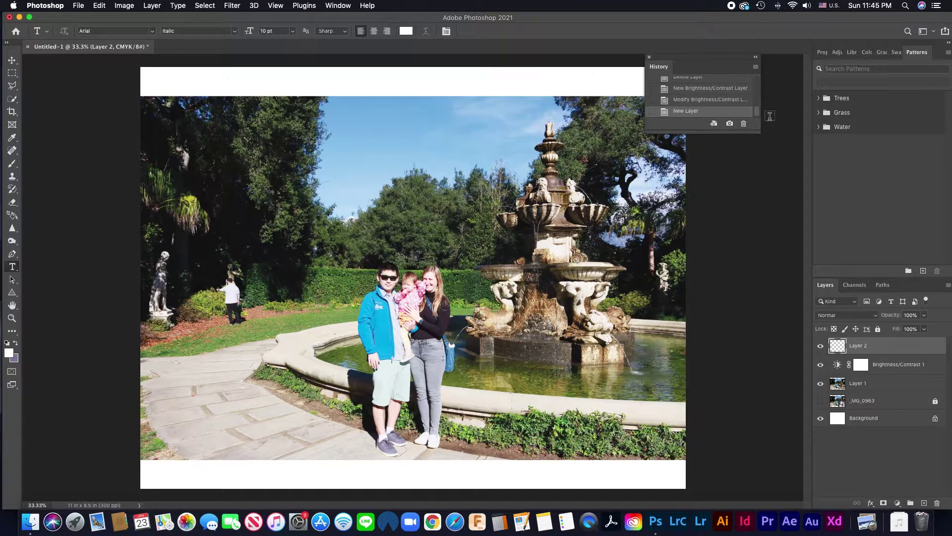
click(854, 287)
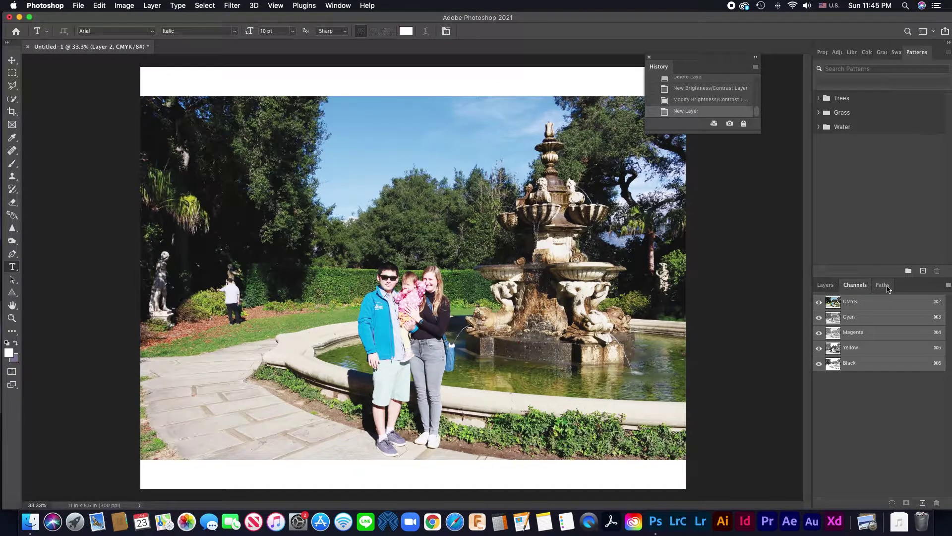
click(886, 287)
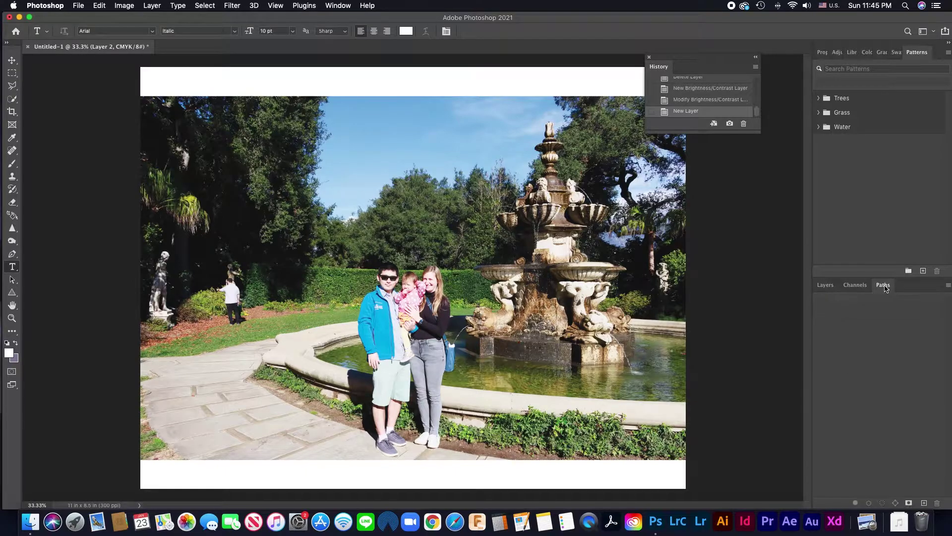
click(825, 286)
click(338, 6)
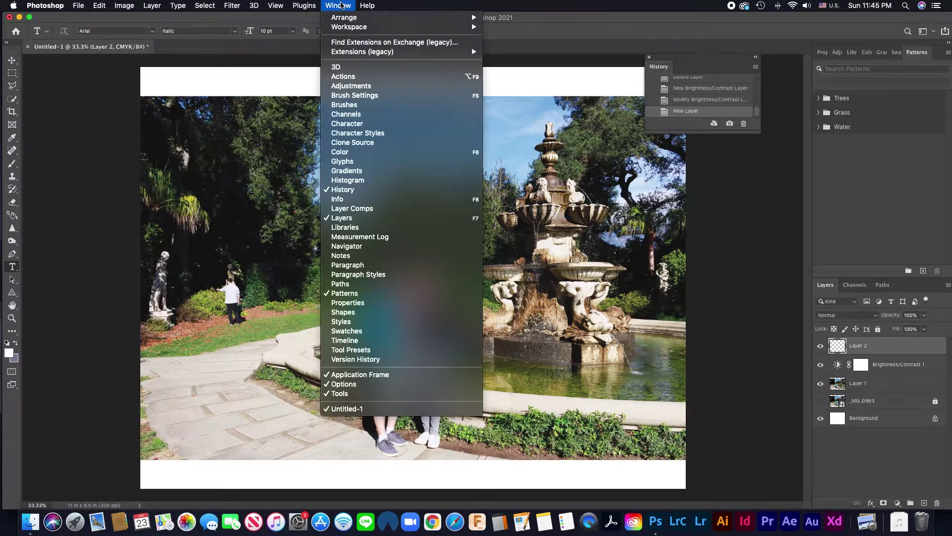
click(372, 5)
click(374, 5)
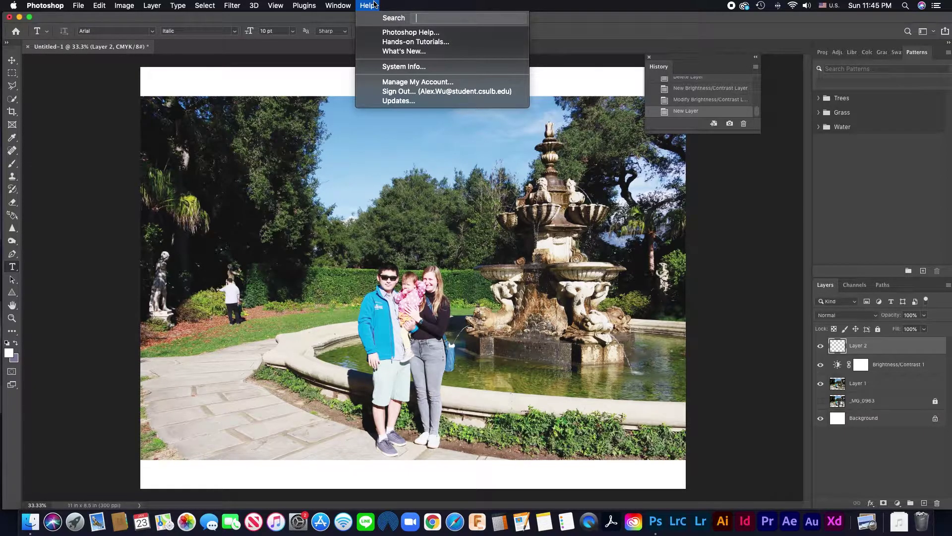
click(374, 5)
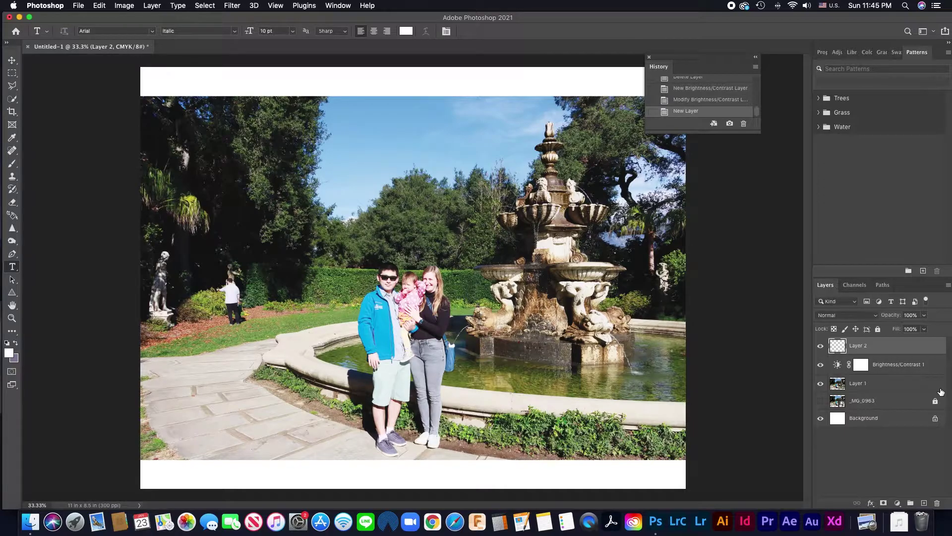
Duplicate Layer 1 and Brightness/Contrast 1 together, placing the copies above Layer 2.
click(872, 388)
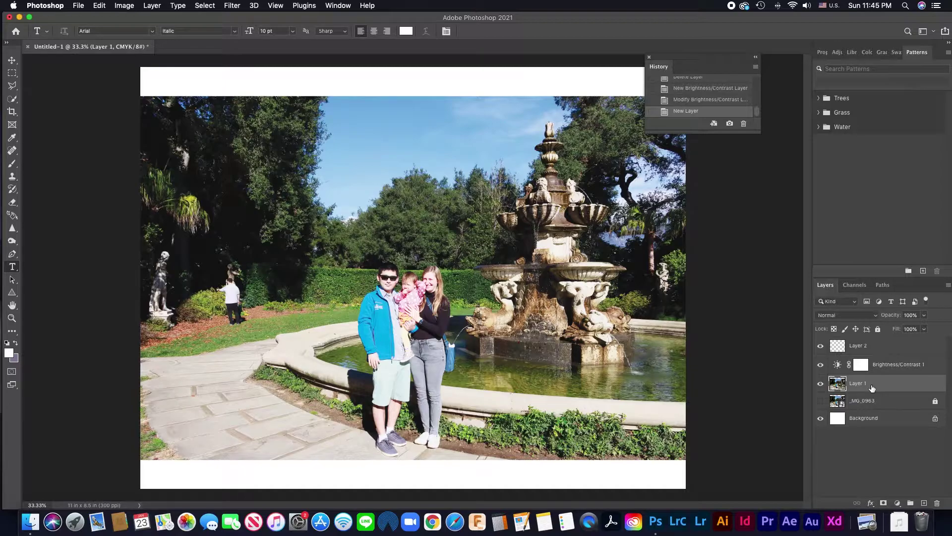
shift+click(881, 370)
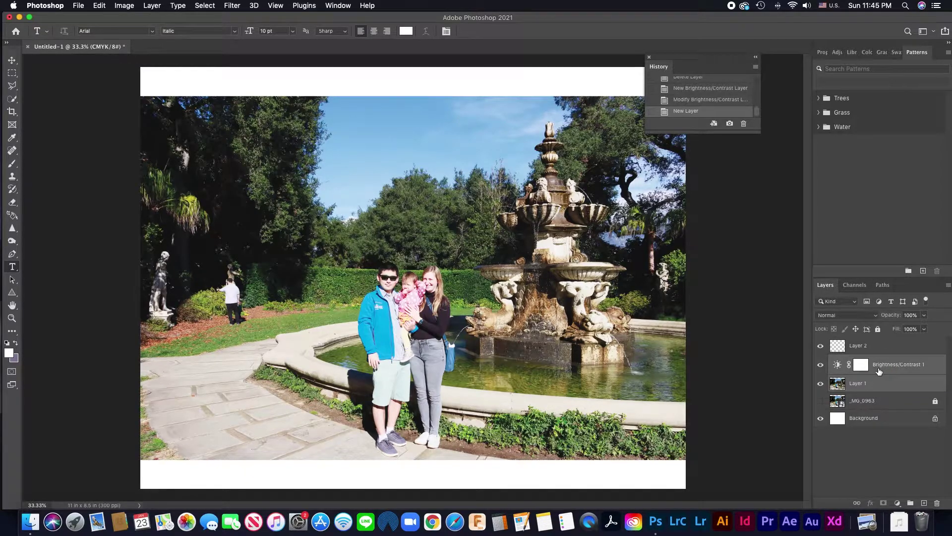
drag(881, 369, 872, 346)
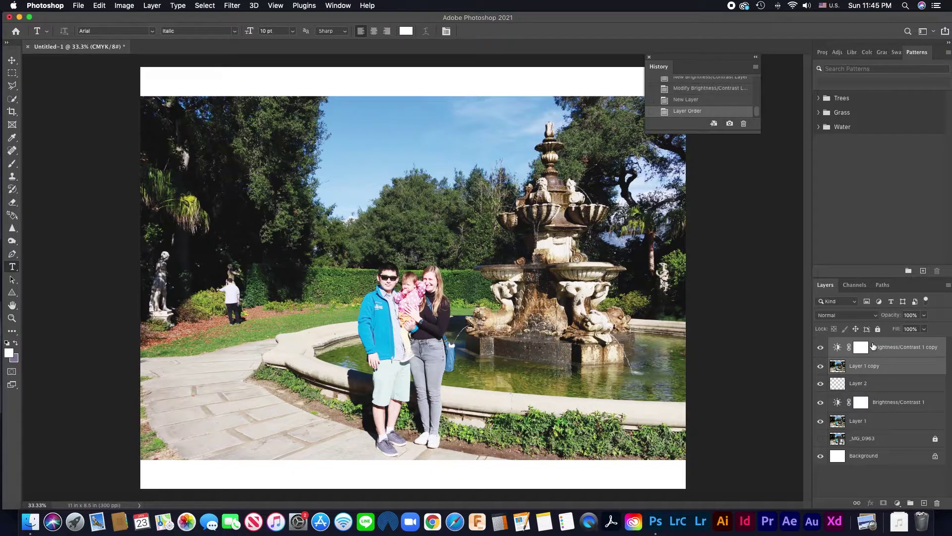
Merge Layer 1 copy and Brightness/Contrast 1 copy into a single layer.
click(886, 365)
shift+click(887, 352)
click(901, 365)
click(841, 351)
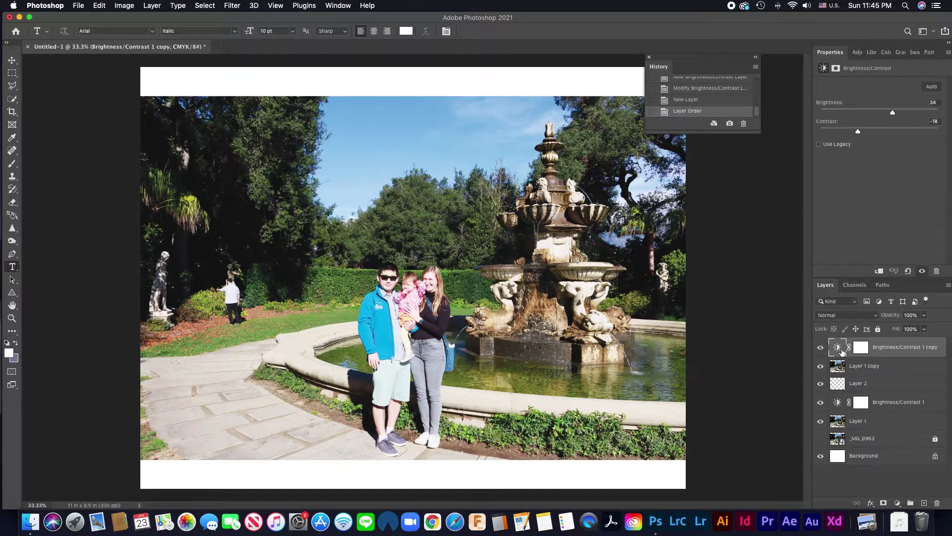
click(886, 371)
shift+click(891, 350)
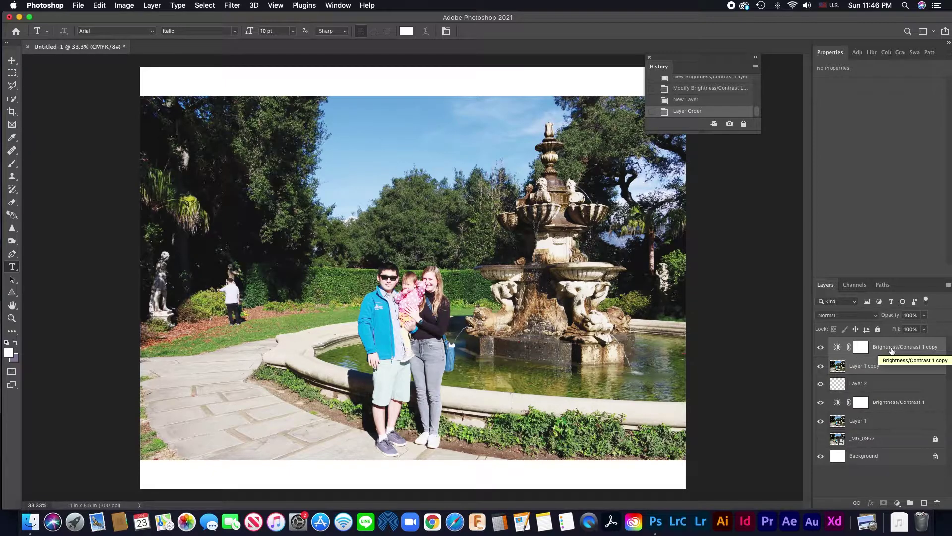
key(super+e)
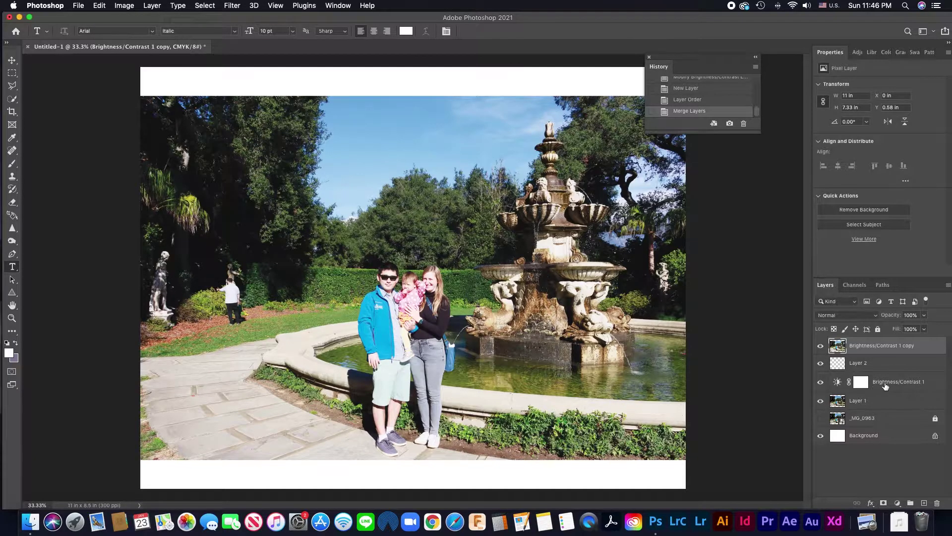
Lock Layer 2, Brightness/Contrast 1 and Layer 1 completely.
click(883, 387)
shift+click(884, 408)
shift+click(884, 372)
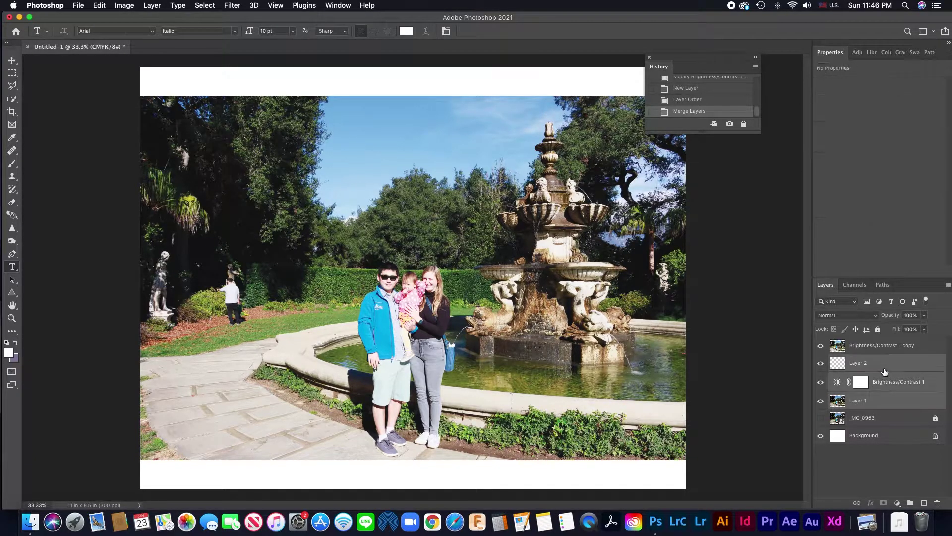
click(878, 329)
Move the merged photo layer slightly right and down to about X 0.46 in, Y 0.68 in.
click(872, 347)
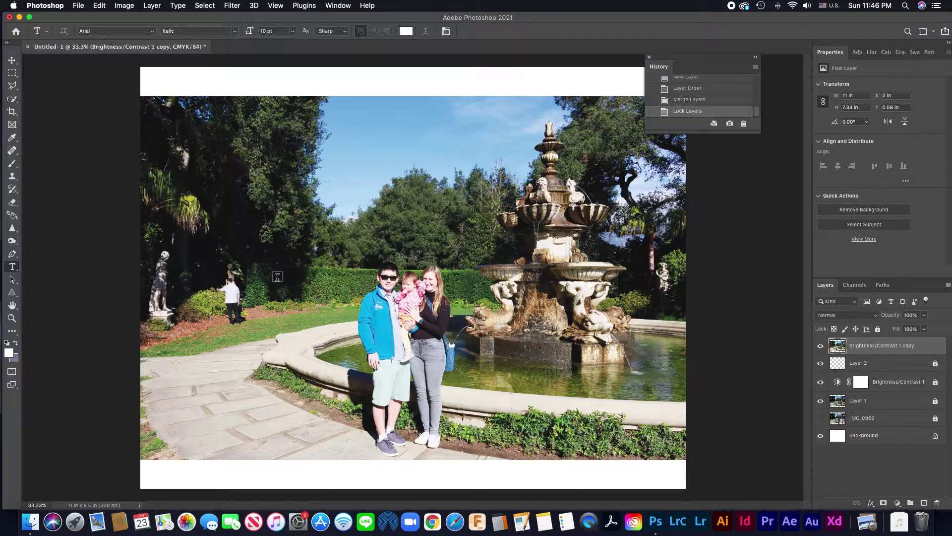
click(12, 61)
click(355, 221)
drag(355, 221, 377, 229)
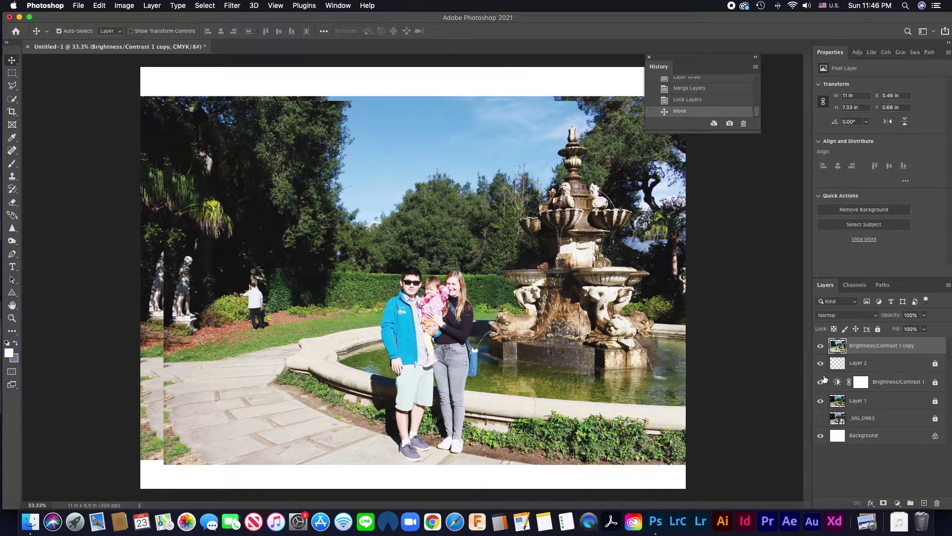
Move the merged photo layer left and slightly up to about X -0.15 in, Y 0.59 in.
drag(336, 183, 305, 179)
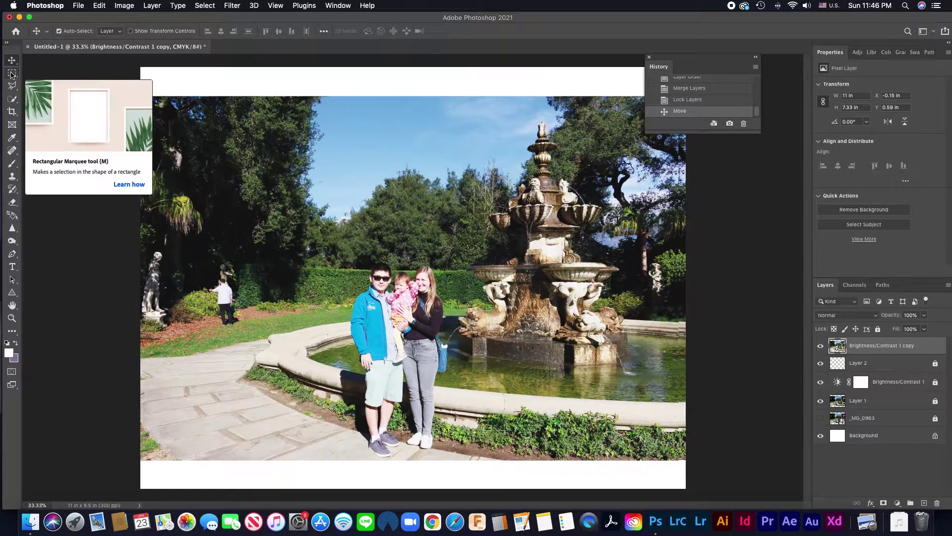
Examine the available variants of the marquee, lasso and object selection tools, and inspect the family in the photo up close.
click(11, 74)
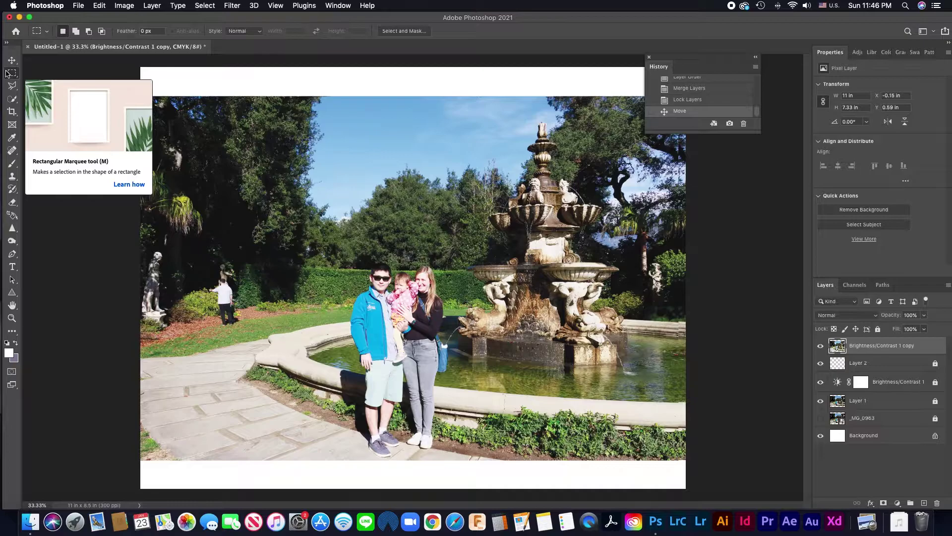
right_click(8, 74)
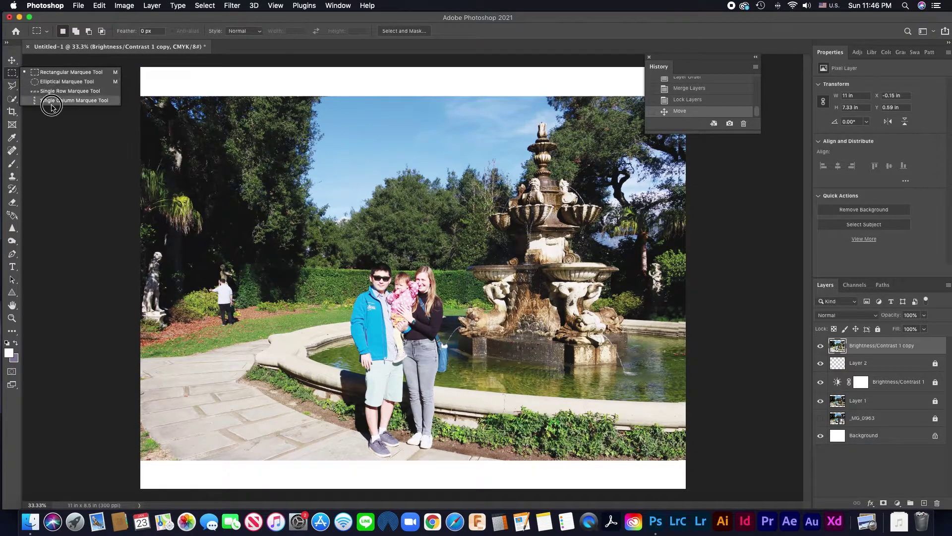
click(59, 72)
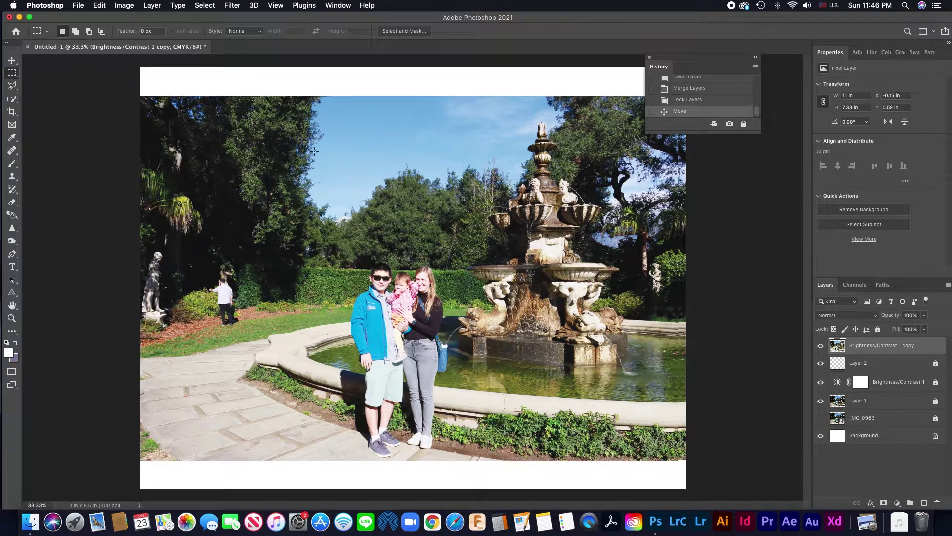
click(11, 87)
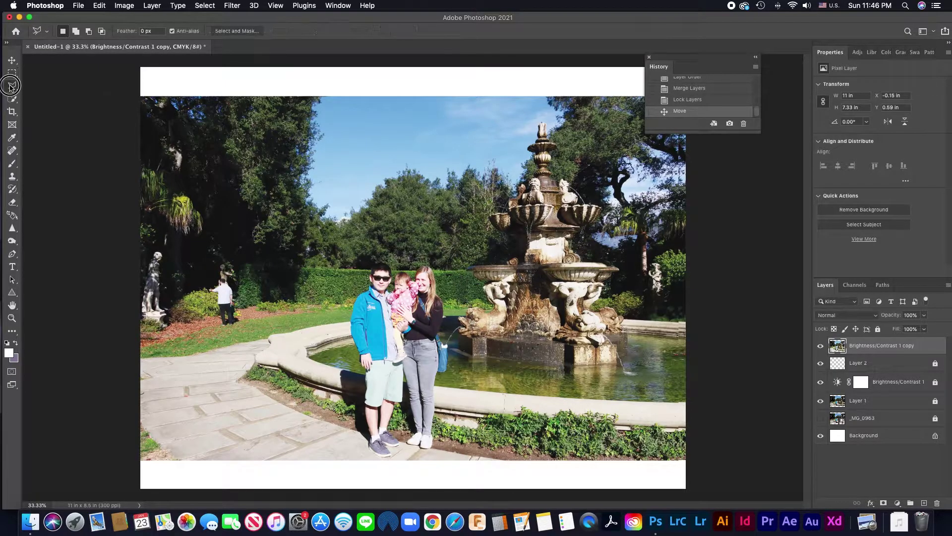
right_click(11, 87)
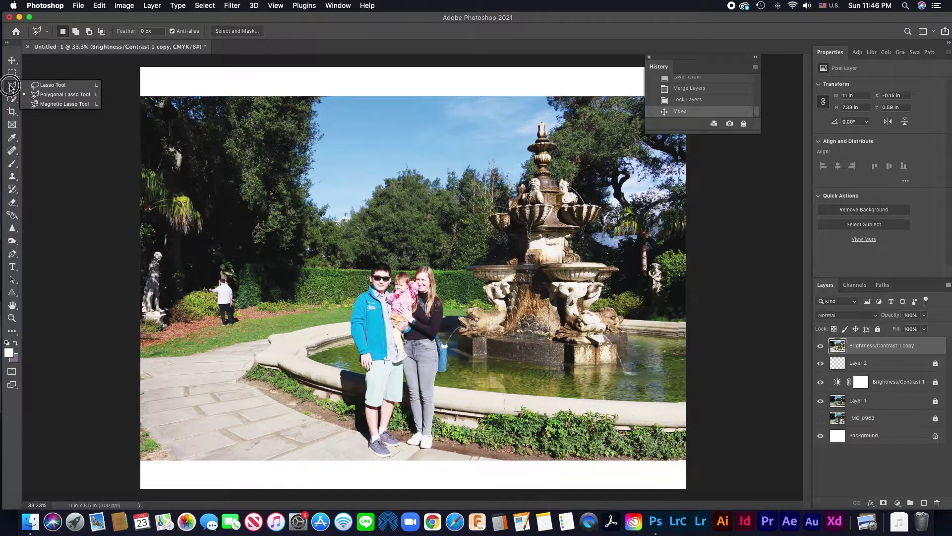
click(10, 88)
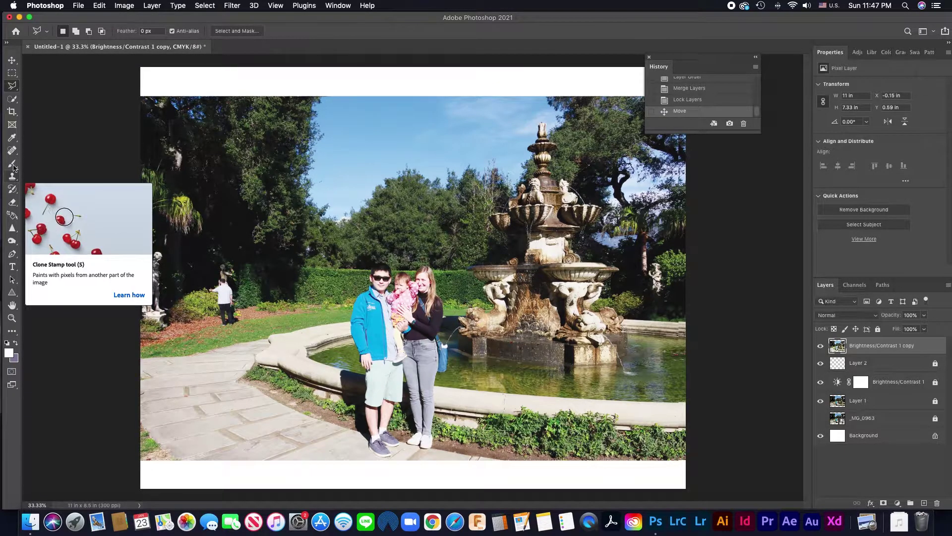
click(12, 102)
drag(18, 104, 39, 102)
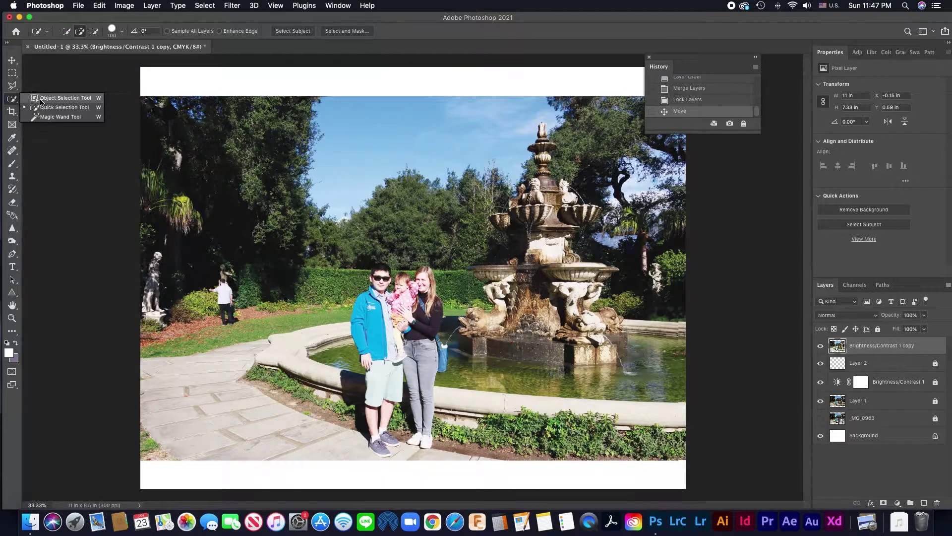
click(41, 98)
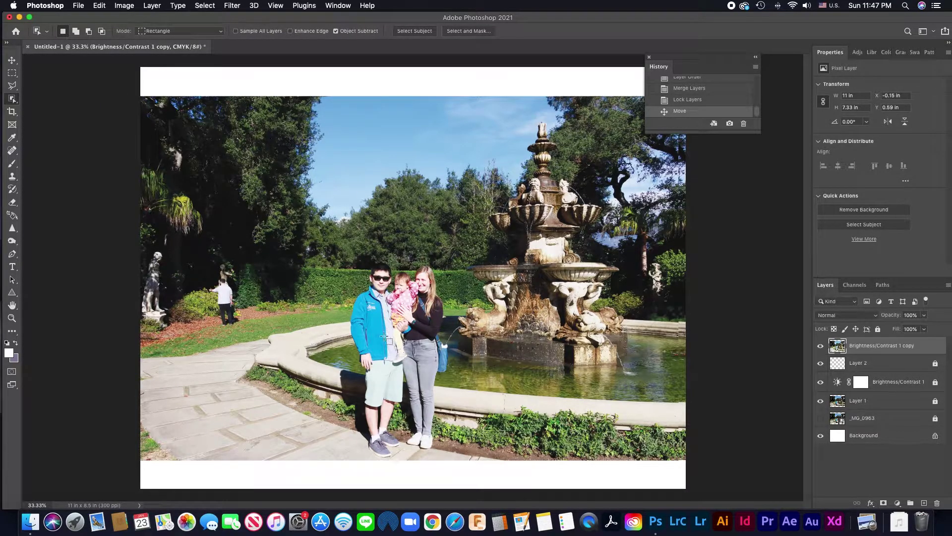
scroll(379, 345, up, 3)
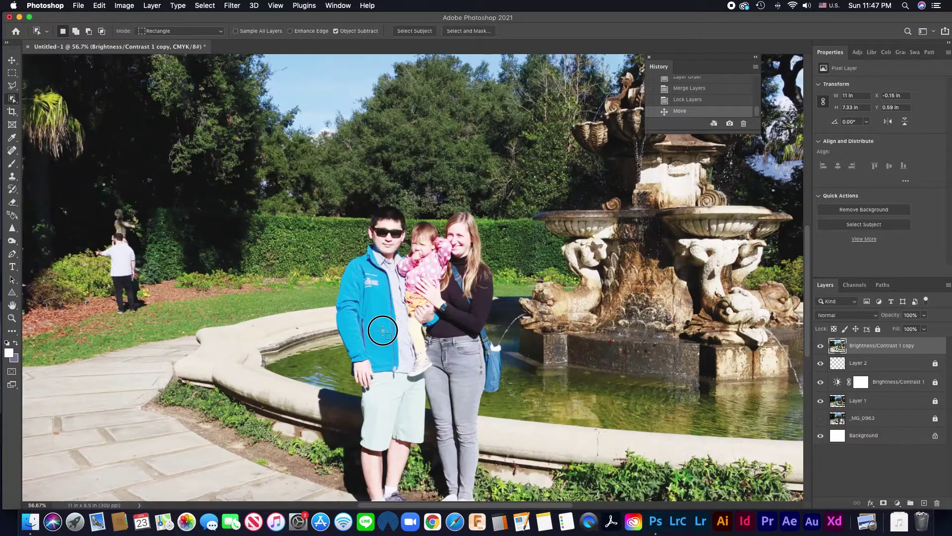
scroll(384, 332, up, 5)
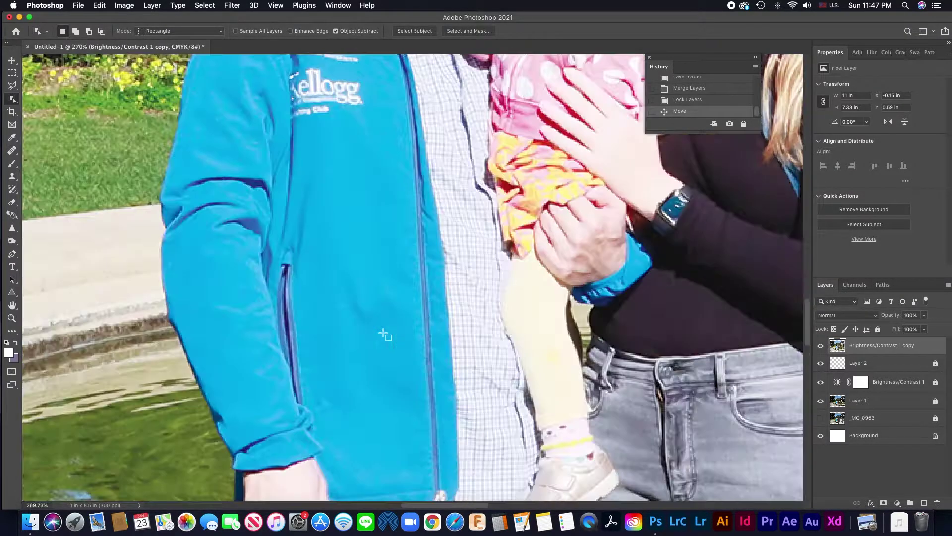
scroll(383, 332, down, 7)
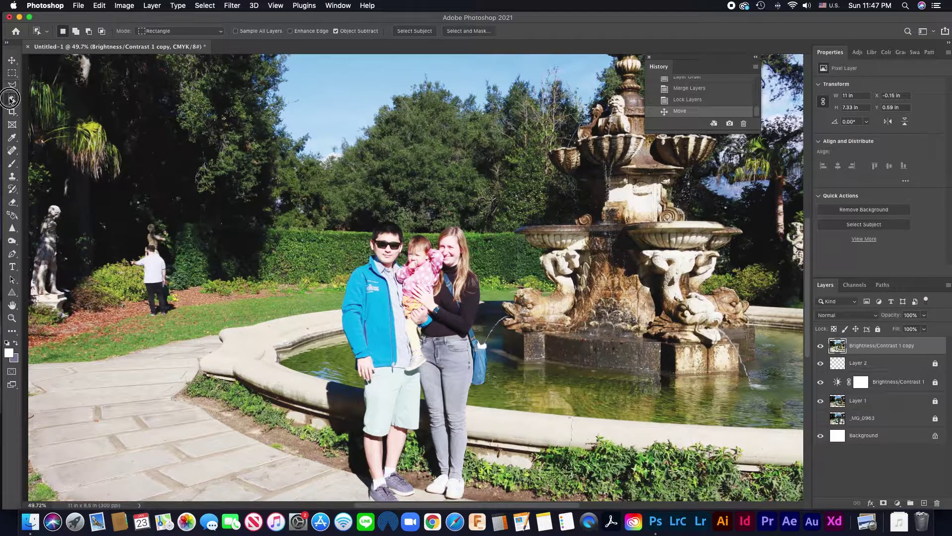
Select the family's upper bodies and the woman's jeans with the Quick Selection tool.
click(10, 97)
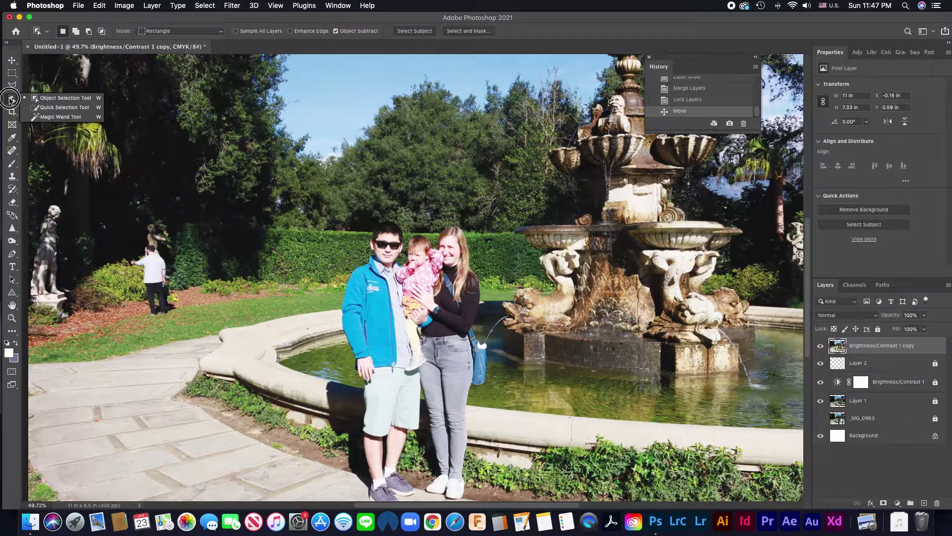
click(61, 107)
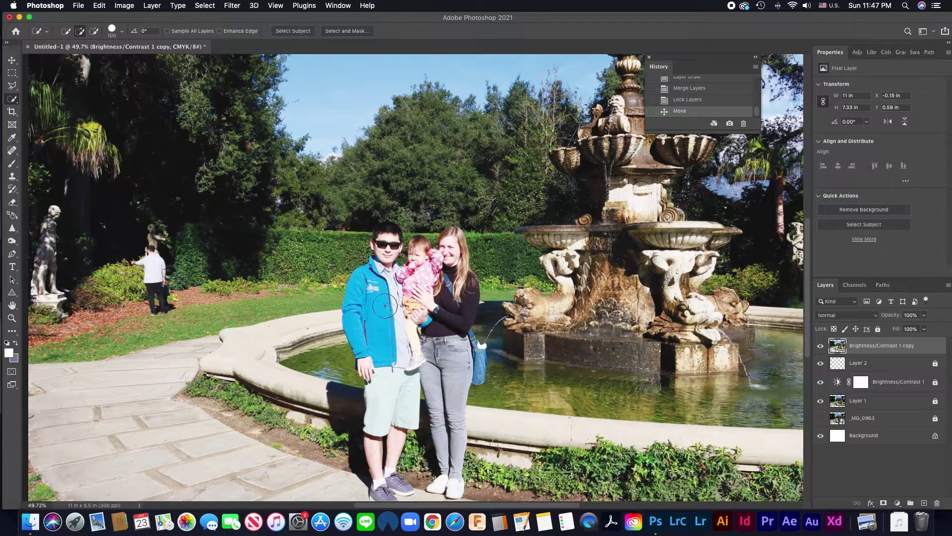
mouse_move(385, 306)
mouse_down()
mouse_move(387, 248)
mouse_move(445, 300)
mouse_up()
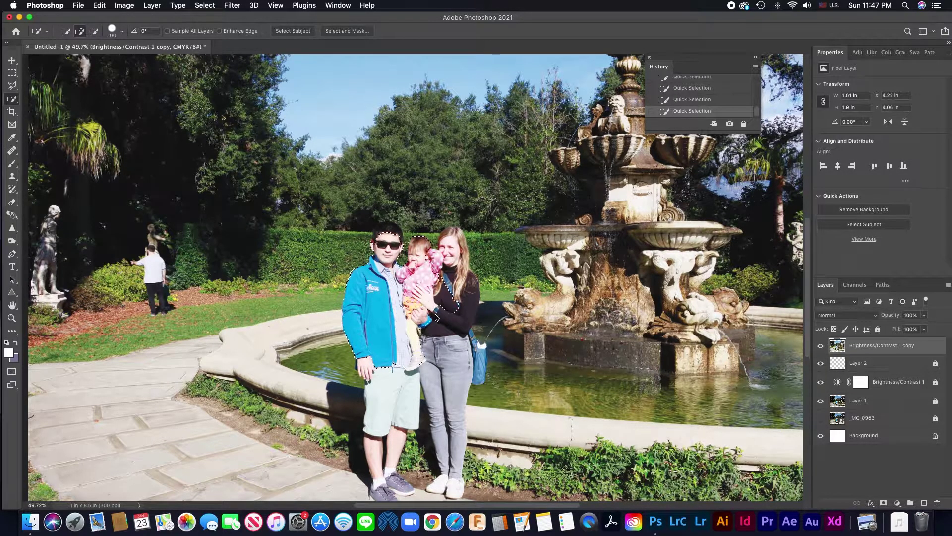
mouse_move(443, 352)
mouse_down()
mouse_move(453, 399)
mouse_move(446, 476)
mouse_up()
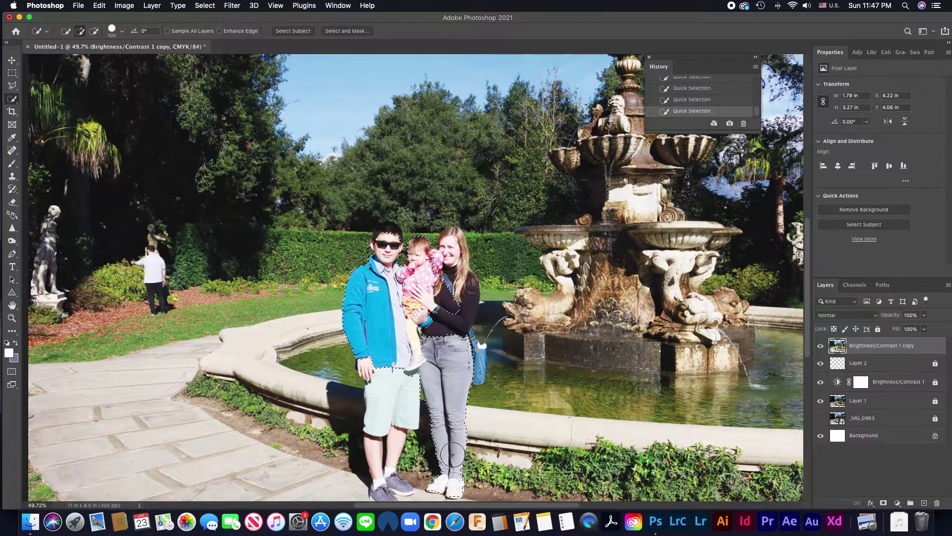
Extend the quick selection over the man's legs and shoes, the woman's dark top and the man's head.
drag(385, 413, 386, 452)
scroll(389, 469, down, 3)
drag(382, 427, 385, 432)
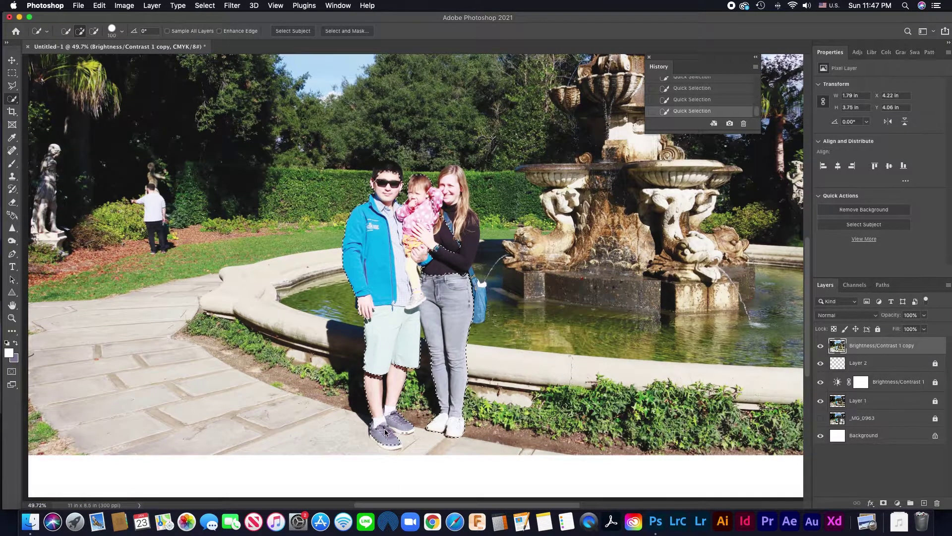
drag(448, 231, 463, 255)
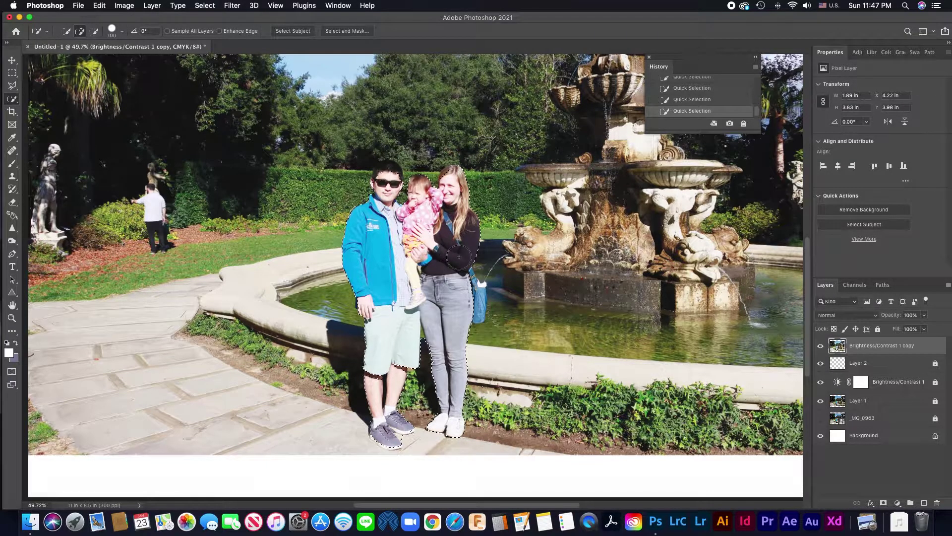
drag(382, 209, 388, 175)
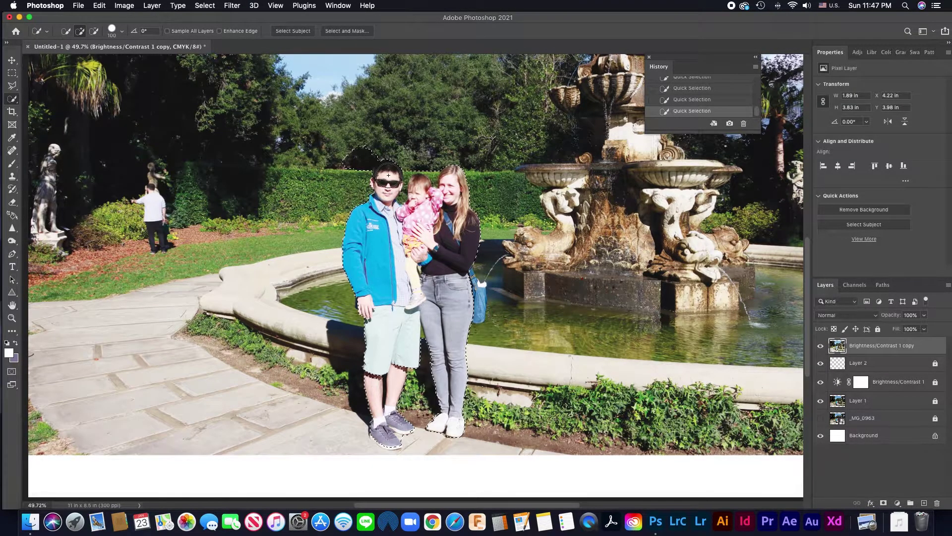
Try to subtract the hedge area above the man's head from the selection, then undo the last quick selection stroke.
scroll(389, 177, left, 2)
key(alt)
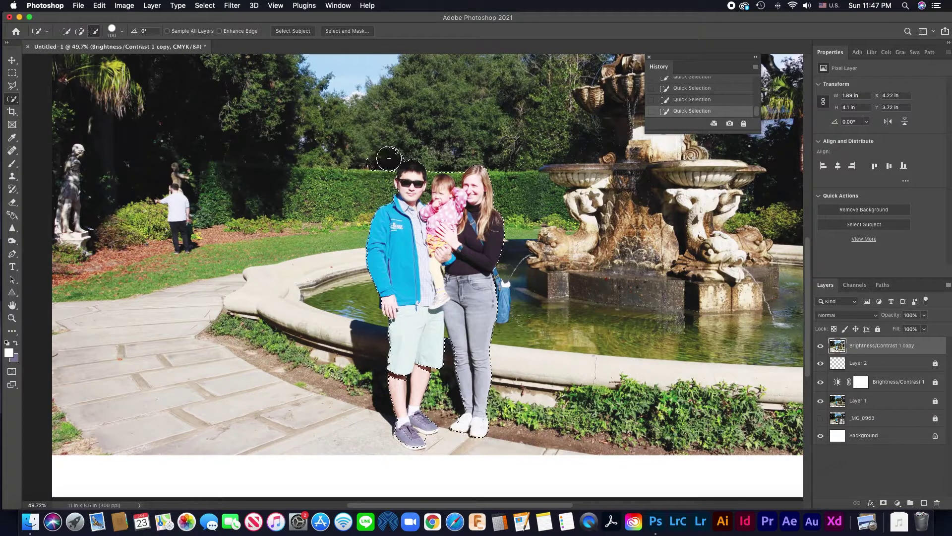
key(super+z)
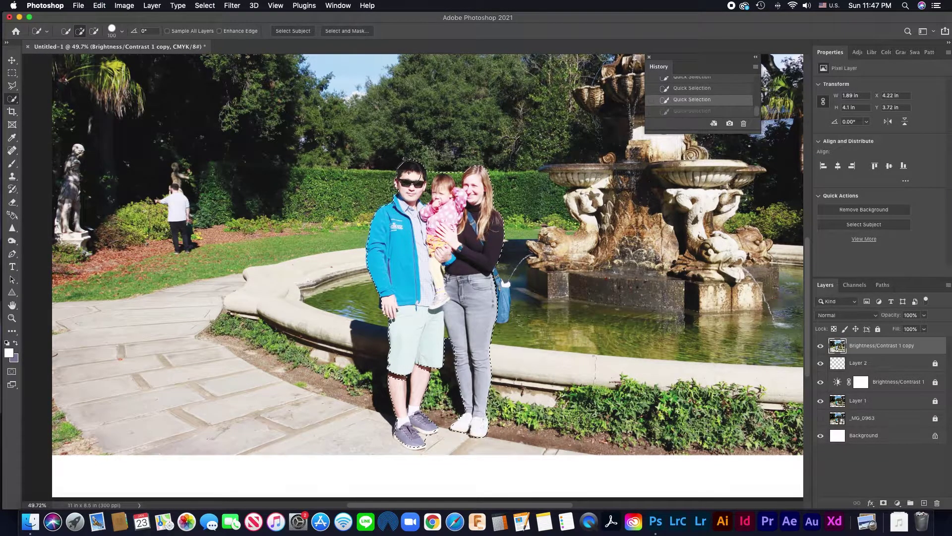
Add the woman's blue bag to the selection and subtract the background spill beside it.
drag(515, 263, 495, 306)
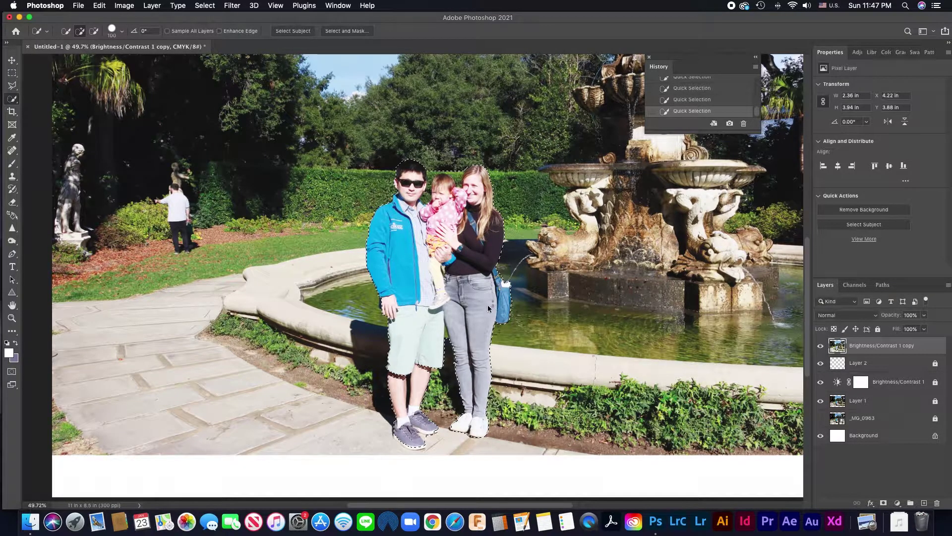
key(alt)
drag(559, 252, 516, 257)
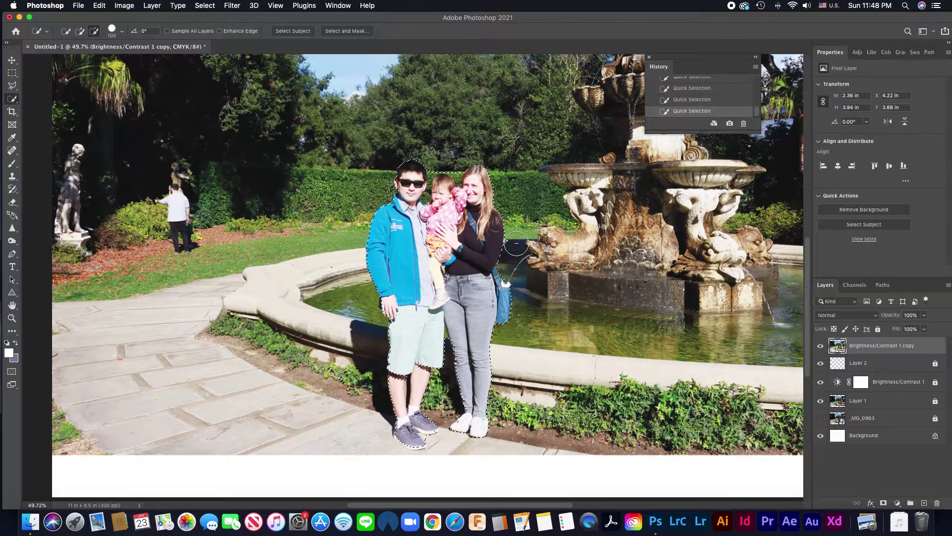
Refine the selection around the child's head and reduce the Quick Selection brush size to 25.
drag(452, 161, 456, 171)
key(bracketleft)
key(bracketleft)
key(bracketleft)
key(bracketleft)
key(bracketleft)
key(bracketleft)
key(bracketleft)
key(bracketleft)
key(bracketleft)
key(bracketleft)
key(alt)
scroll(432, 191, up, 3)
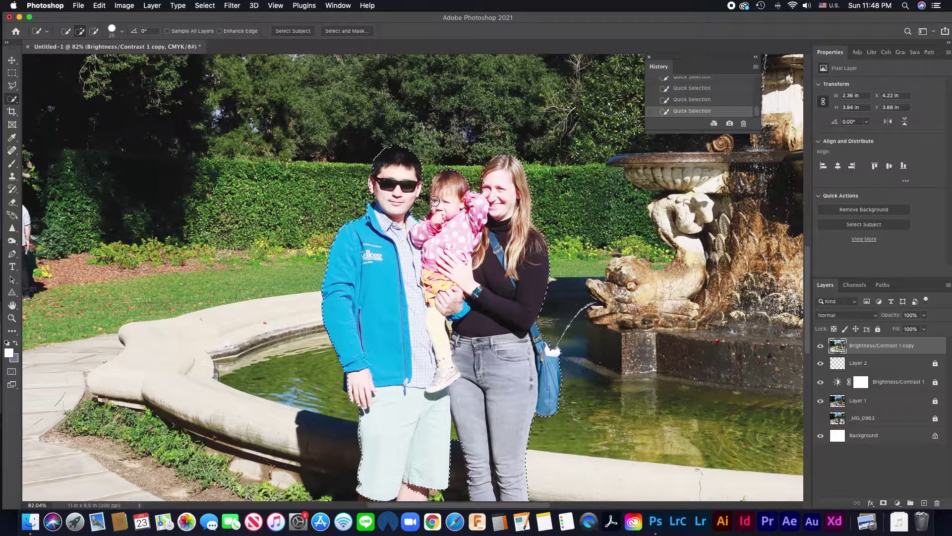
scroll(404, 196, down, 5)
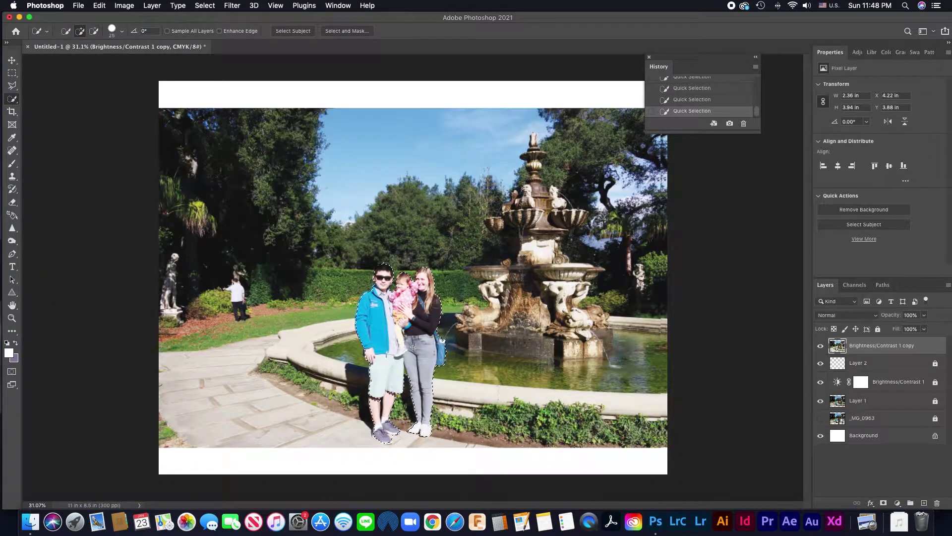
scroll(410, 338, up, 2)
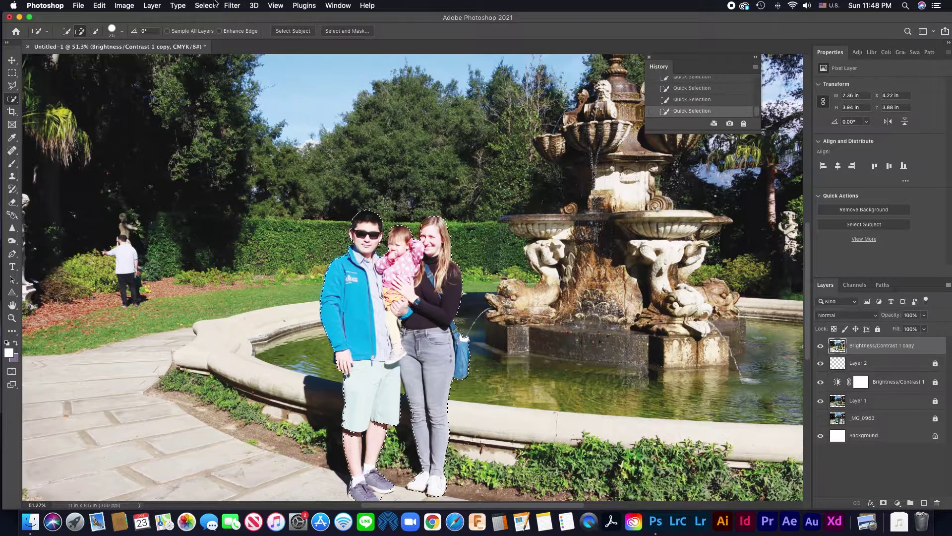
Copy the selected family onto a new layer with Layer Via Copy.
click(152, 6)
mouse_move(155, 17)
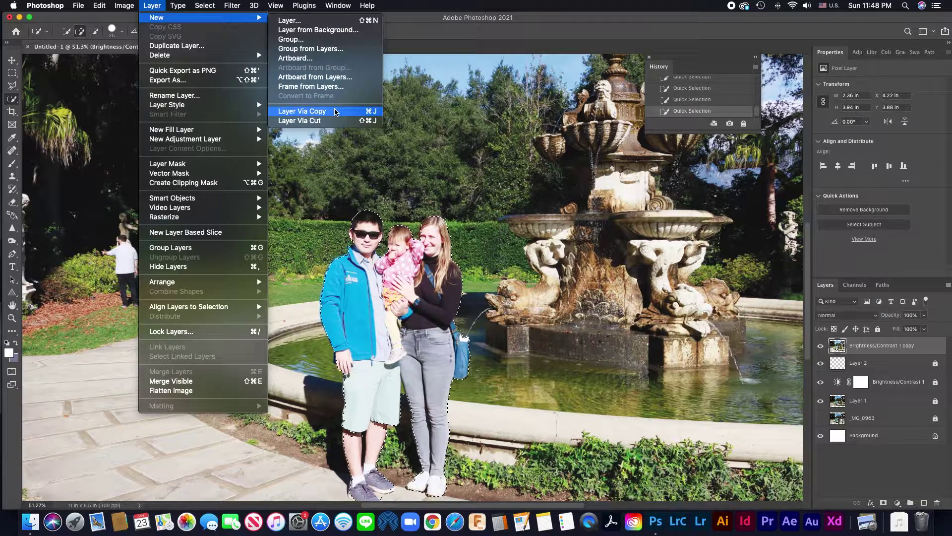
click(335, 112)
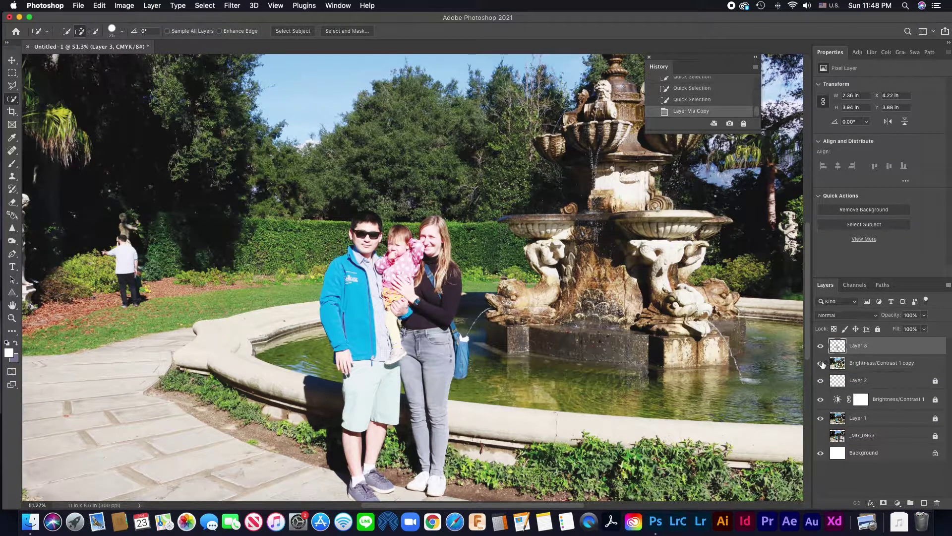
Toggle the visibility of the Brightness/Contrast 1 copy layer to inspect the family cutout.
click(820, 363)
click(821, 363)
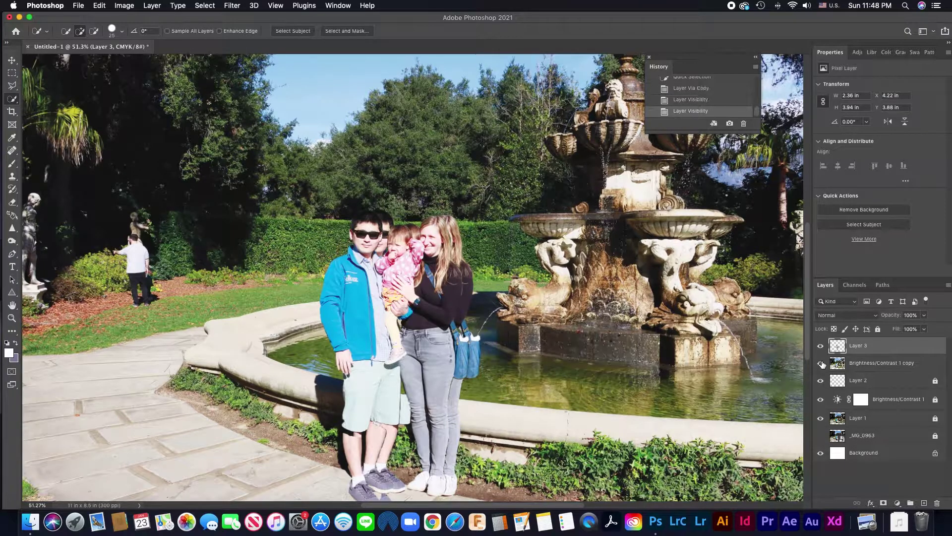
click(821, 363)
click(822, 364)
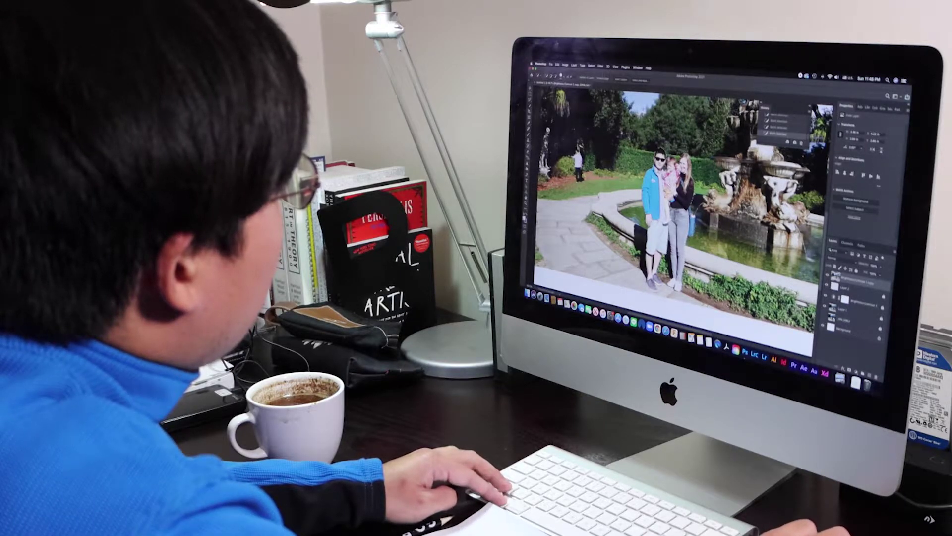
scroll(668, 162, up, 3)
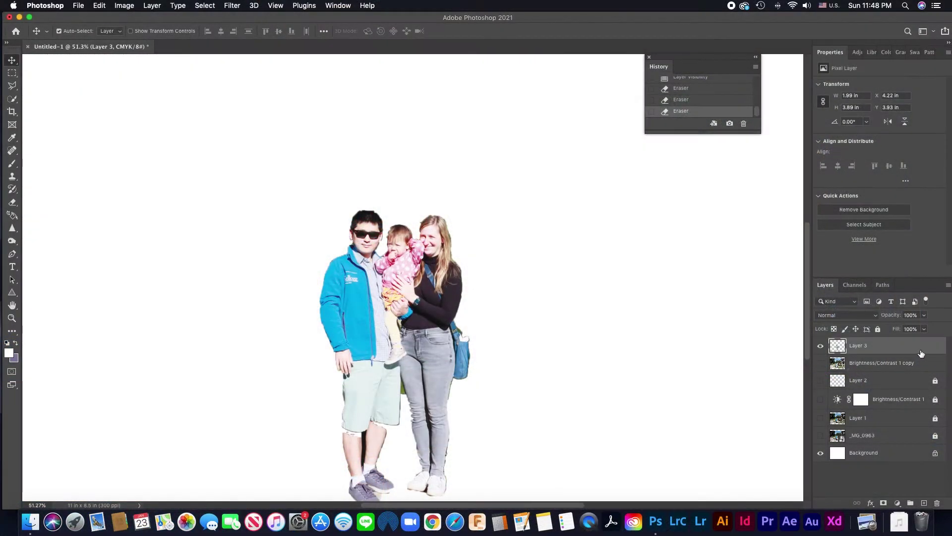
Duplicate Layer 3 and merge the duplicate with the original into one layer.
drag(910, 354, 895, 347)
shift+click(893, 366)
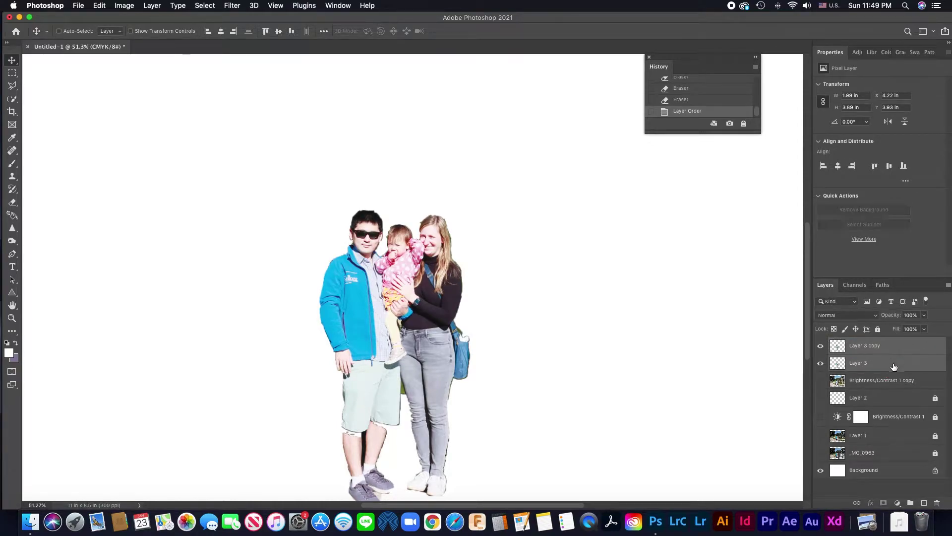
key(super+e)
Show the Brightness/Contrast 1 copy layer and move the family cutout up and left to about X 1.48 in, Y 3.08 in.
click(821, 364)
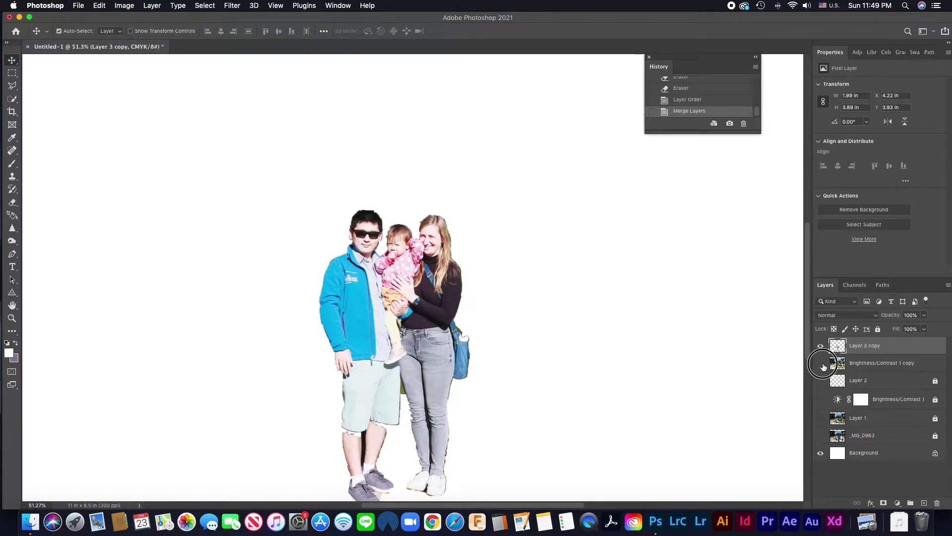
click(821, 365)
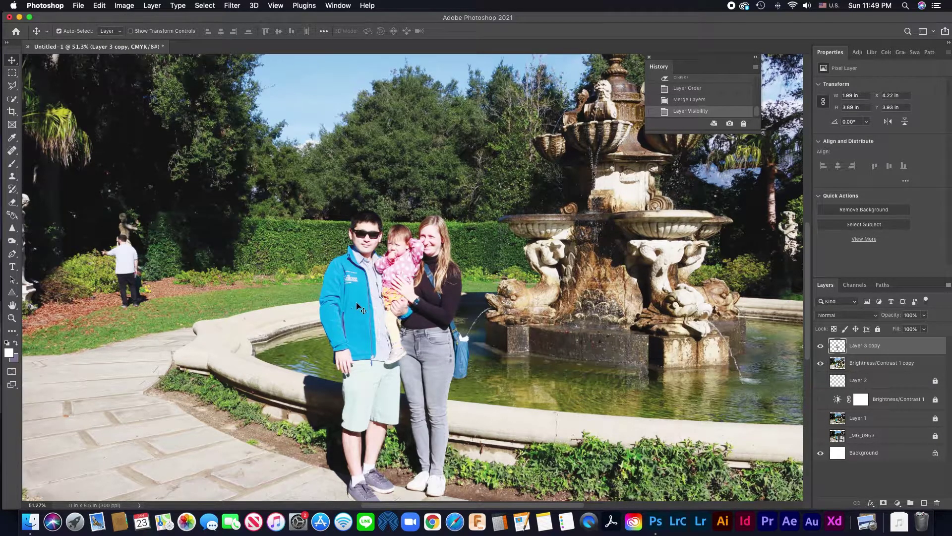
drag(362, 306, 150, 238)
key(ctrl+t)
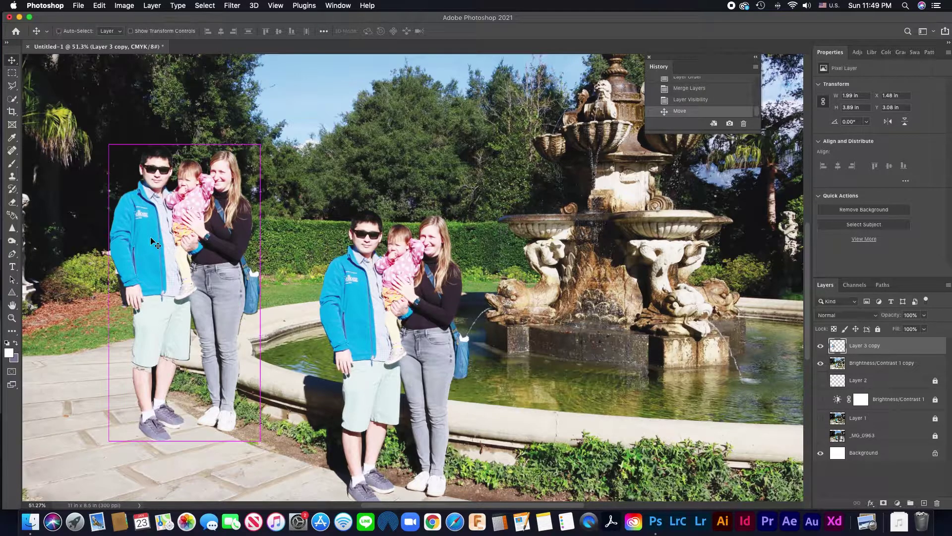
Scale the family cutout down to 48.36% and place it at about X 1.48 in, Y 4.05 in.
drag(260, 144, 216, 218)
drag(209, 215, 211, 215)
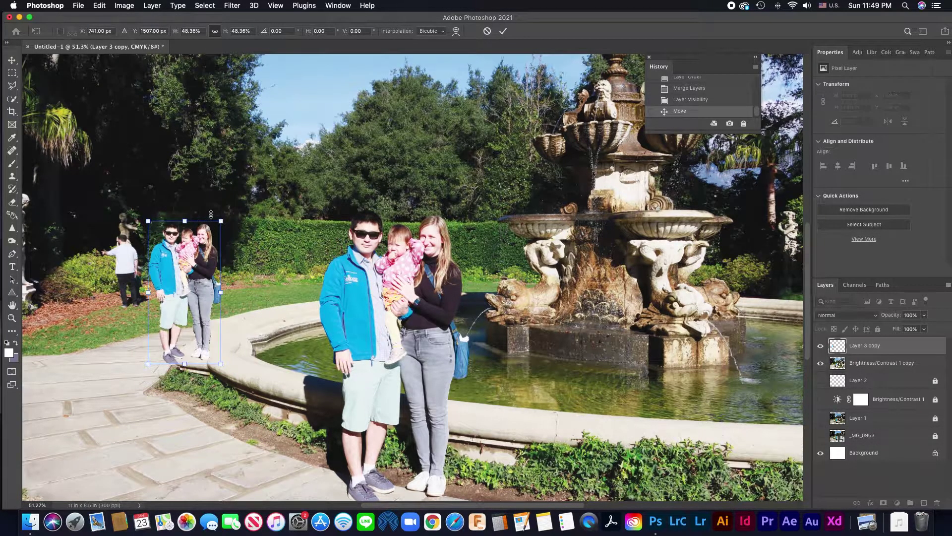
drag(197, 251, 157, 246)
key(Return)
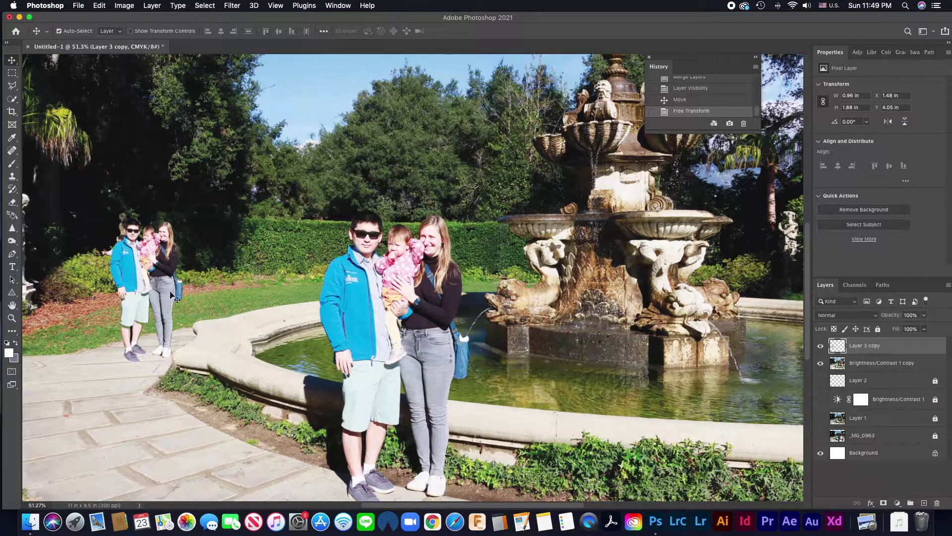
Move the small family cutout to the photo's left edge, about X 0.25 in, Y 4.28 in, and enlarge it to about 1.21 by 2.19 in.
drag(145, 266, 69, 305)
key(ctrl+t)
drag(101, 258, 122, 232)
key(Return)
drag(78, 287, 66, 286)
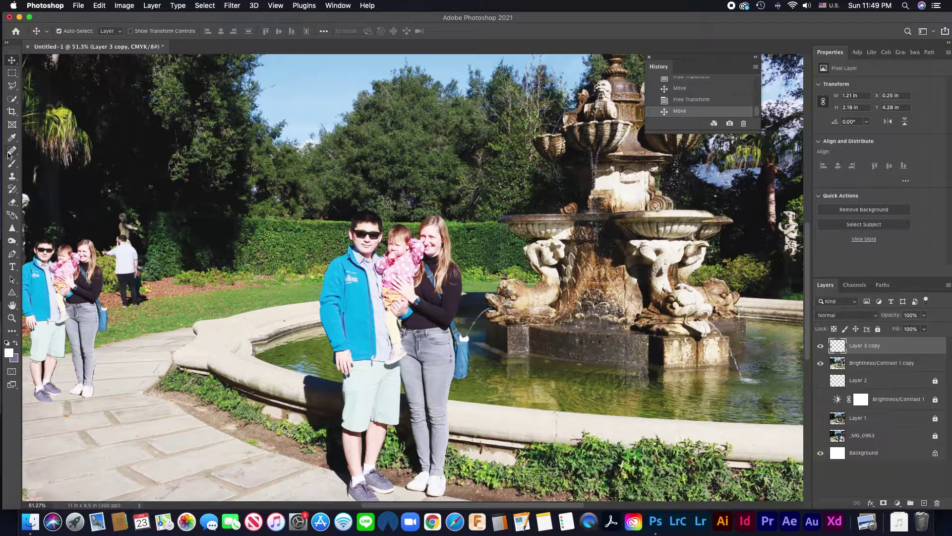
Hide the Layer 3 copy layer and activate the Clone Stamp on the Brightness/Contrast 1 copy layer.
click(820, 346)
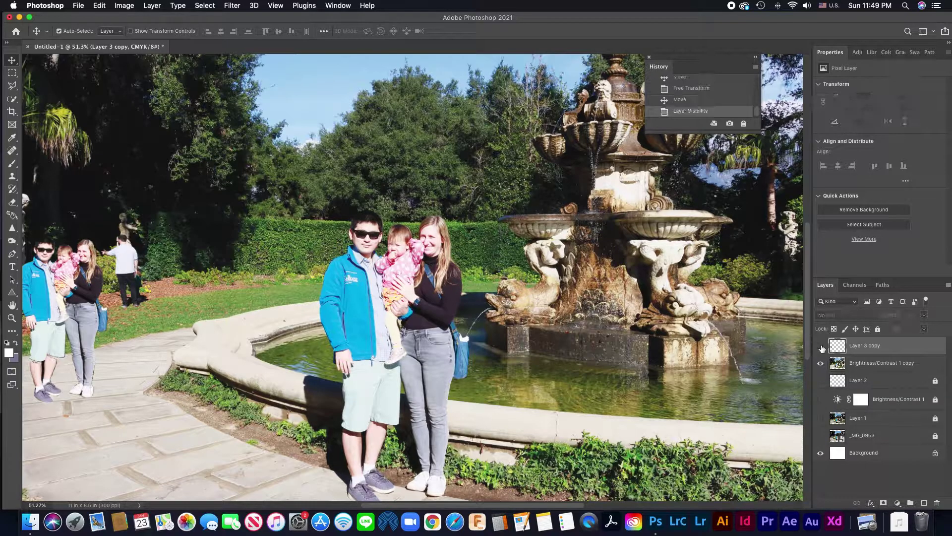
scroll(119, 223, left, 5)
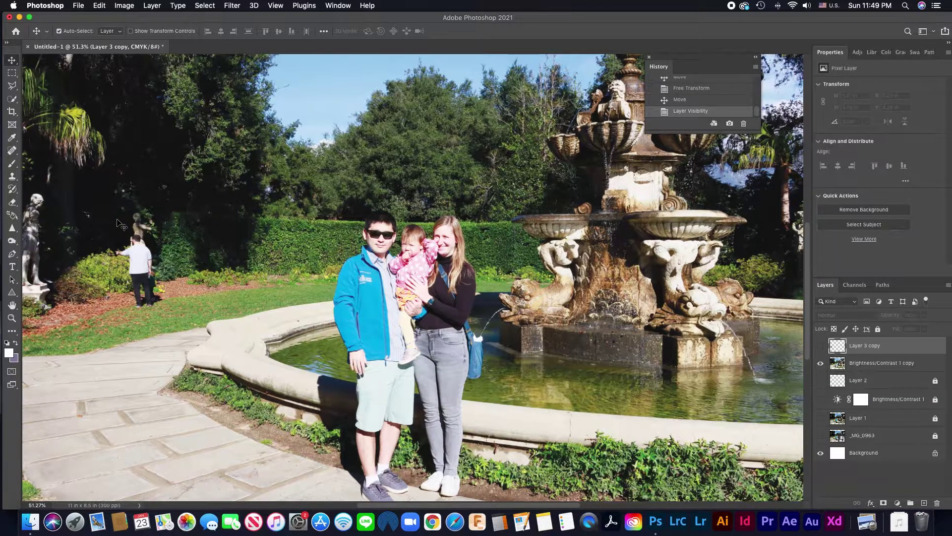
scroll(119, 224, right, 1)
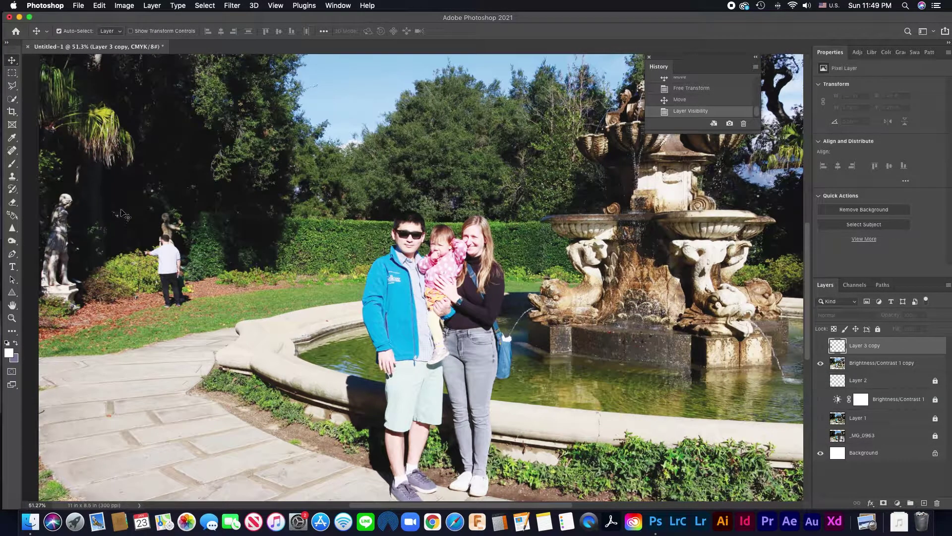
click(13, 177)
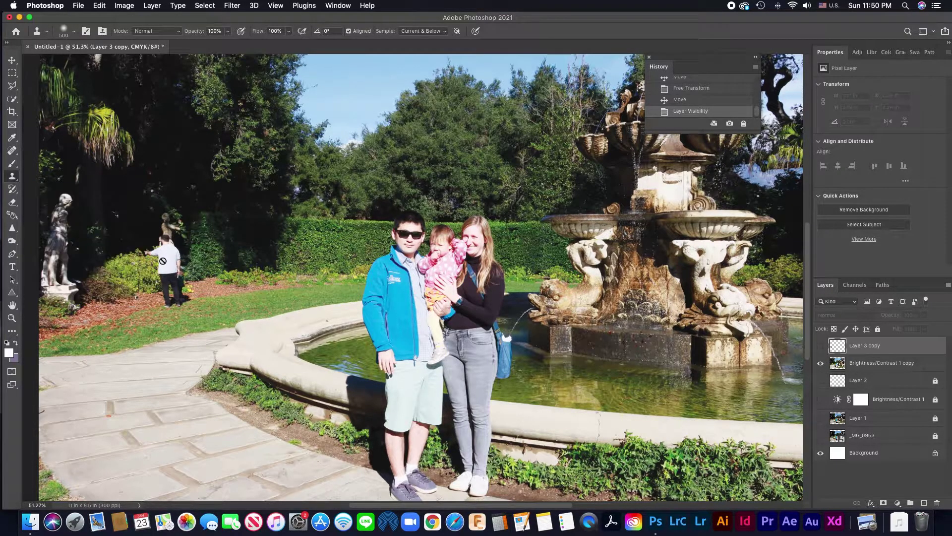
click(896, 365)
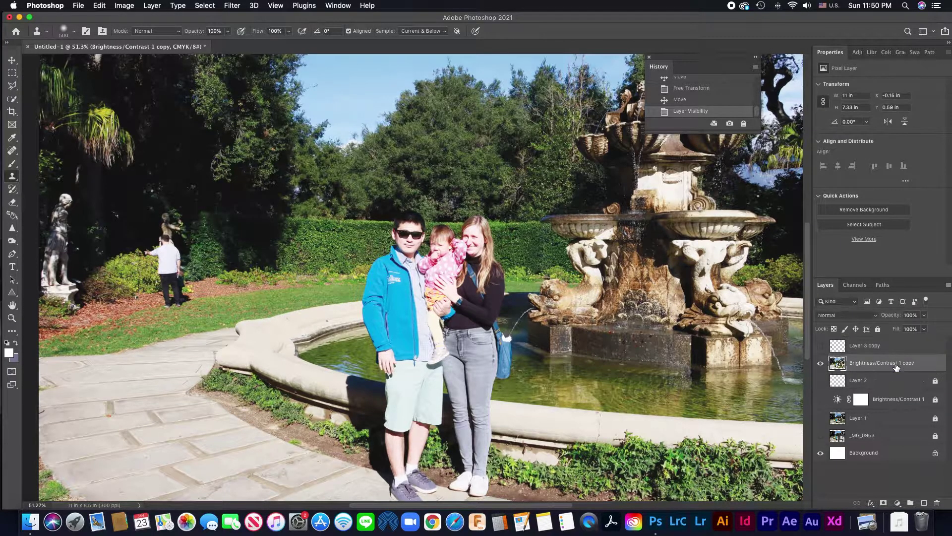
Reduce the Clone Stamp brush to 100 px and sample the man in the white shirt as the clone source.
key(bracketleft)
key(bracketleft)
key(bracketleft)
key(bracketleft)
key(bracketleft)
key(bracketleft)
key(bracketleft)
key(bracketleft)
key(bracketleft)
alt+click(167, 241)
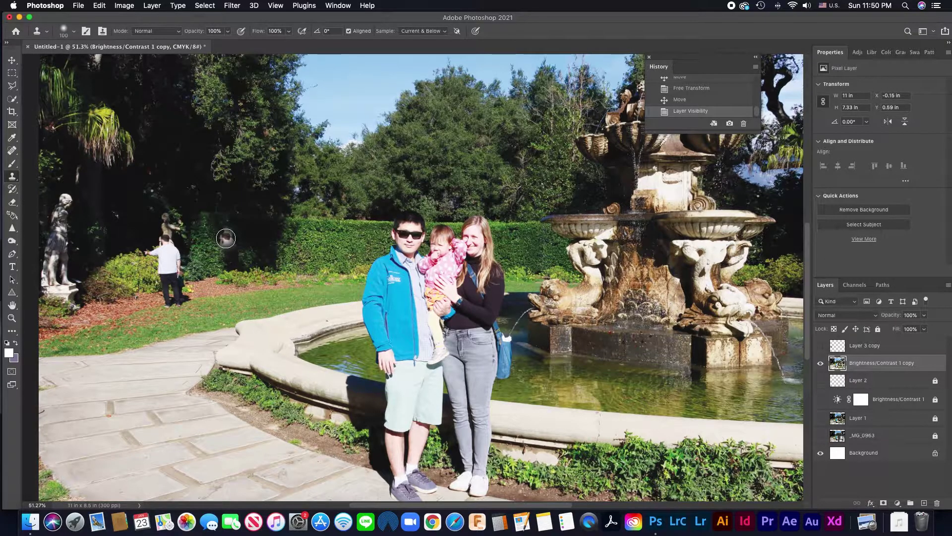
Send the Brightness/Contrast 1 copy layer backward until it sits directly above the Background layer.
key(super+bracketleft)
key(super+bracketleft)
key(super+bracketleft)
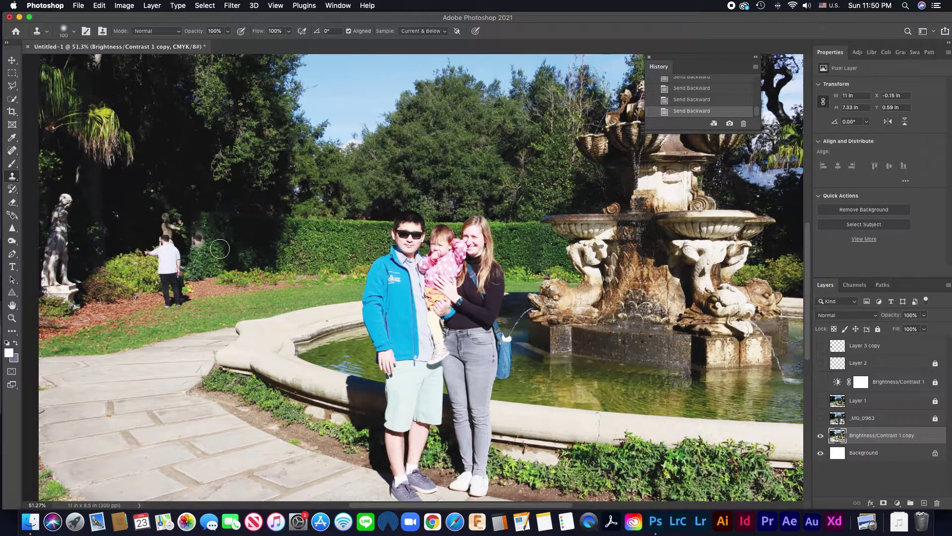
Make Layer 1 visible and keep Layer 3 copy as the active layer.
click(862, 346)
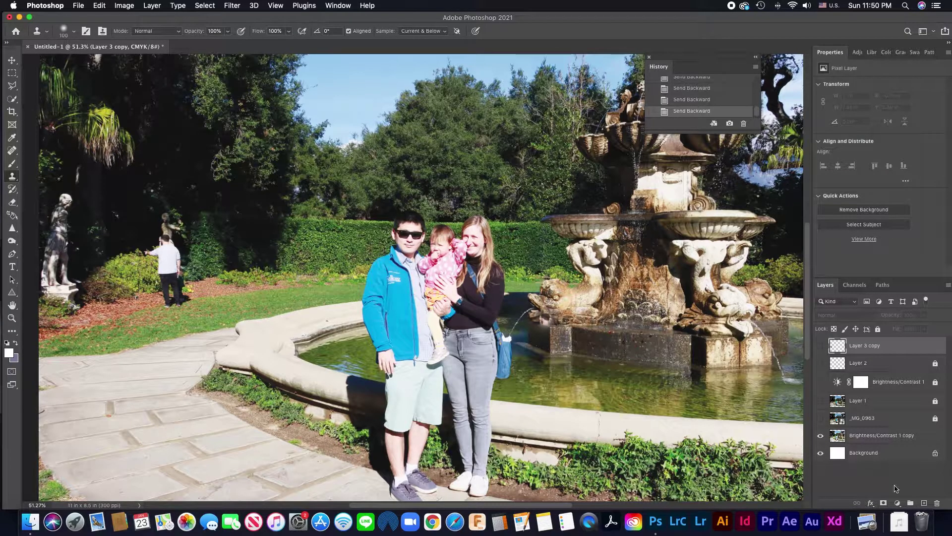
click(820, 401)
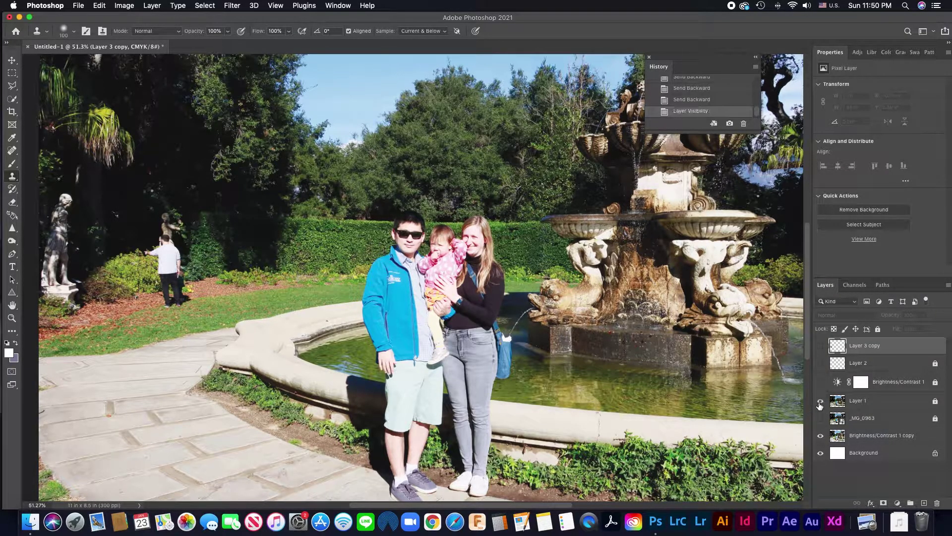
key(super+z)
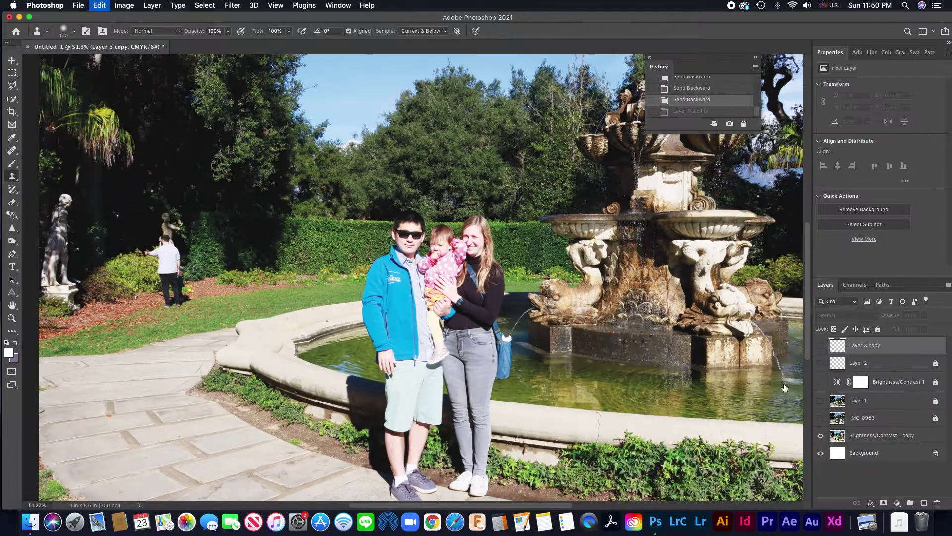
key(super+z)
key(super+shift+z)
key(super+shift+z)
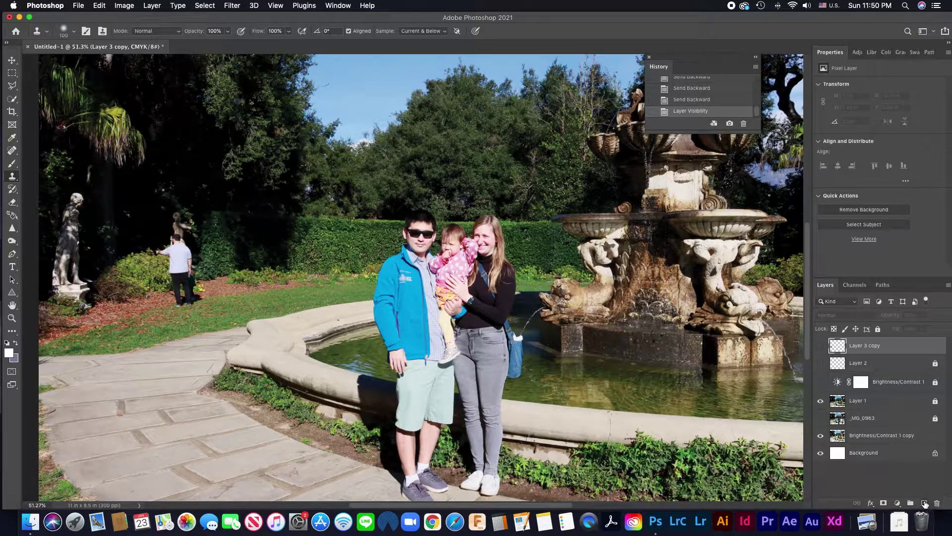
click(868, 399)
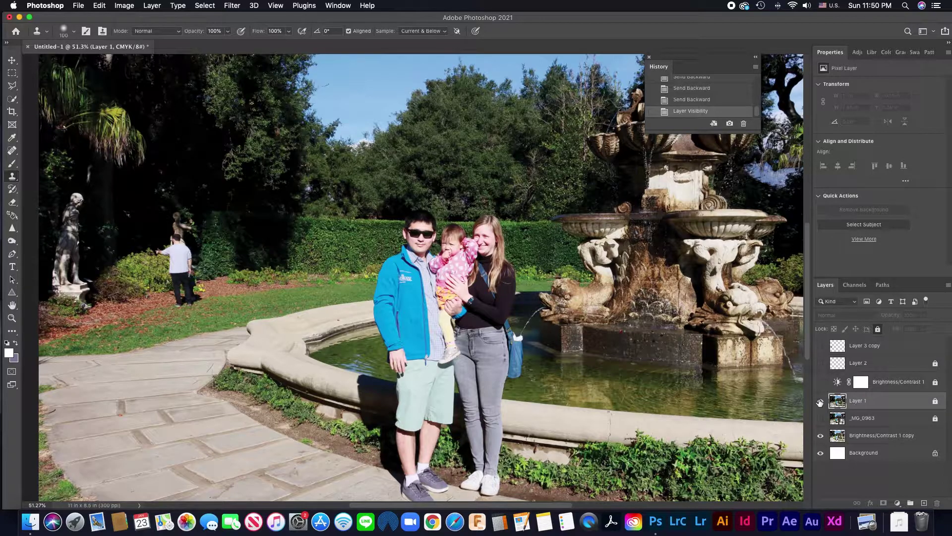
click(870, 350)
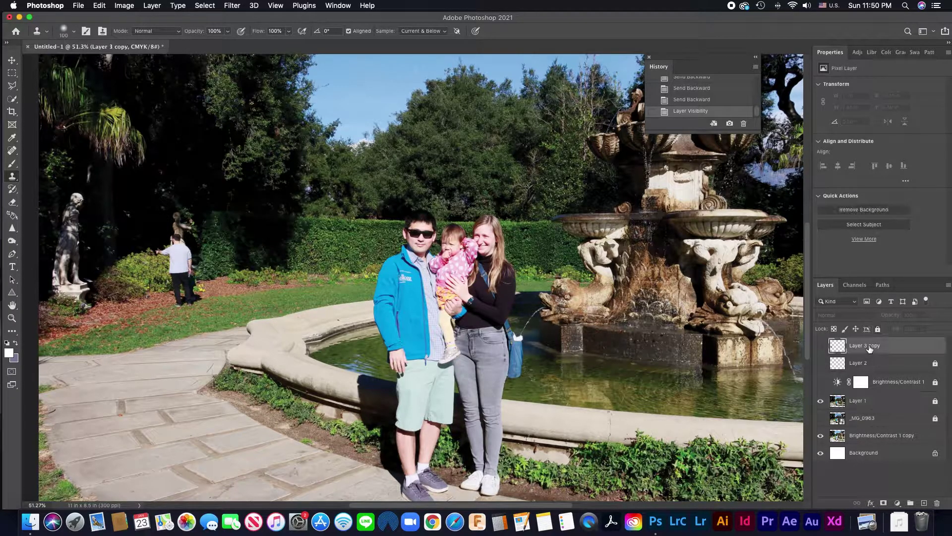
Add a new layer above Layer 3 copy and clone the man in white onto it before the hedge, about X 3.4 in, Y 4.06 in.
click(924, 503)
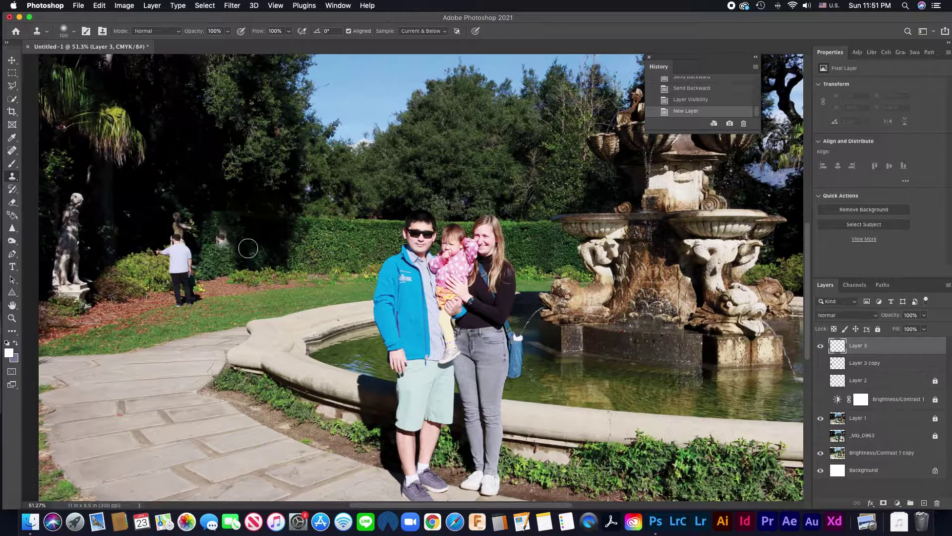
key(super+z)
key(super+z)
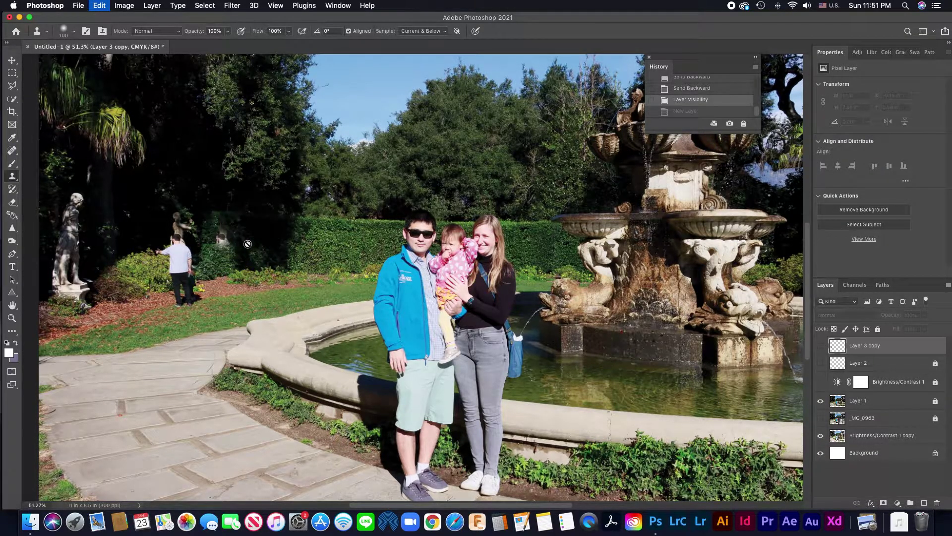
key(super+z)
key(shift+super+z)
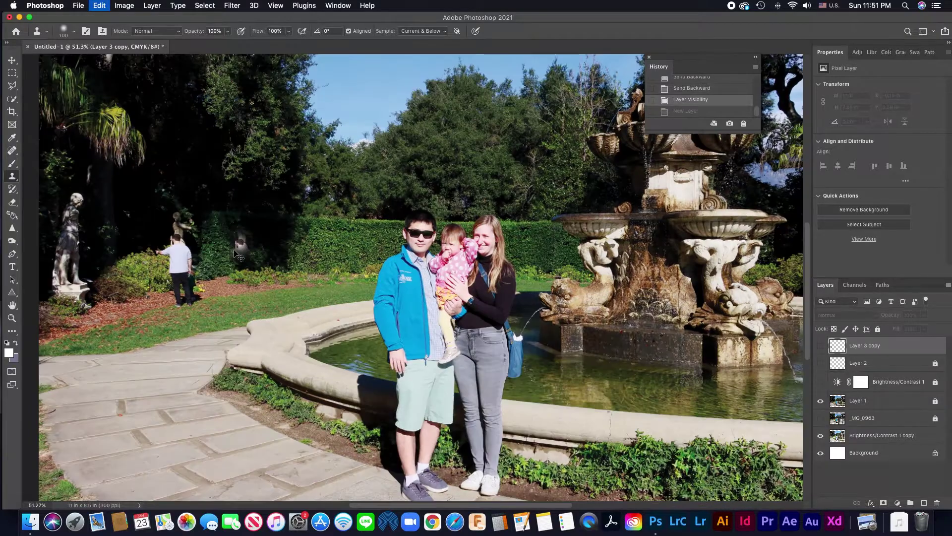
key(shift+super+z)
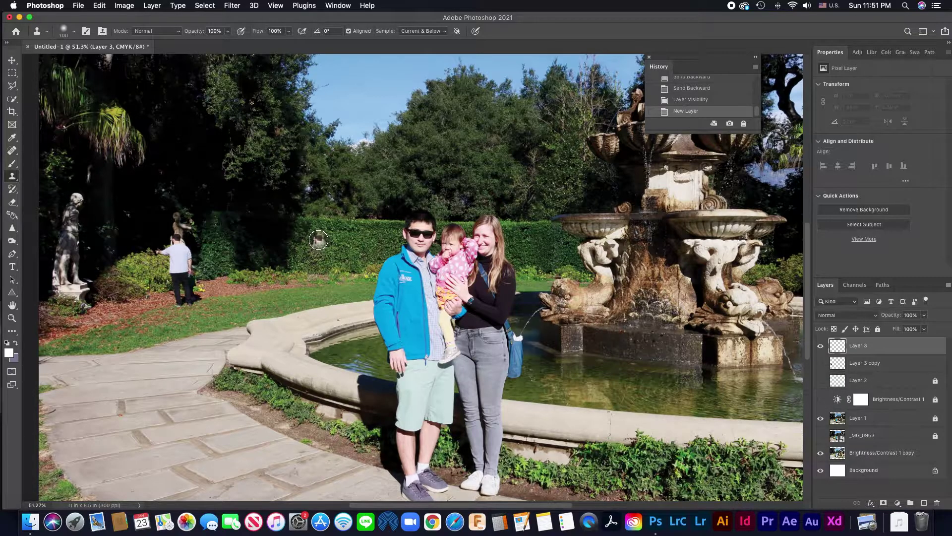
drag(319, 251, 325, 286)
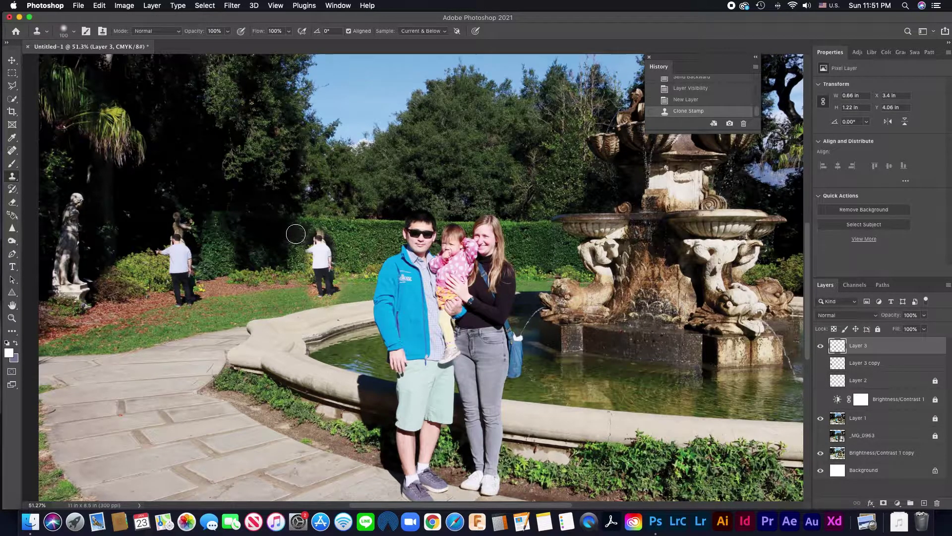
Erase the surplus background on the left of the cloned man using the Eraser at 100% hardness.
key(e)
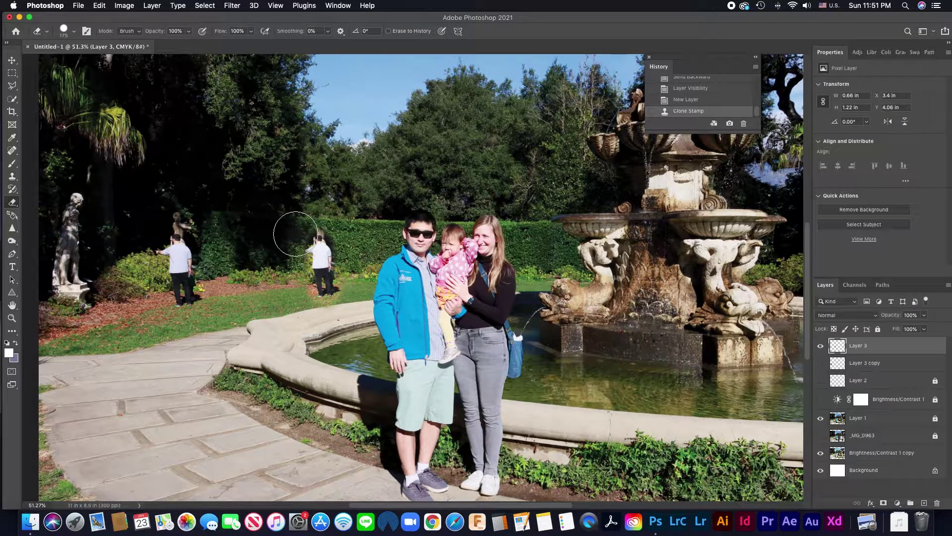
click(75, 32)
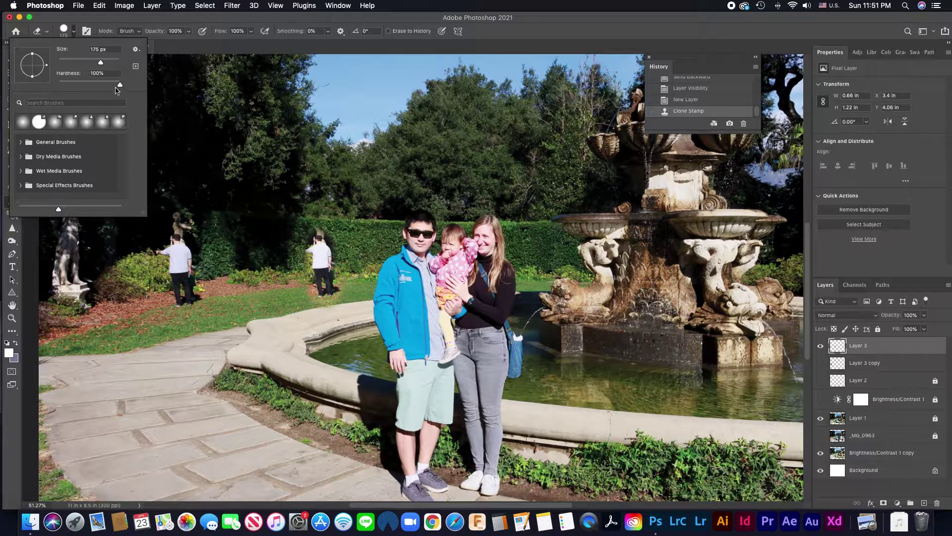
mouse_move(120, 87)
mouse_down()
mouse_move(50, 89)
mouse_move(151, 91)
mouse_move(50, 93)
mouse_move(130, 88)
mouse_up()
click(74, 31)
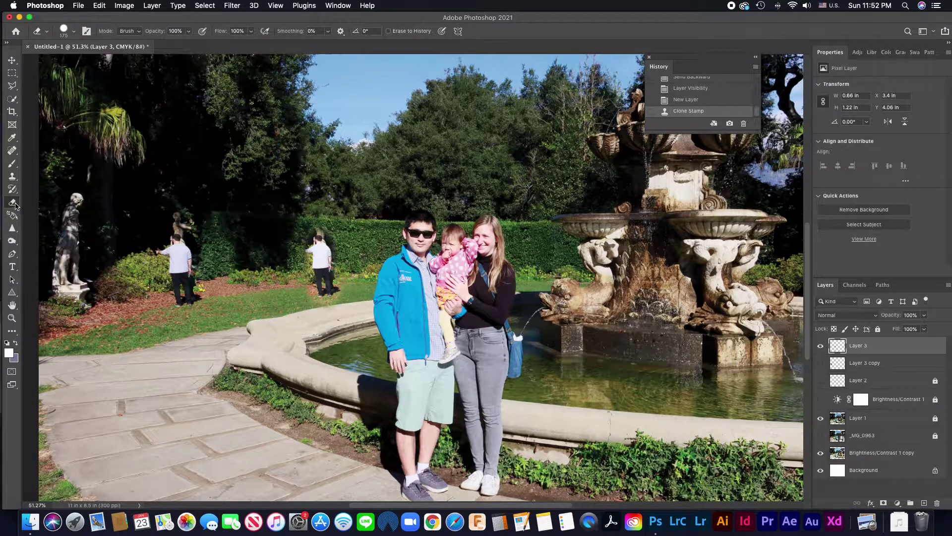
click(15, 163)
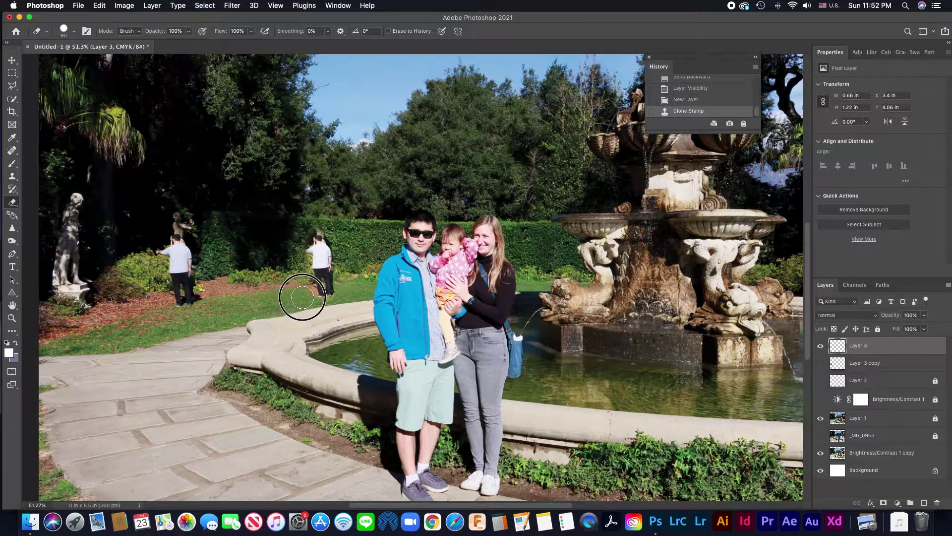
drag(304, 286, 300, 262)
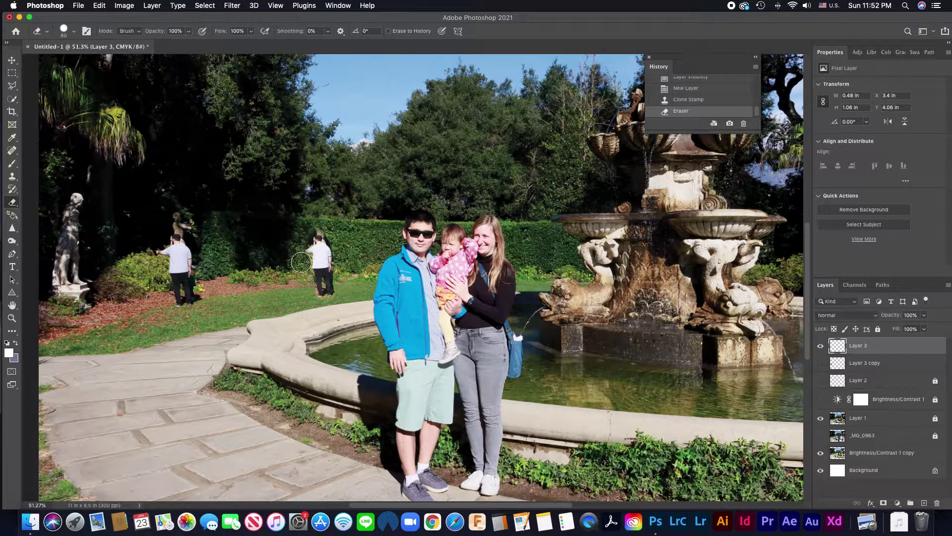
Reduce the Eraser to 50 px and clean up the remaining edges around the cloned man.
key(bracketleft)
key(bracketleft)
key(bracketleft)
mouse_move(305, 261)
mouse_down()
mouse_move(321, 302)
mouse_move(309, 296)
mouse_move(305, 259)
mouse_move(332, 303)
mouse_up()
key(super+z)
key(super+z)
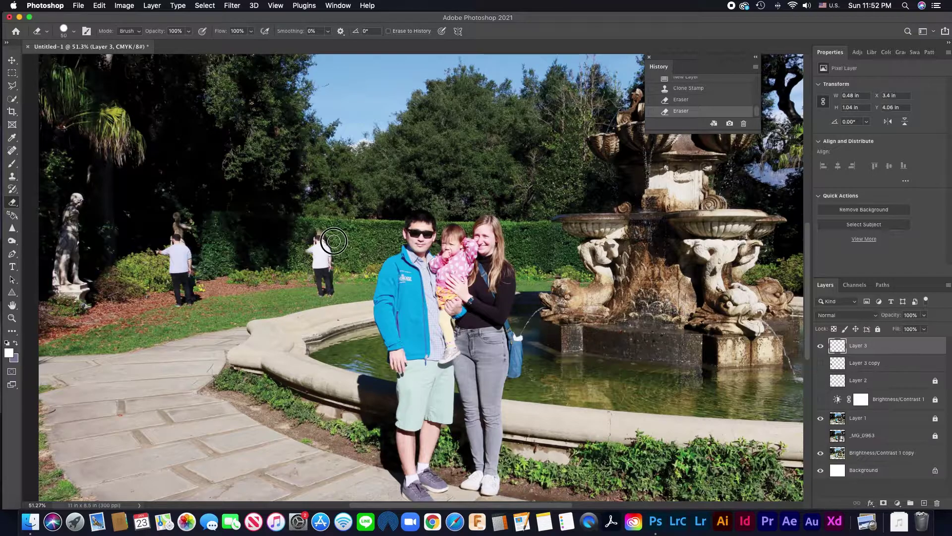
drag(307, 233, 300, 242)
drag(346, 279, 344, 287)
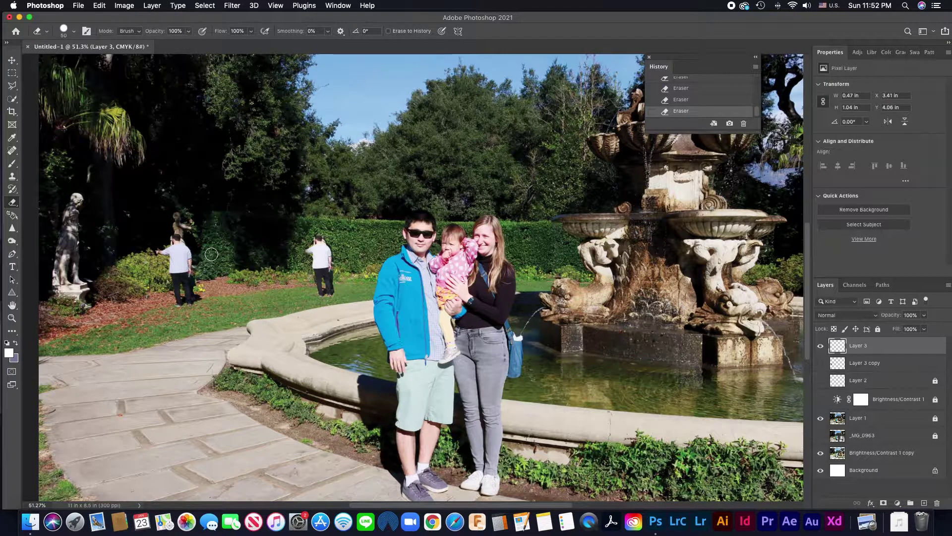
Unlock Layer 1 and duplicate it directly above the original.
click(883, 421)
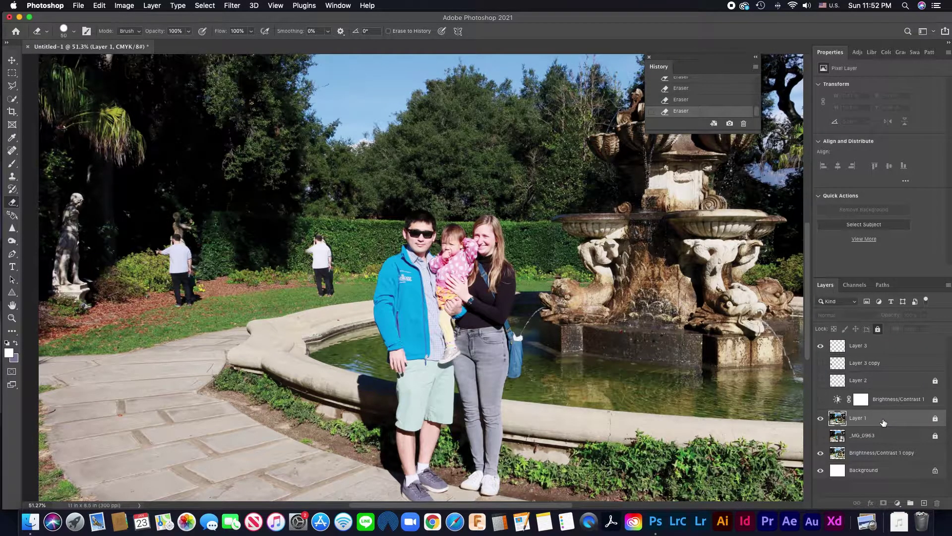
click(878, 329)
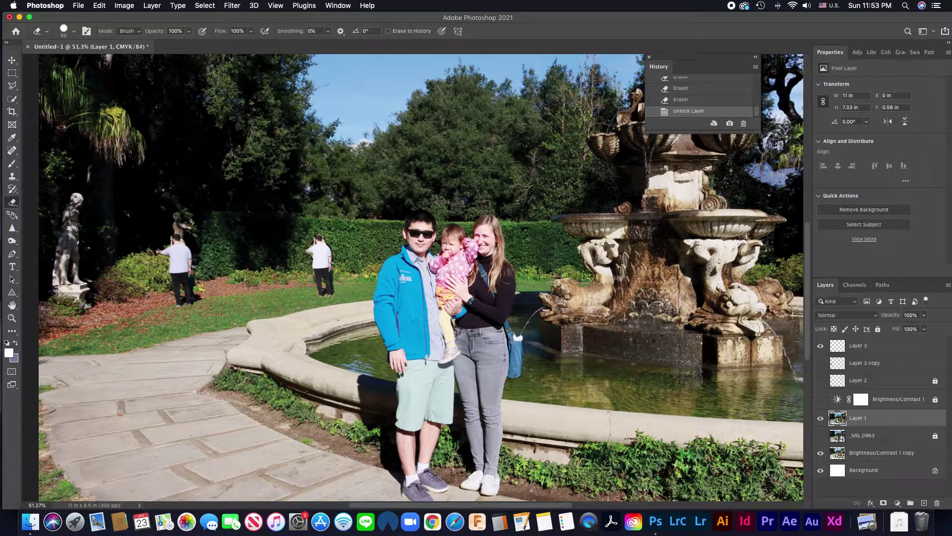
drag(868, 419, 869, 415)
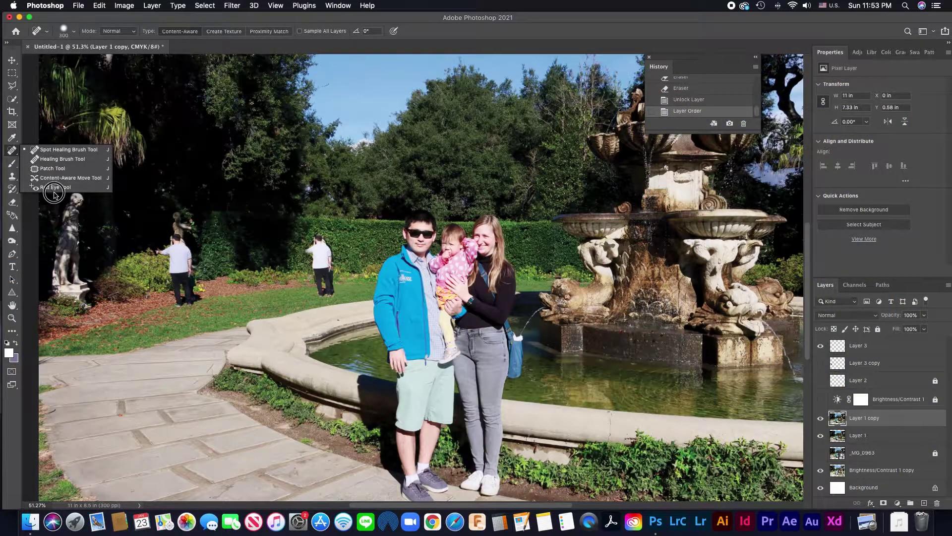
Remove the original man by the bush on Layer 1 copy with the Spot Healing Brush and patch the spot with Clone Stamp foliage.
click(52, 154)
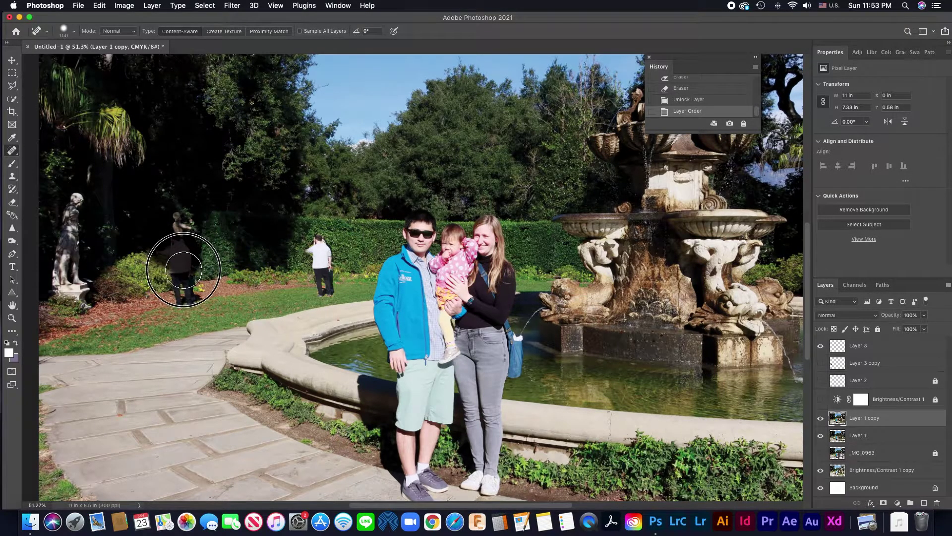
mouse_move(181, 293)
mouse_down()
mouse_move(180, 277)
mouse_move(170, 279)
mouse_up()
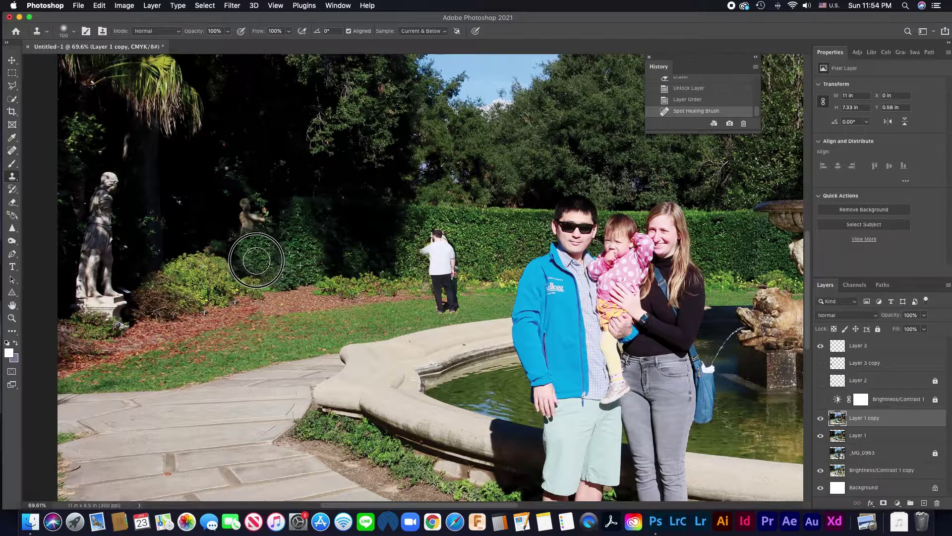
drag(262, 269, 261, 258)
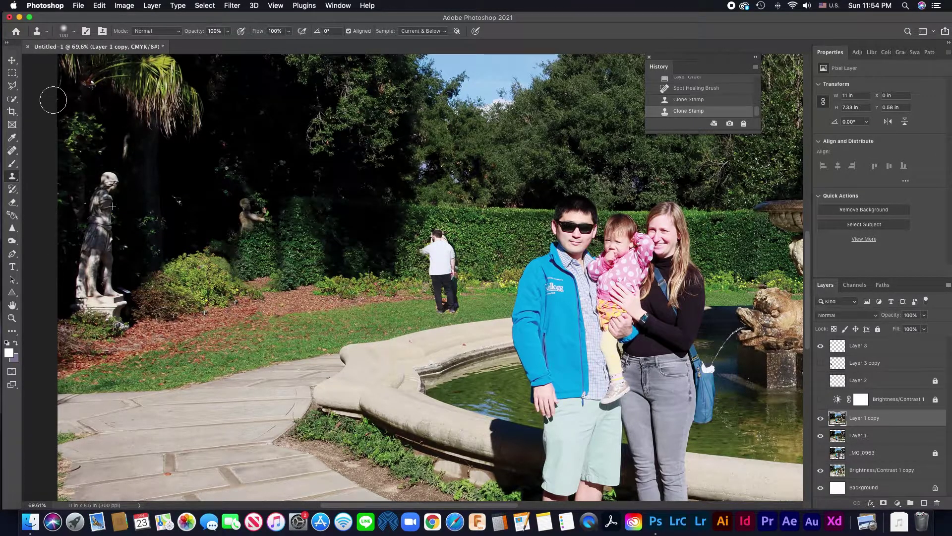
click(12, 60)
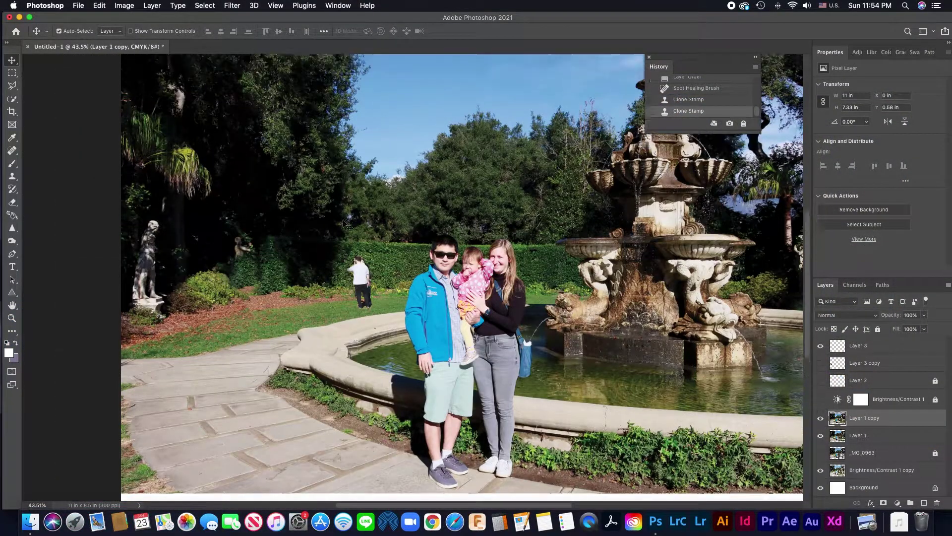
scroll(343, 224, up, 2)
scroll(343, 225, right, 3)
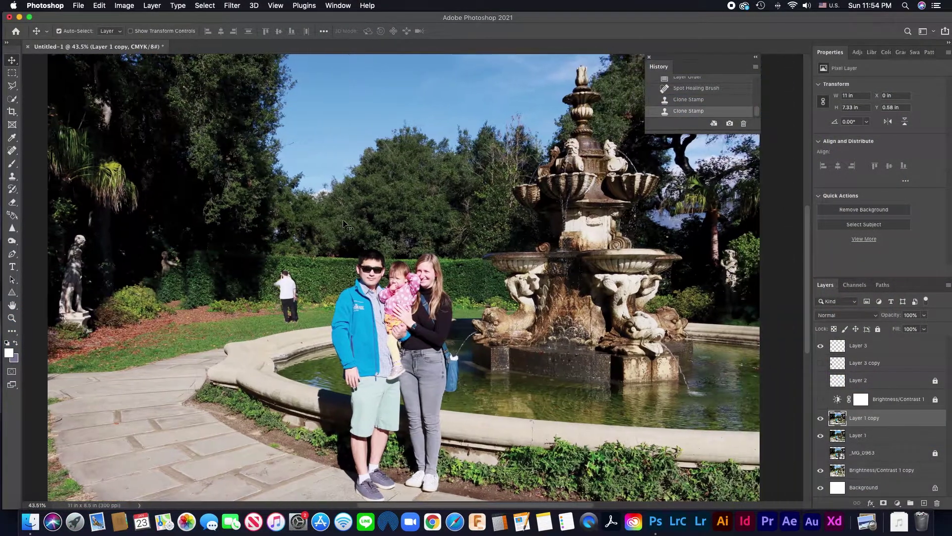
scroll(343, 224, left, 3)
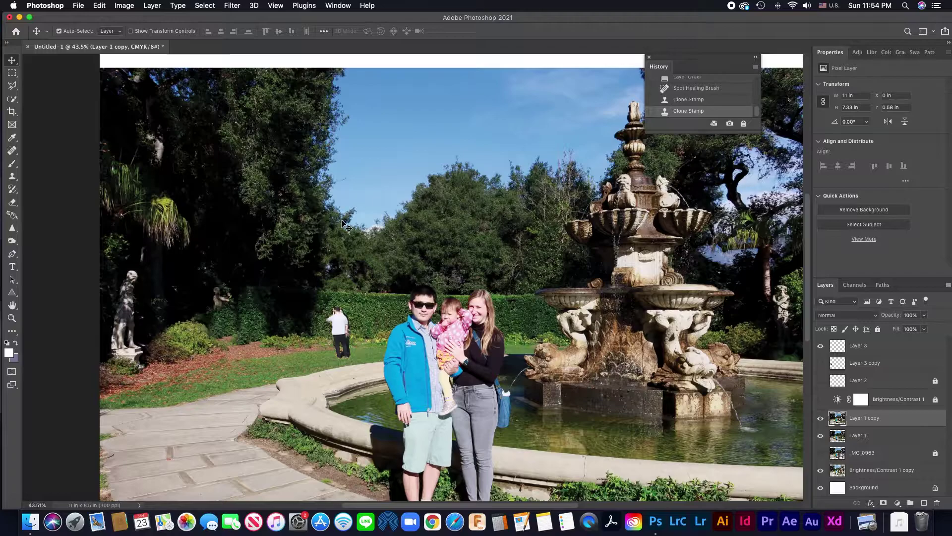
click(12, 87)
click(12, 87)
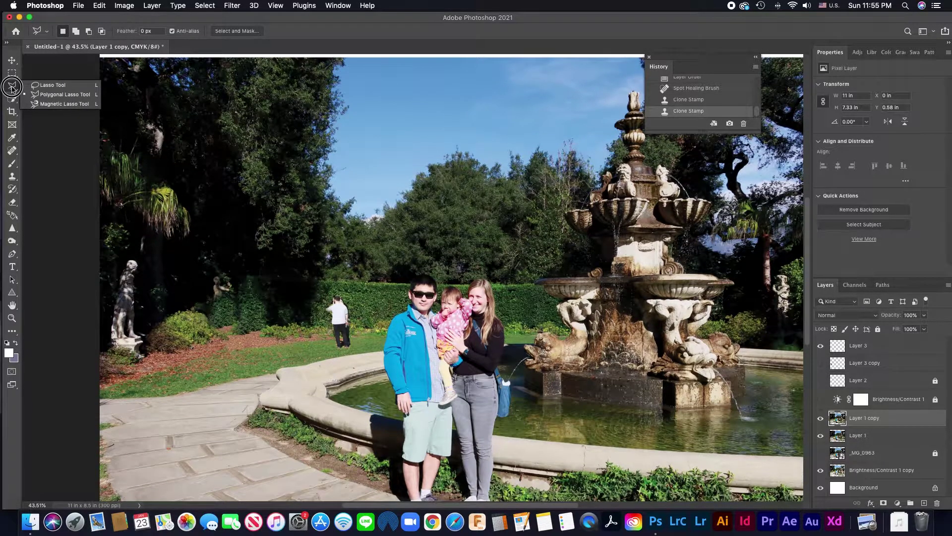
click(47, 104)
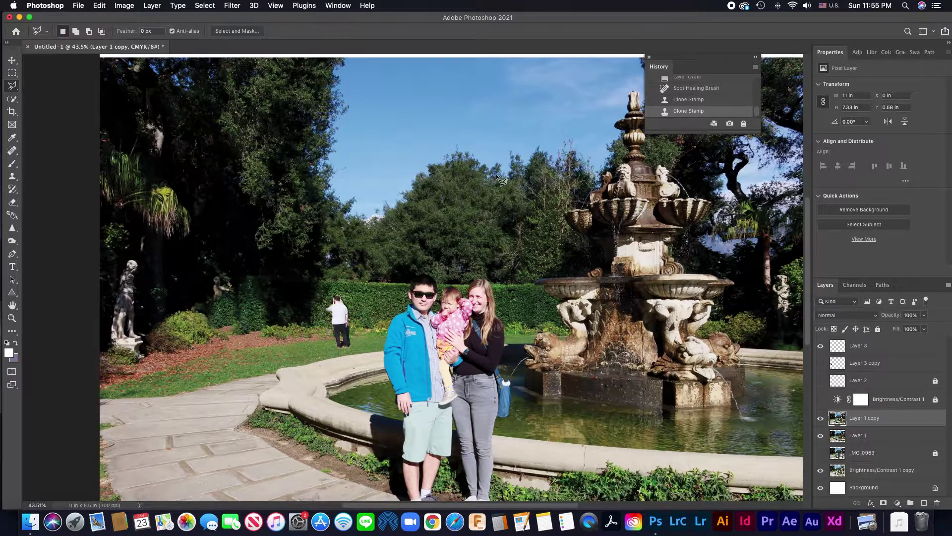
scroll(496, 174, right, 3)
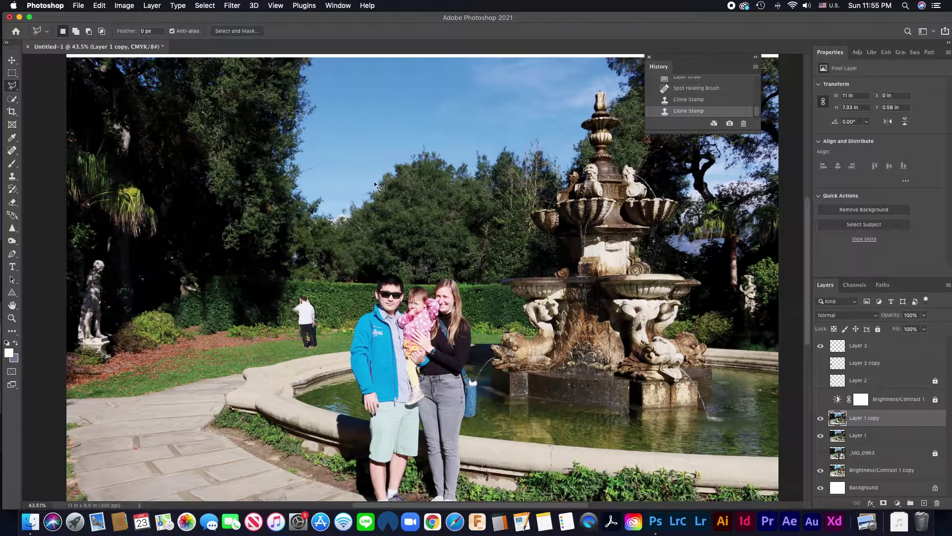
Select the sky on Layer 1 copy with the Quick Selection tool, using a brush enlarged to 400 px.
key(w)
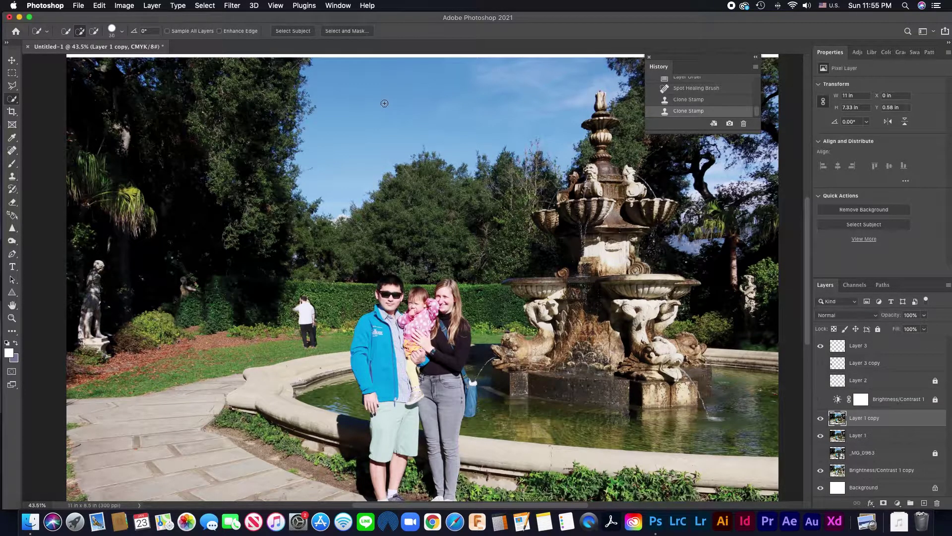
key(bracketright)
key(bracketright)
key(bracketright)
key(bracketright)
key(bracketright)
key(bracketright)
key(bracketright)
key(bracketright)
key(bracketright)
key(bracketright)
key(bracketright)
key(bracketright)
click(416, 95)
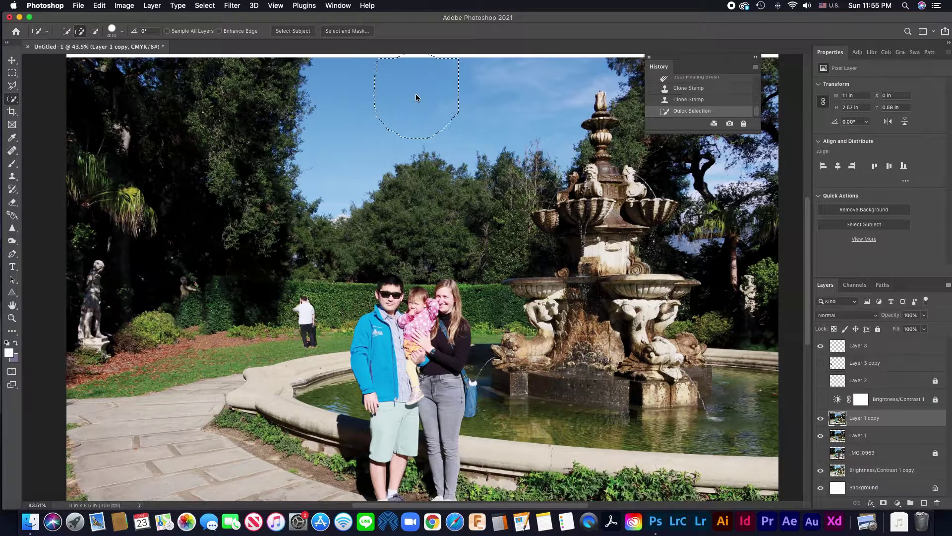
drag(330, 140, 287, 144)
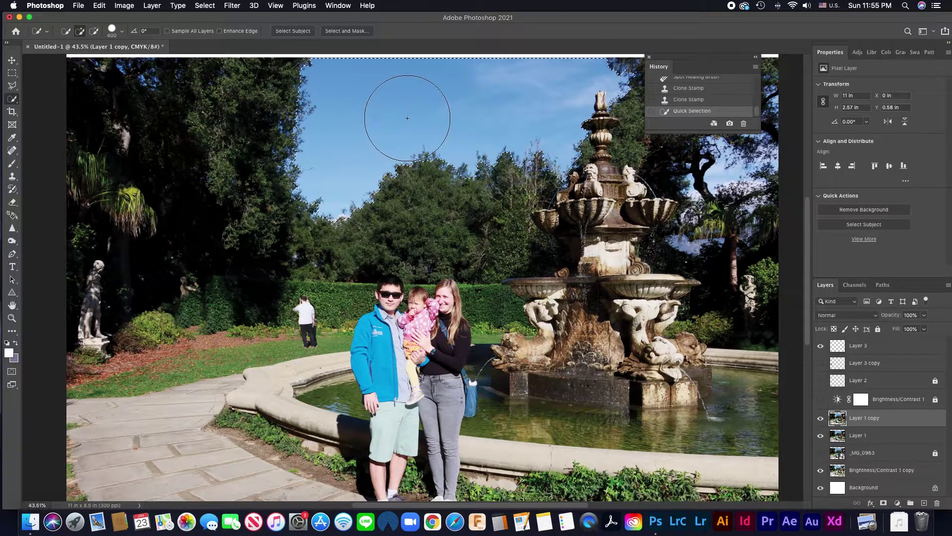
Add the dark trees left of the sky to the Quick Selection, and subtract their lower part around the palm.
scroll(405, 118, right, 4)
scroll(407, 118, right, 3)
scroll(408, 117, left, 6)
click(276, 119)
mouse_move(208, 114)
mouse_down()
mouse_move(217, 99)
mouse_move(141, 111)
mouse_up()
key(alt)
drag(127, 187, 129, 212)
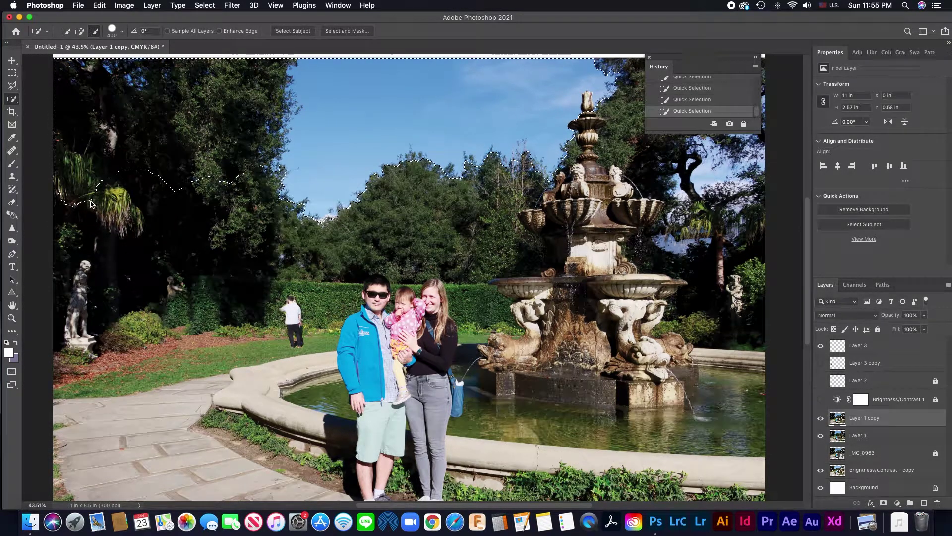
click(78, 191)
click(230, 216)
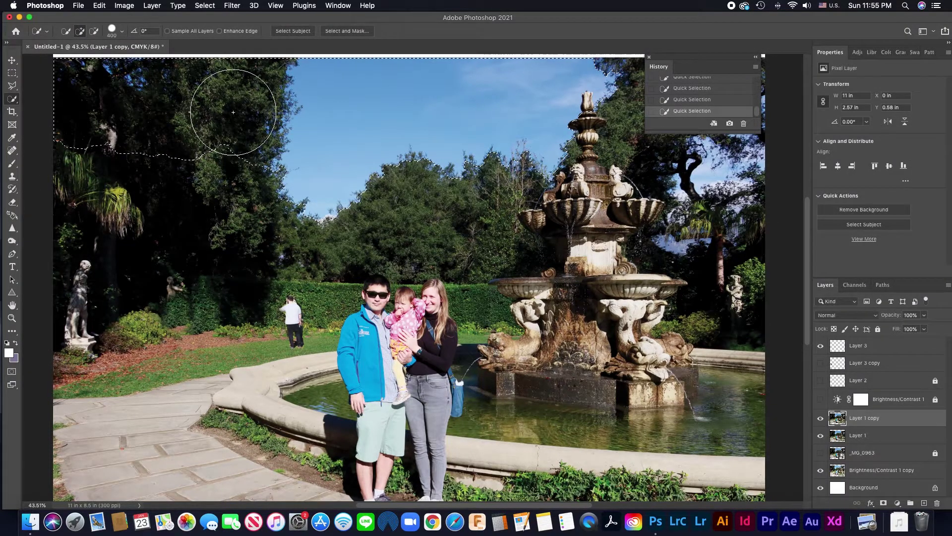
alt+click(223, 201)
Undo the last two Quick Selection changes and redo them.
key(super+z)
key(super+z)
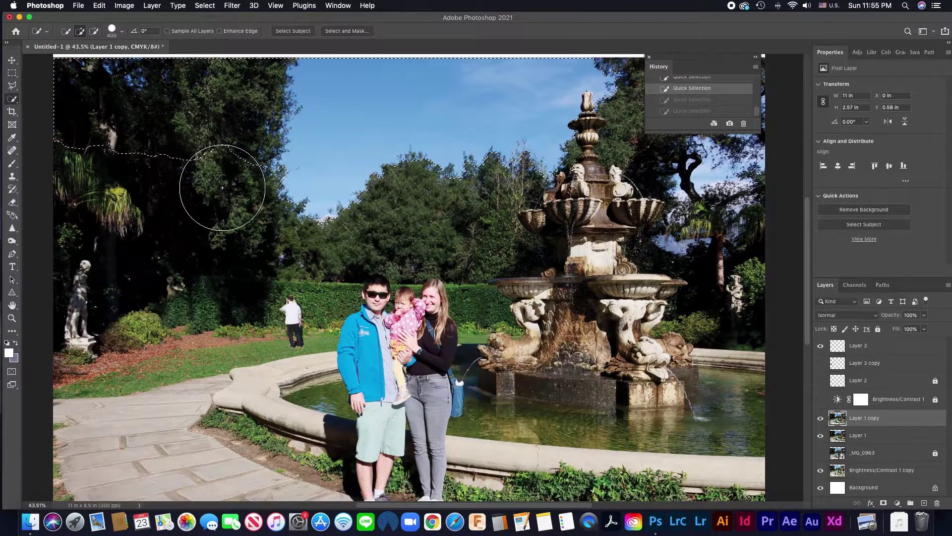
scroll(223, 187, right, 5)
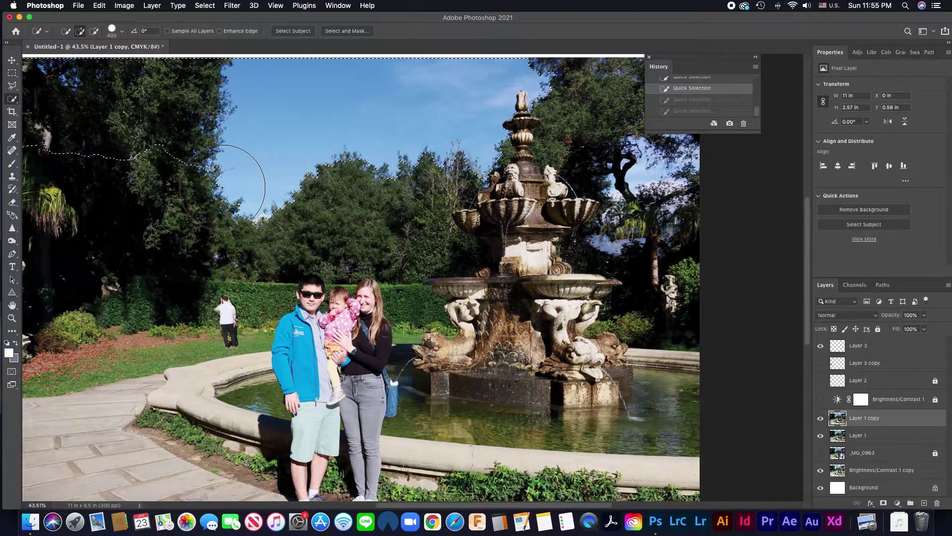
scroll(222, 187, left, 3)
scroll(222, 188, left, 1)
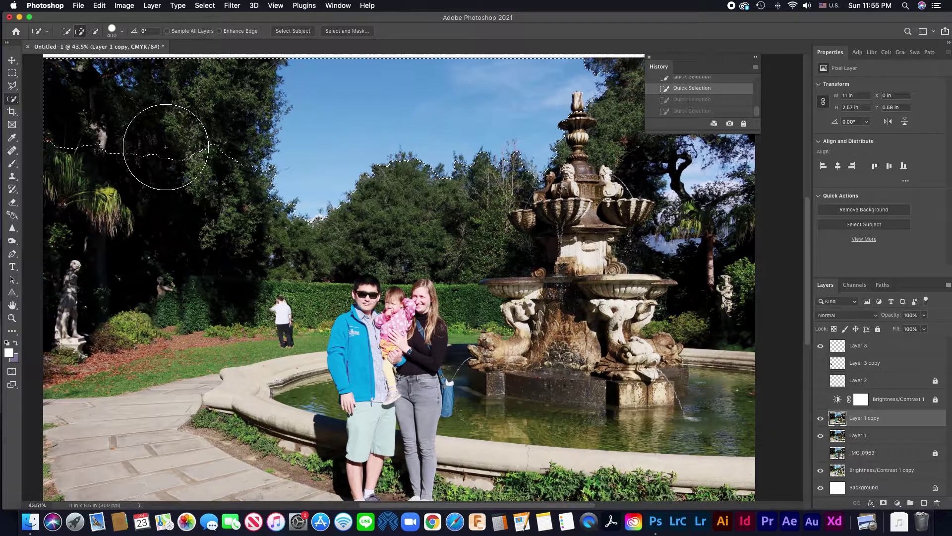
scroll(165, 144, up, 3)
scroll(166, 145, right, 2)
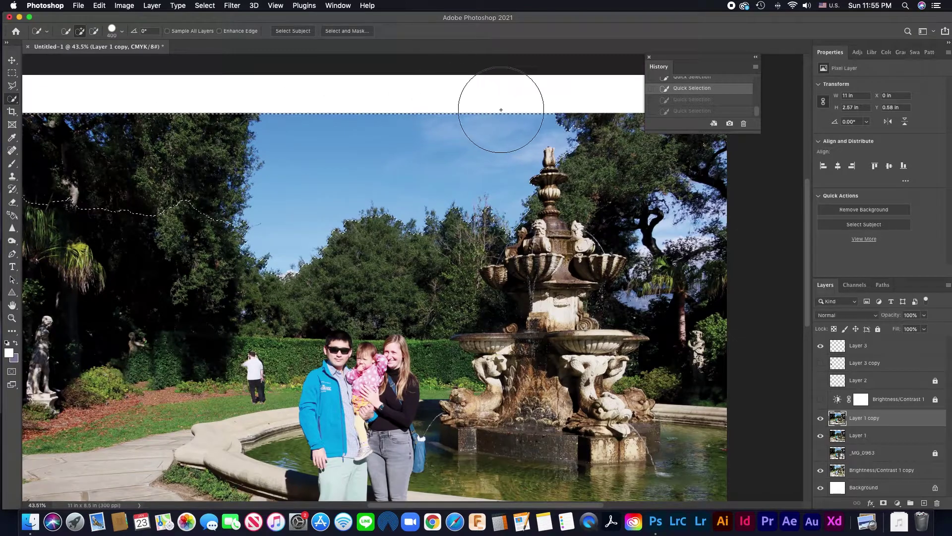
key(super+shift+z)
key(super+shift+z)
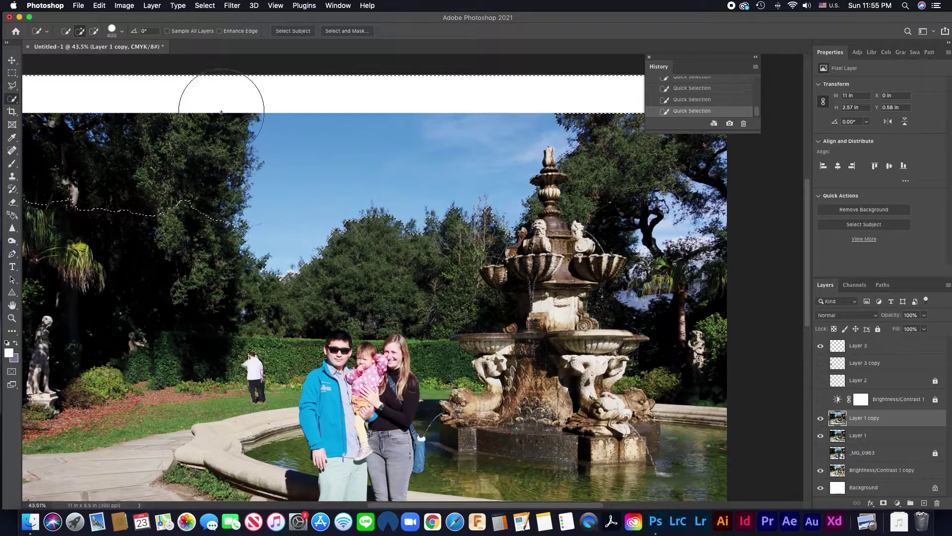
Cut the selected sky and treetops out of Layer 1 copy onto a new layer with Layer Via Cut.
scroll(204, 113, left, 3)
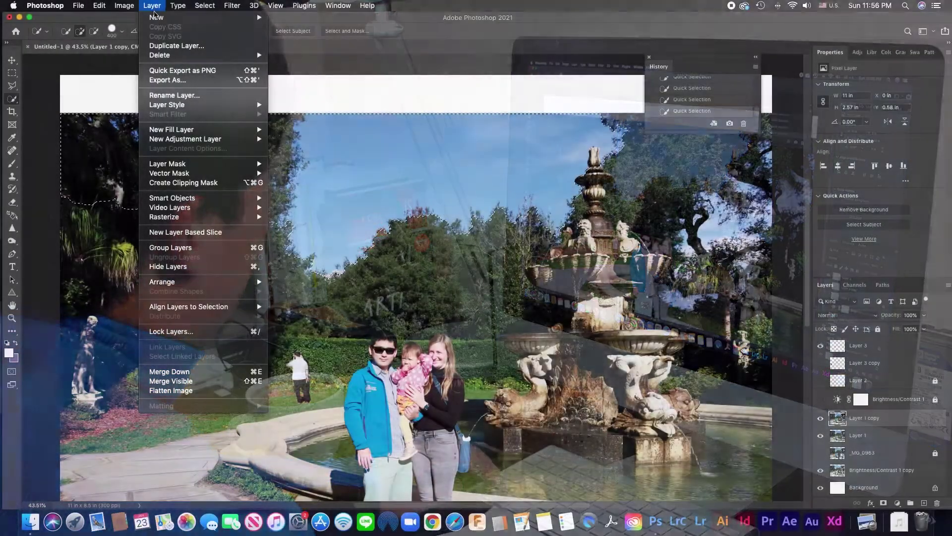
mouse_move(163, 18)
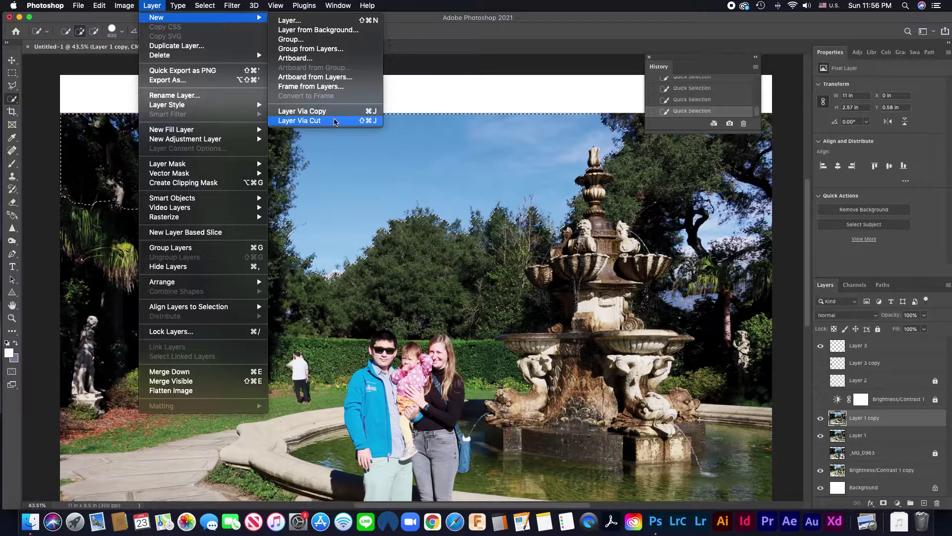
click(335, 121)
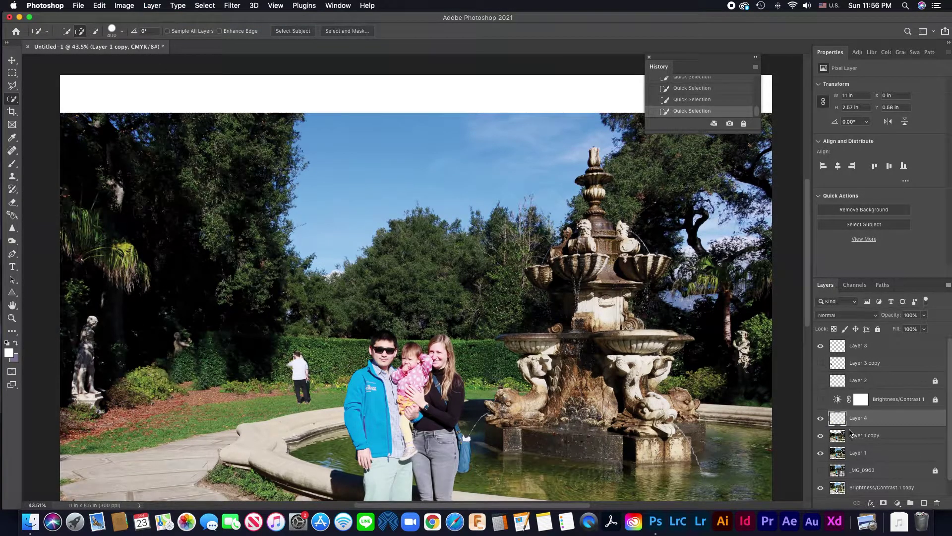
Hide Layer 1 and Brightness/Contrast 1 copy, and switch Layer 4 off and back on to check the cut-out.
click(821, 453)
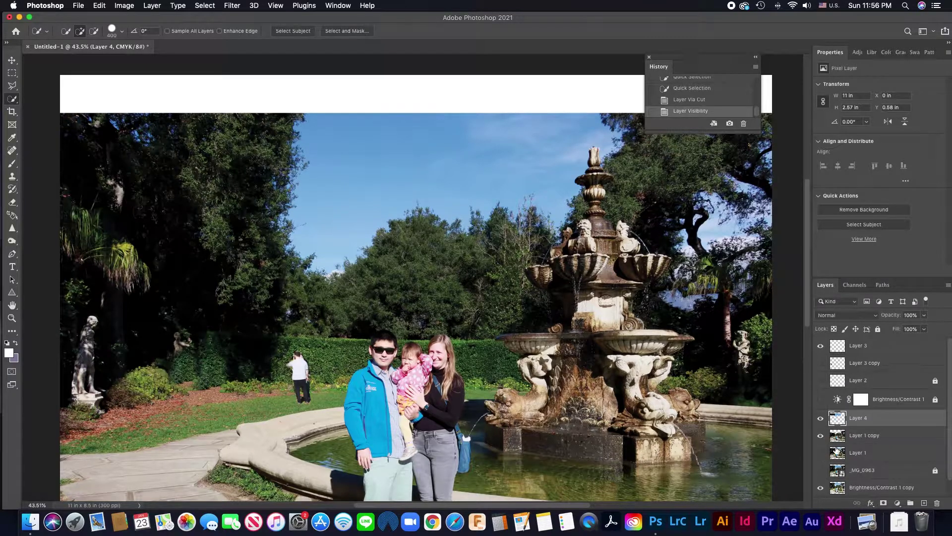
click(821, 418)
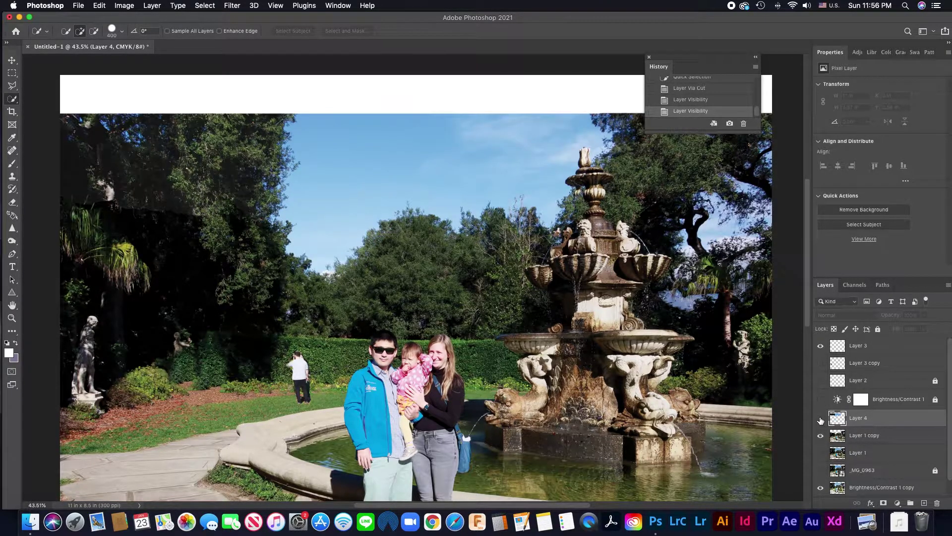
click(821, 470)
click(821, 487)
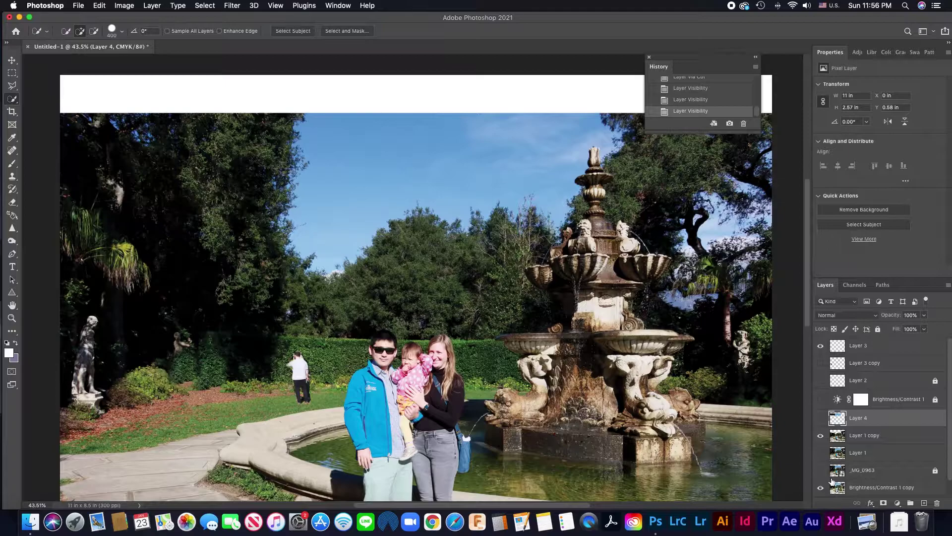
scroll(839, 479, down, 1)
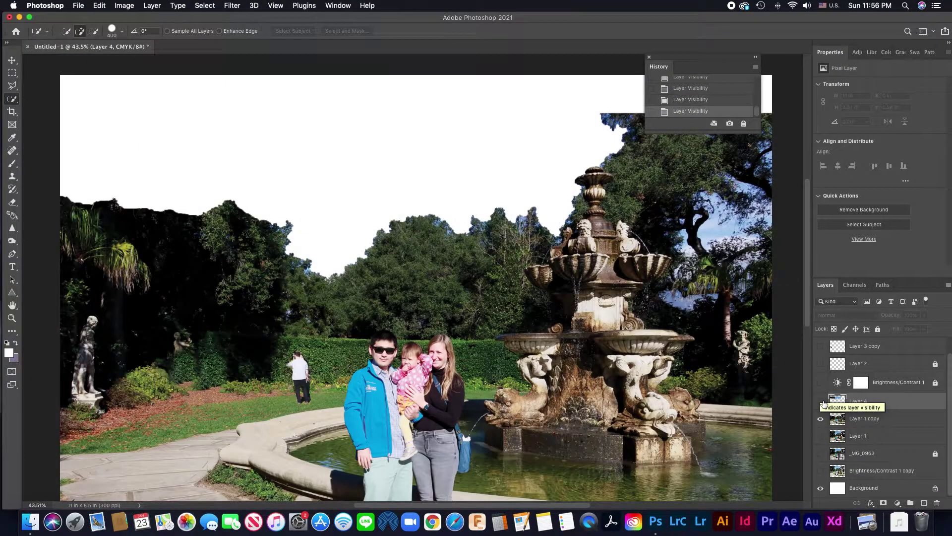
click(822, 401)
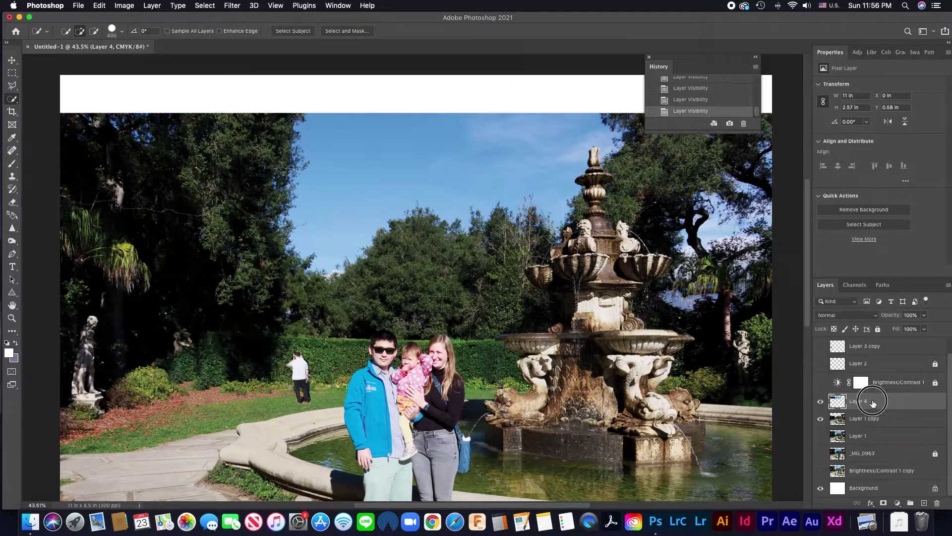
Free-transform the sky on Layer 4 to about 172% width and 154% height, positioning it over the white strip above the photo.
click(12, 60)
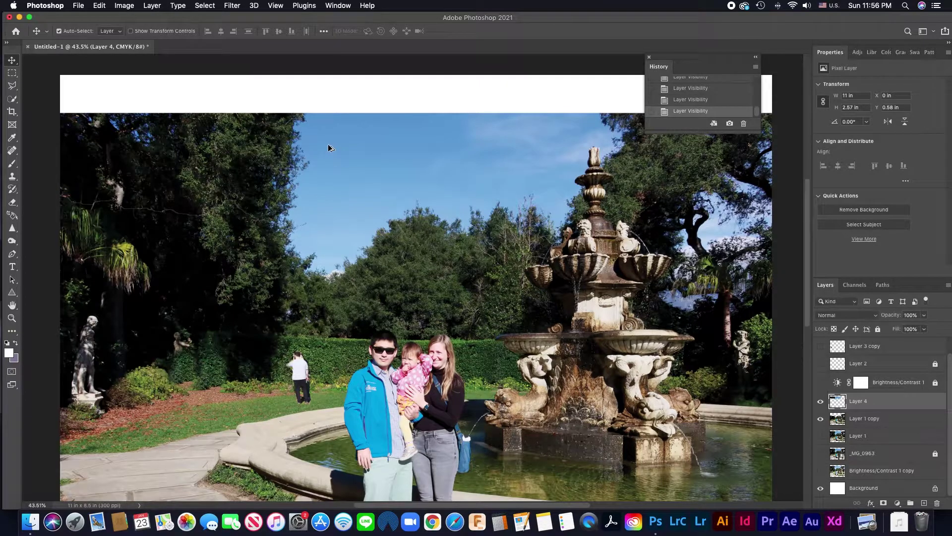
key(super+minus)
key(super+minus)
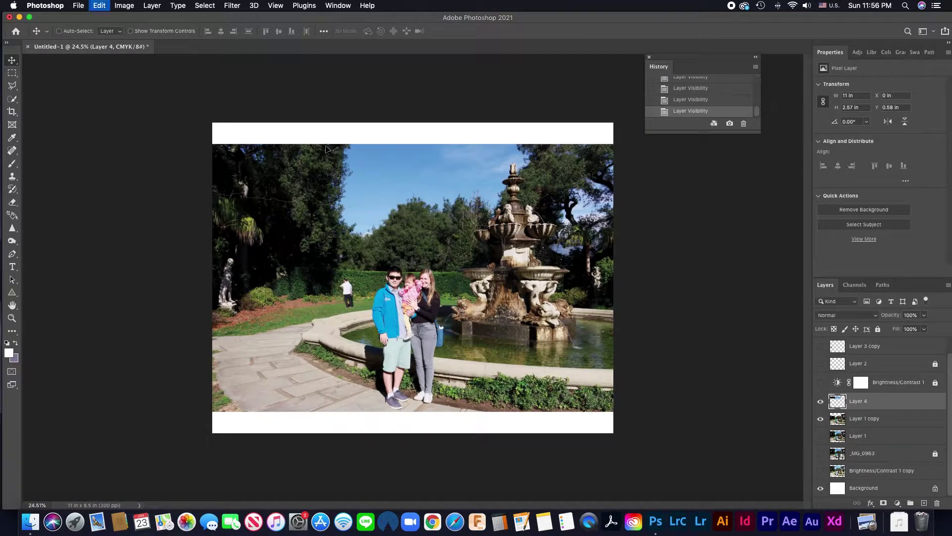
key(super+t)
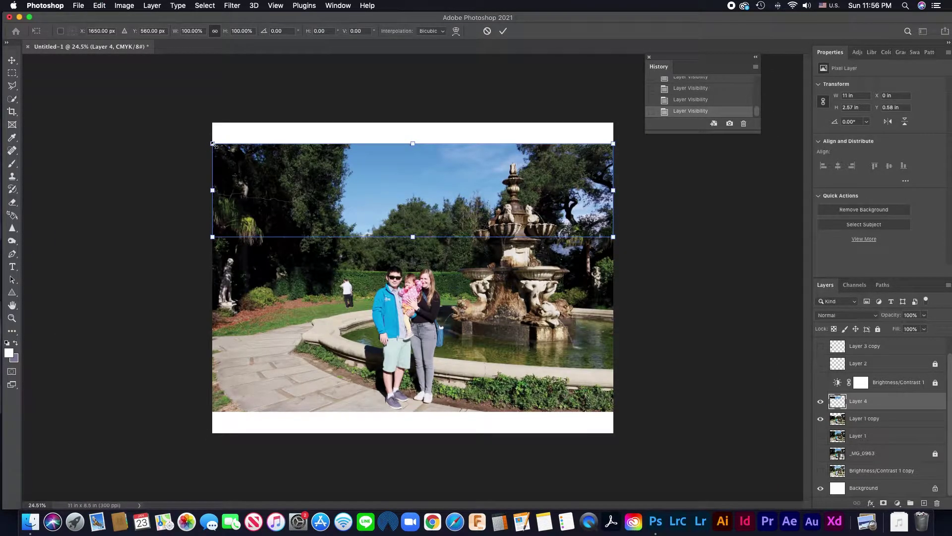
drag(212, 144, 149, 124)
drag(362, 185, 261, 173)
drag(580, 115, 742, 95)
drag(471, 165, 497, 185)
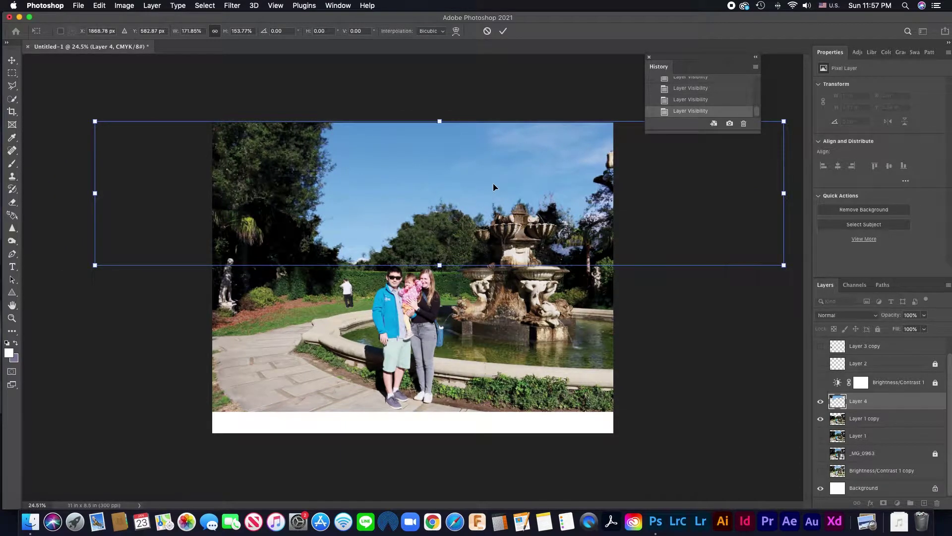
key(Return)
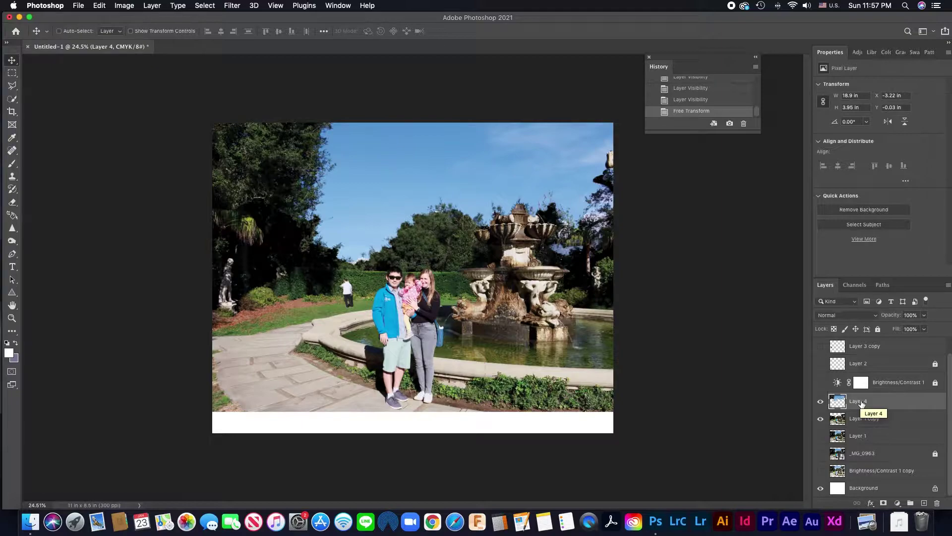
Place Layer 4 beneath Layer 1 copy and reposition the enlarged sky lower on the page.
drag(861, 403, 860, 425)
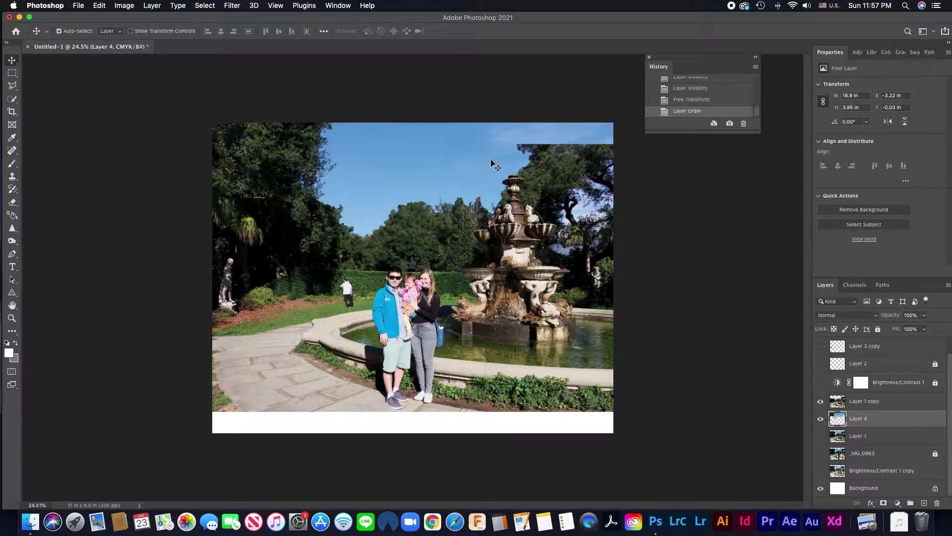
drag(448, 152, 447, 175)
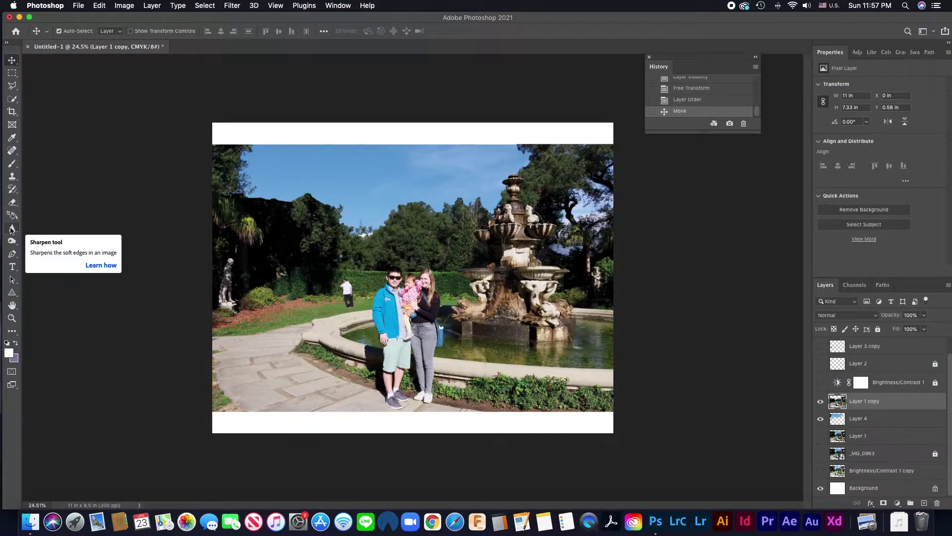
Blur the white statue beside the palm on Layer 1 copy using the Blur tool at 250 px and 50% strength.
click(11, 230)
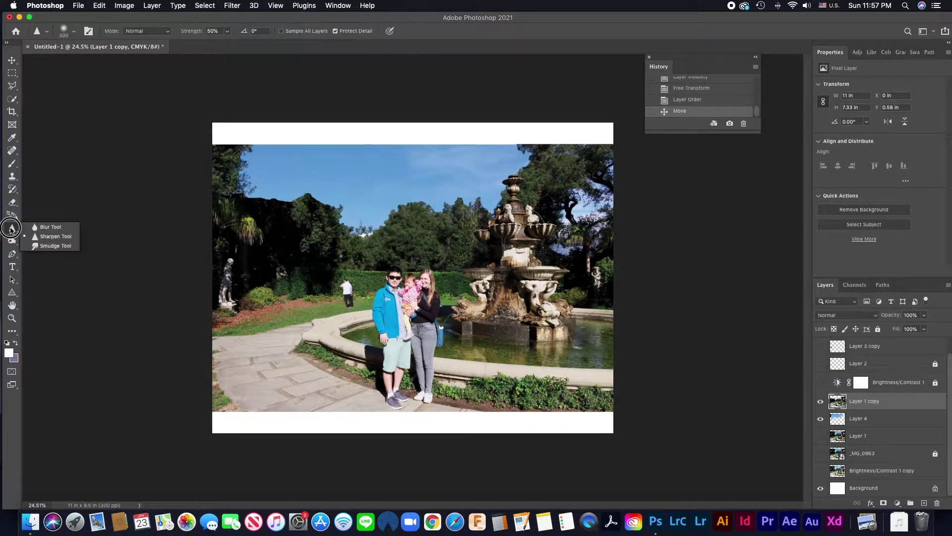
click(45, 227)
scroll(318, 236, up, 2)
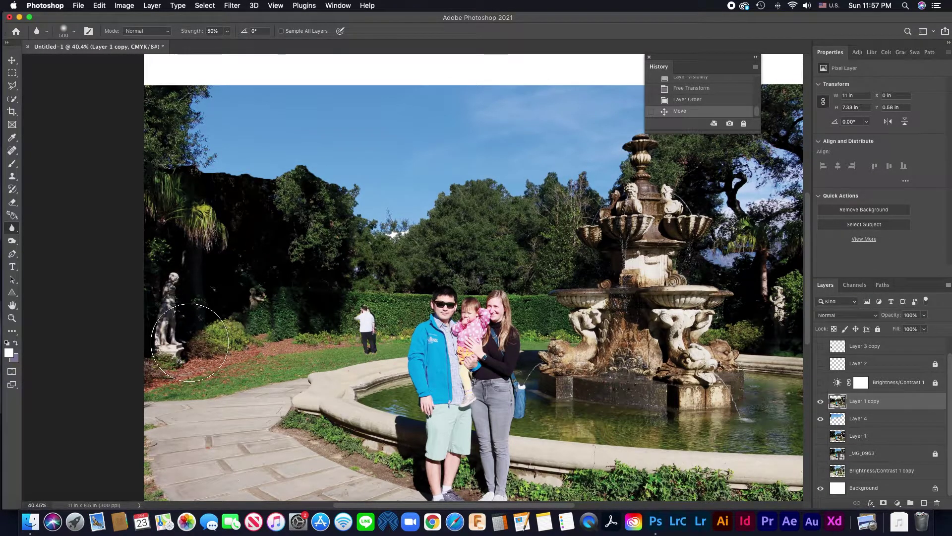
key(bracketleft)
key(bracketleft)
key(bracketleft)
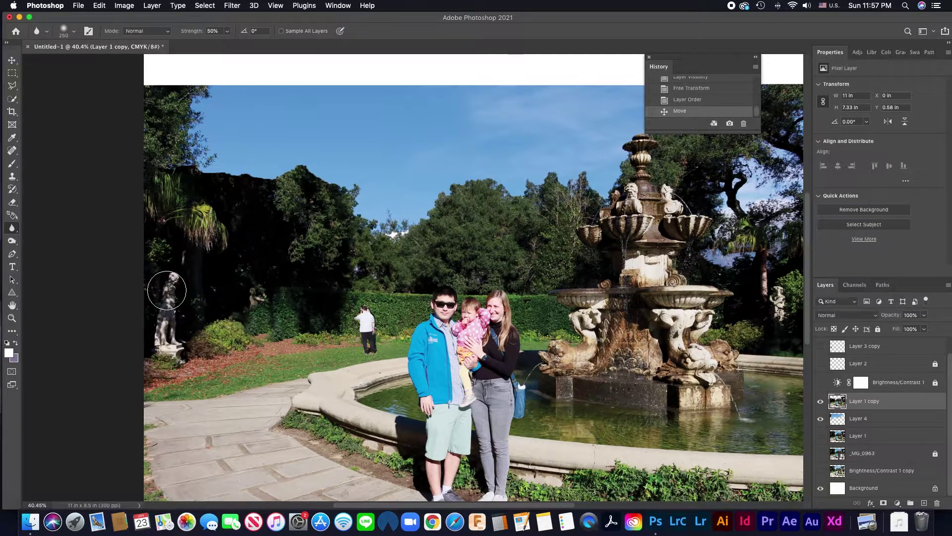
scroll(167, 288, up, 5)
mouse_move(170, 283)
mouse_down()
mouse_move(202, 314)
mouse_move(163, 394)
mouse_move(180, 399)
mouse_move(172, 279)
mouse_up()
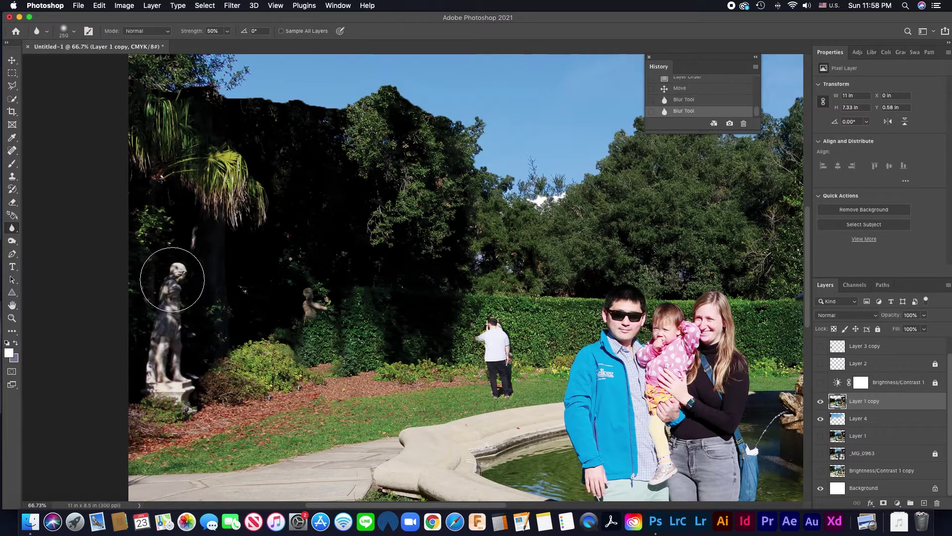
Raise the Blur tool's strength to 100%.
click(228, 33)
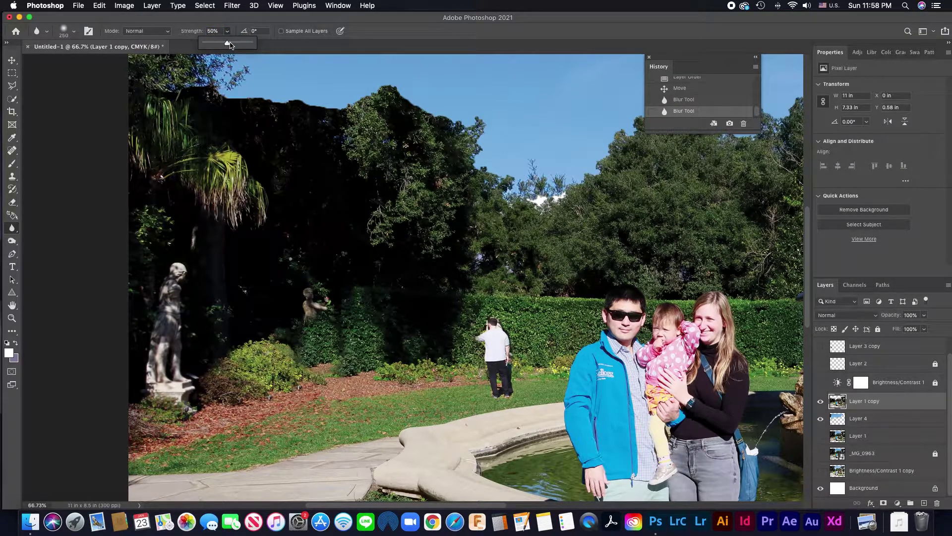
drag(245, 44, 261, 45)
drag(272, 46, 194, 50)
drag(192, 52, 267, 49)
Switch to the Sharpen tool and set its strength to 100%.
drag(13, 230, 45, 237)
click(227, 31)
drag(256, 44, 229, 44)
drag(228, 44, 248, 41)
click(227, 31)
click(227, 31)
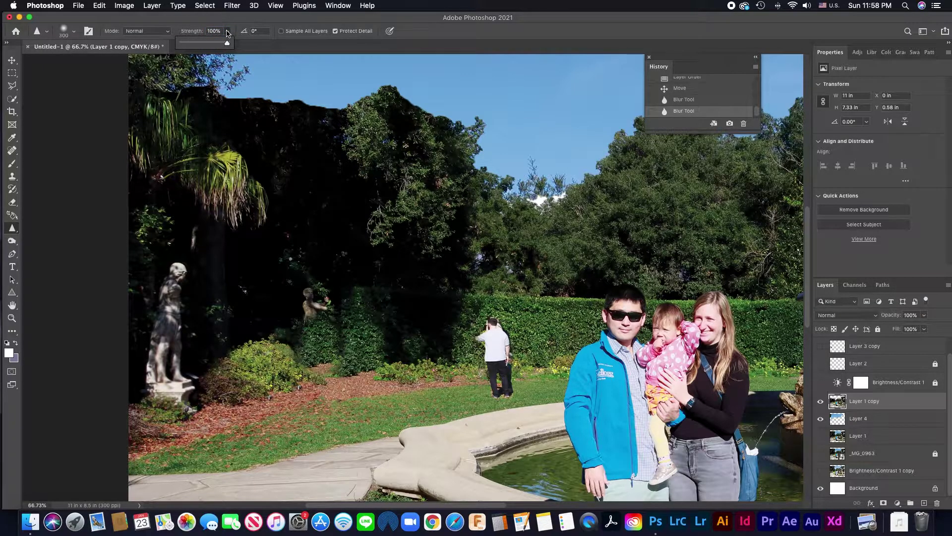
click(227, 33)
scroll(61, 166, up, 1)
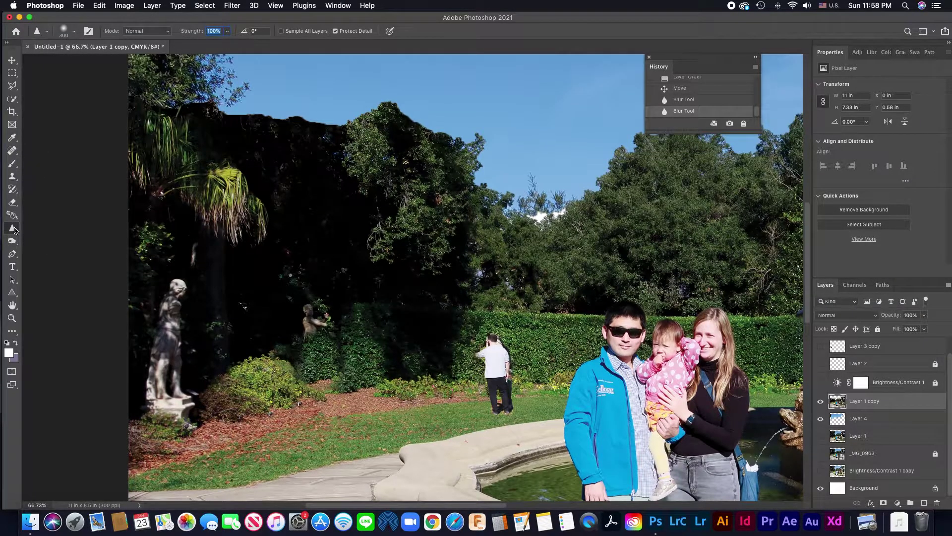
Blur the white statue beside the palm again with the Blur tool at 250 px and 100% strength.
drag(14, 229, 39, 232)
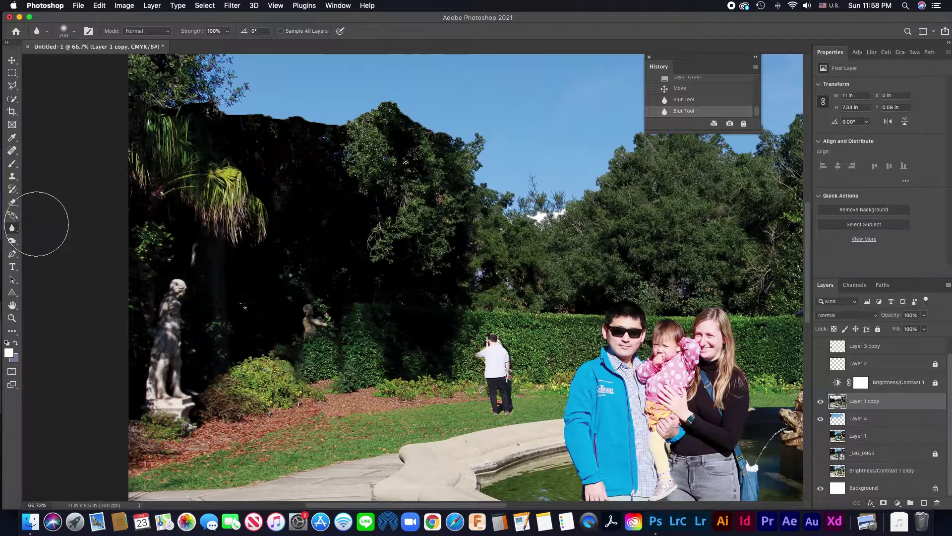
mouse_move(161, 305)
mouse_down()
mouse_move(153, 298)
mouse_move(153, 361)
mouse_move(185, 424)
mouse_move(191, 406)
mouse_move(161, 315)
mouse_move(173, 280)
mouse_move(157, 297)
mouse_up()
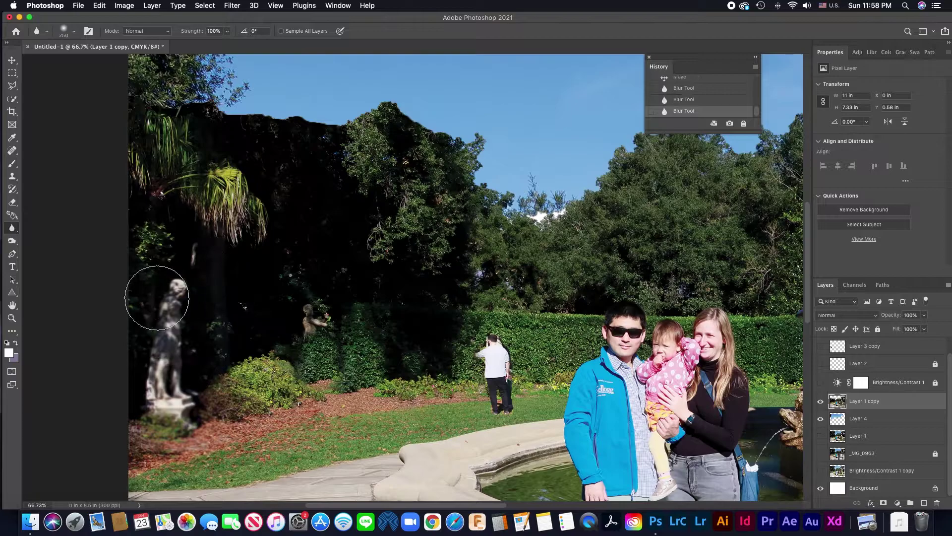
Sharpen the foliage of the central tree on Layer 1 copy with the Sharpen tool at 300 px and 100% strength.
click(13, 229)
drag(9, 230, 50, 237)
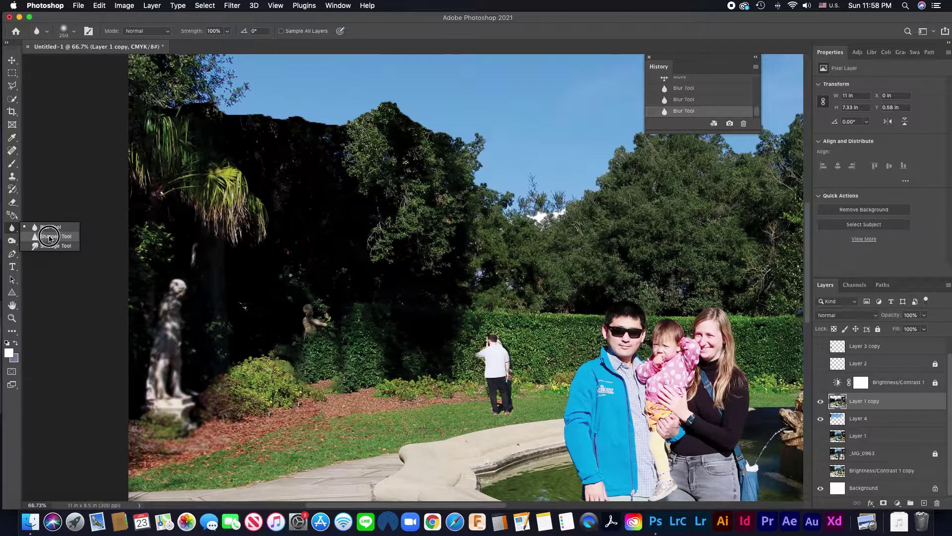
drag(50, 239, 50, 237)
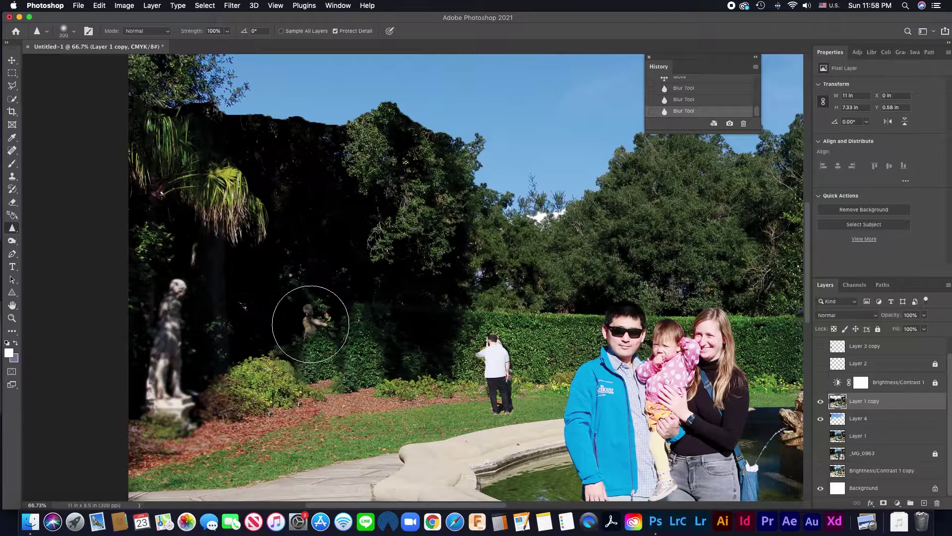
scroll(266, 286, right, 3)
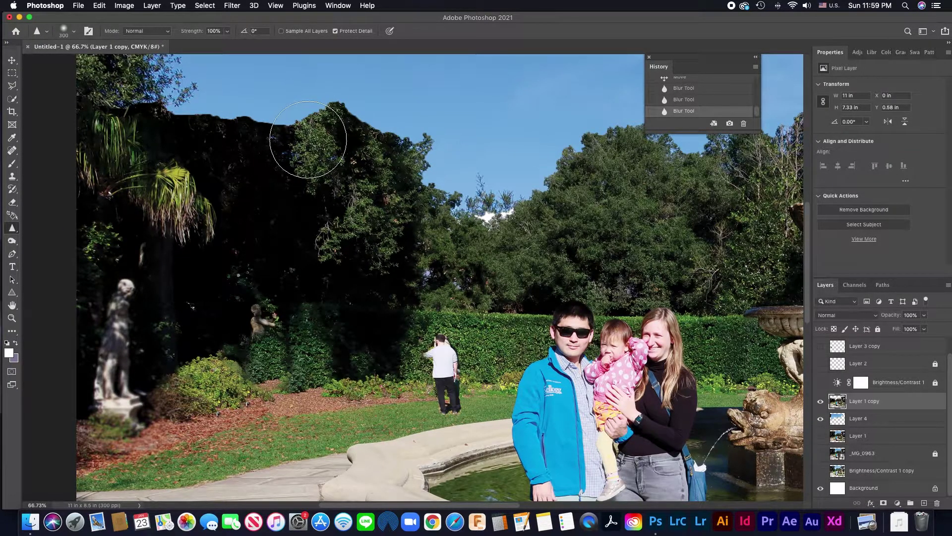
click(227, 31)
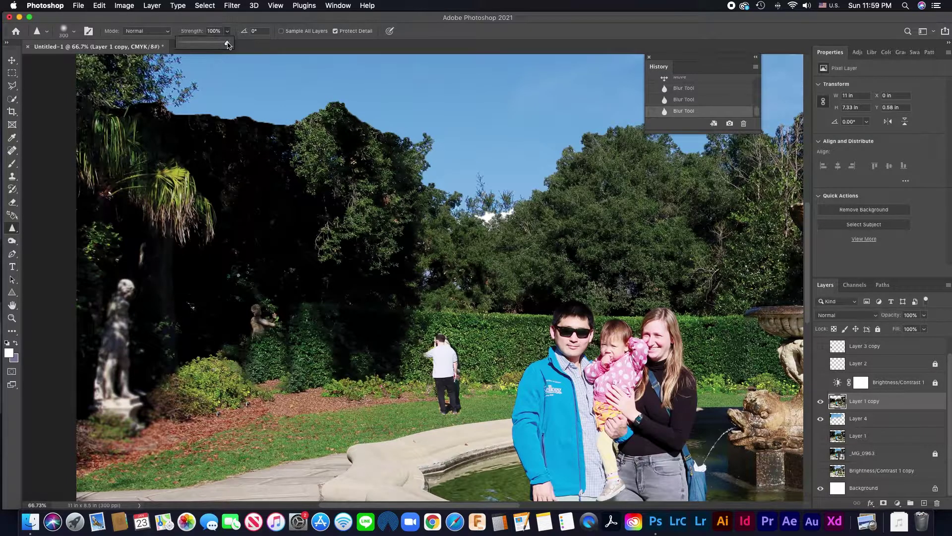
drag(209, 45, 236, 46)
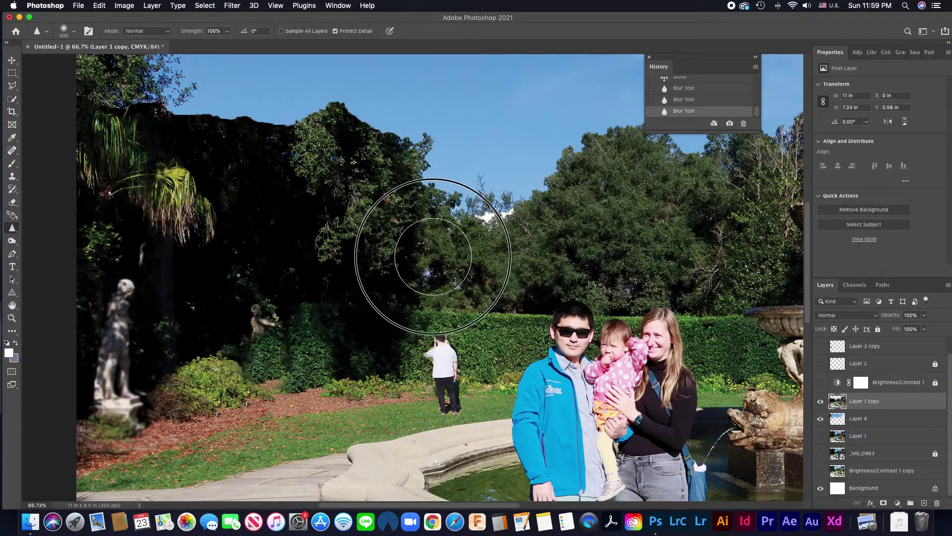
mouse_move(353, 254)
mouse_down()
mouse_move(294, 180)
mouse_move(304, 135)
mouse_move(251, 200)
mouse_move(251, 186)
mouse_move(363, 201)
mouse_up()
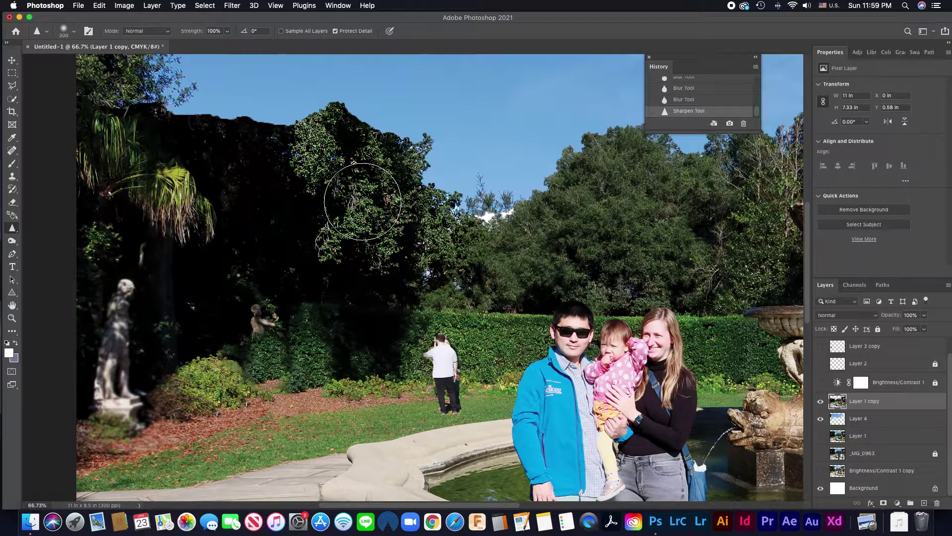
Darken parts of the palm fronds with the Burn tool at 80 px, Midtones range and 50% exposure.
click(11, 230)
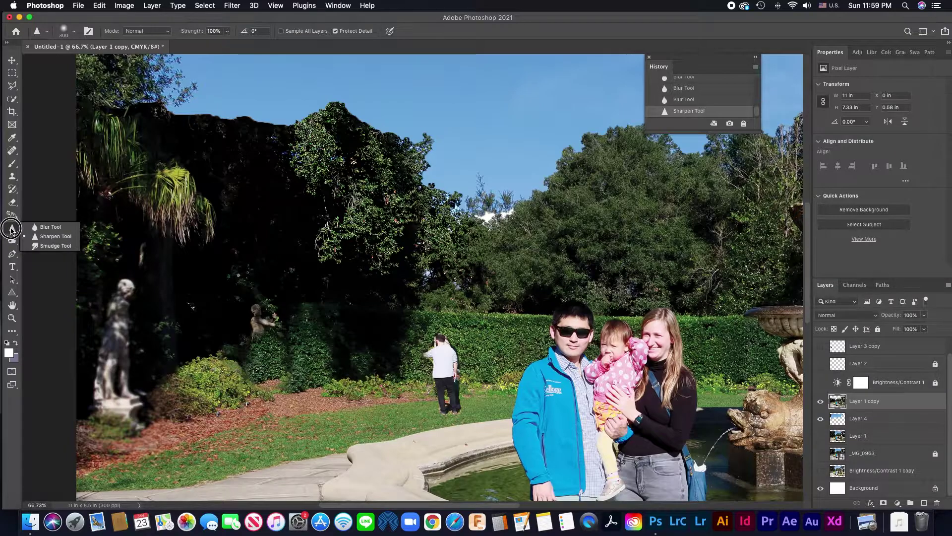
click(13, 242)
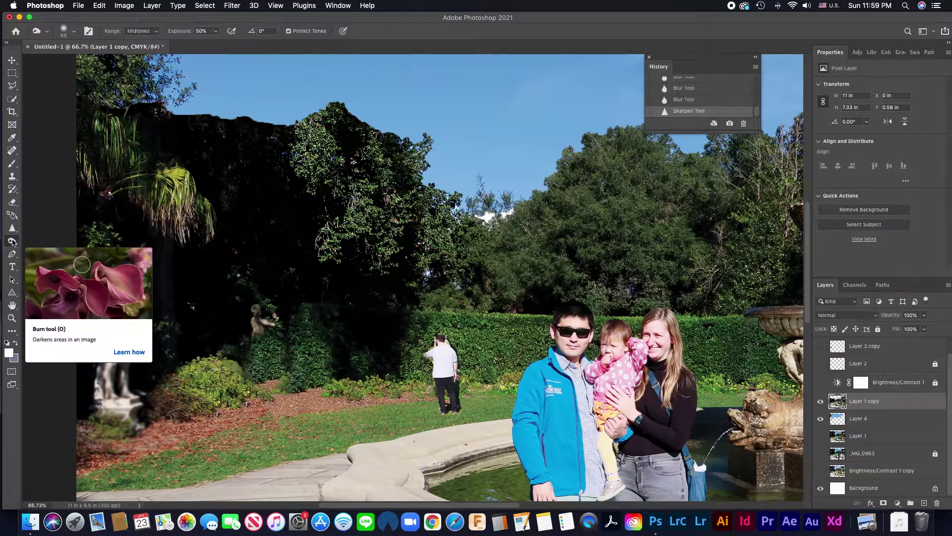
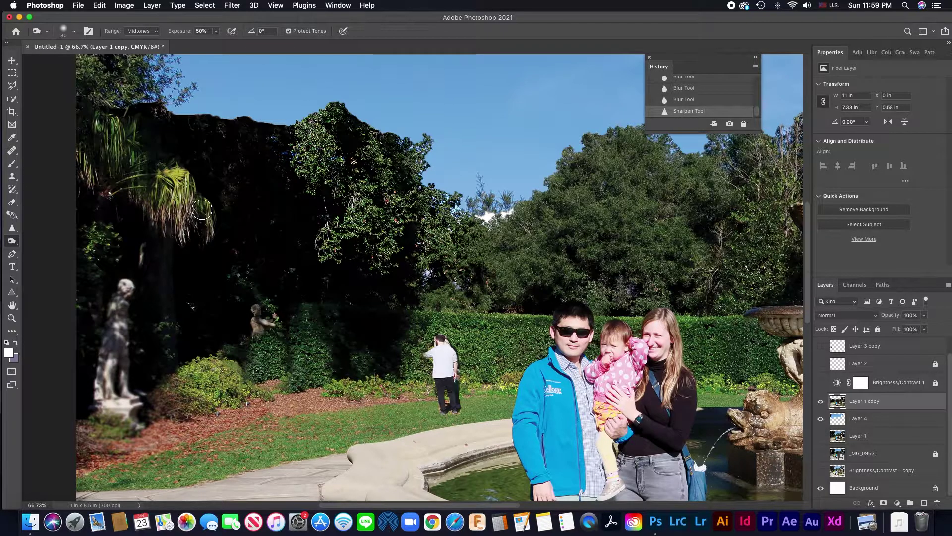
click(144, 203)
scroll(145, 203, up, 3)
mouse_move(243, 224)
mouse_down()
mouse_move(192, 212)
mouse_move(121, 167)
mouse_move(190, 239)
mouse_move(241, 252)
mouse_move(269, 271)
mouse_move(264, 249)
mouse_move(237, 261)
mouse_move(176, 231)
mouse_move(150, 204)
mouse_move(157, 193)
mouse_move(151, 208)
mouse_move(113, 208)
mouse_move(127, 205)
mouse_move(191, 245)
mouse_move(235, 232)
mouse_move(255, 215)
mouse_up()
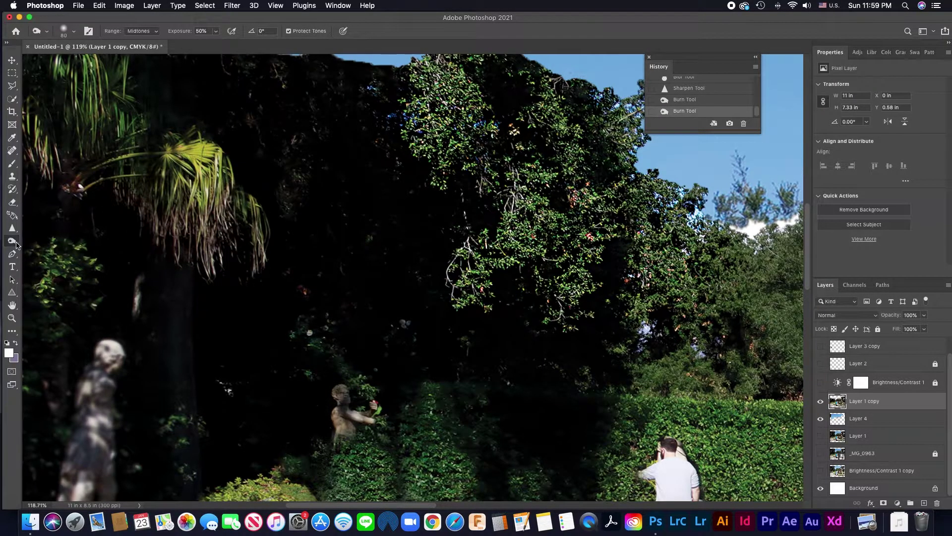
Switch to the Dodge tool, reduce its brush to 175 px and set its exposure to 100%.
drag(12, 242, 44, 242)
key(bracketleft)
key(bracketleft)
key(bracketleft)
key(bracketleft)
key(bracketleft)
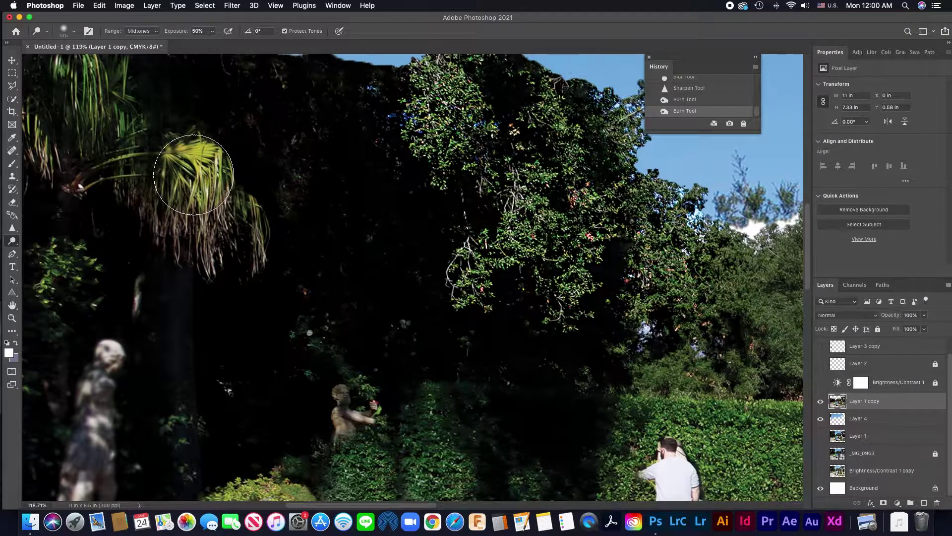
click(212, 31)
drag(215, 43, 253, 44)
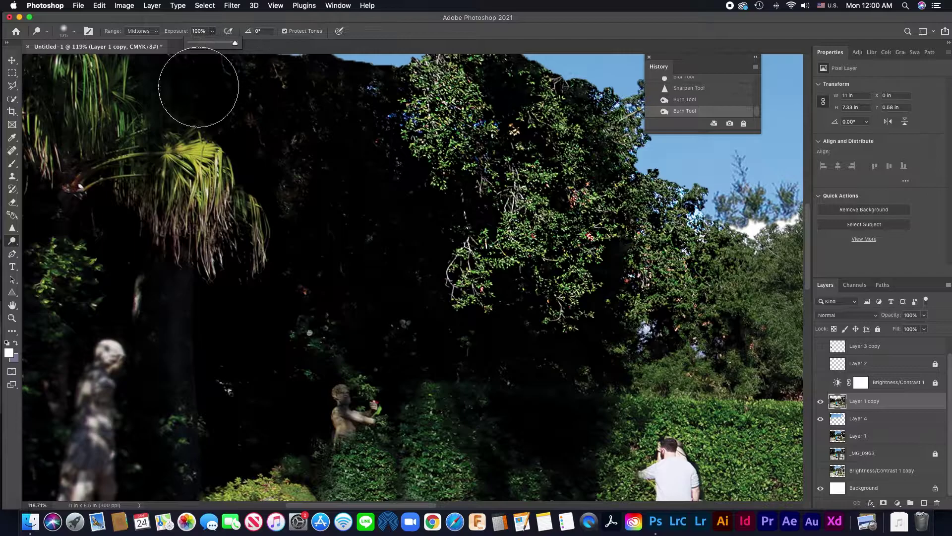
Set the Burn tool's exposure to 100%.
right_click(12, 240)
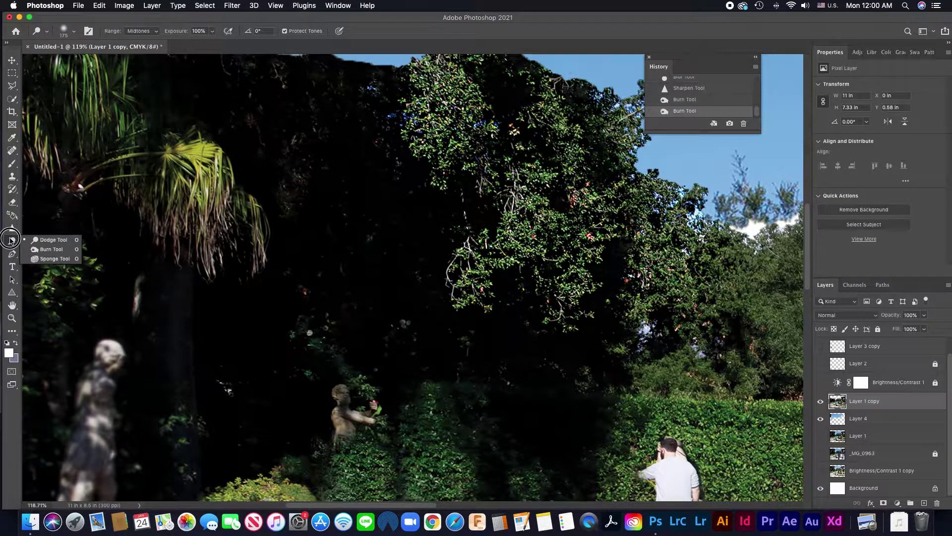
click(45, 250)
click(216, 31)
drag(230, 44, 258, 44)
Brighten both clusters of palm fronds with the Dodge tool at 100% exposure, reducing the brush to 100 px.
right_click(11, 240)
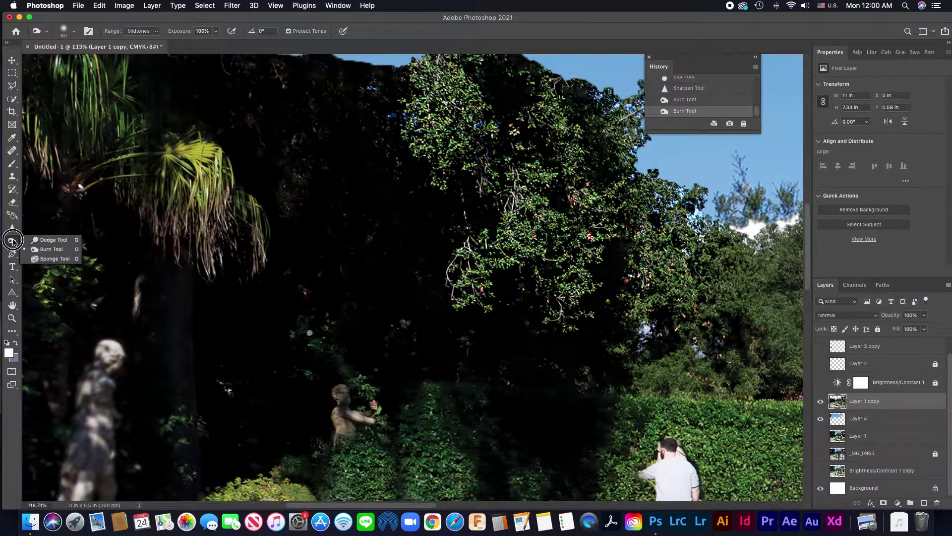
click(55, 240)
mouse_move(189, 179)
mouse_down()
mouse_move(216, 179)
mouse_move(115, 172)
mouse_move(129, 165)
mouse_move(141, 165)
mouse_move(82, 185)
mouse_move(144, 166)
mouse_up()
key(bracketleft)
key(bracketleft)
key(bracketleft)
scroll(145, 167, up, 2)
scroll(145, 166, left, 3)
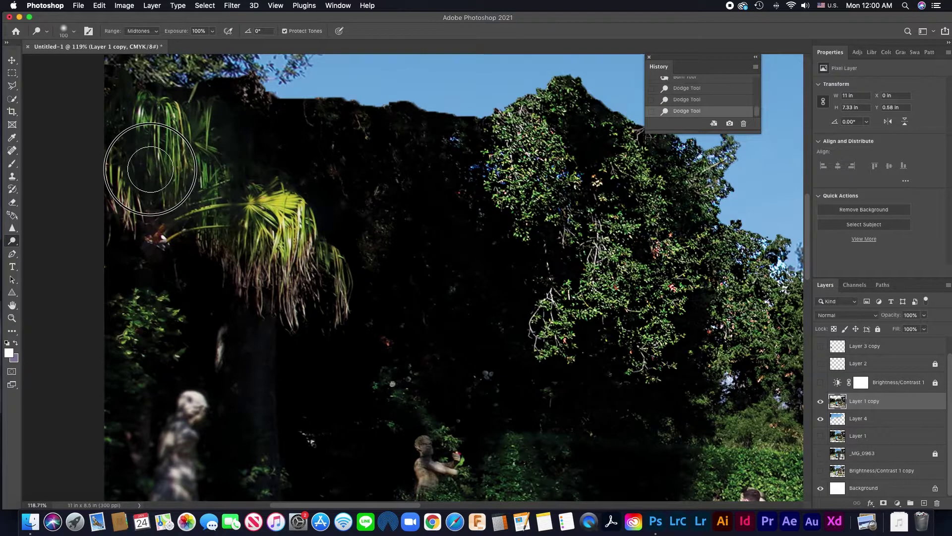
drag(131, 195, 137, 206)
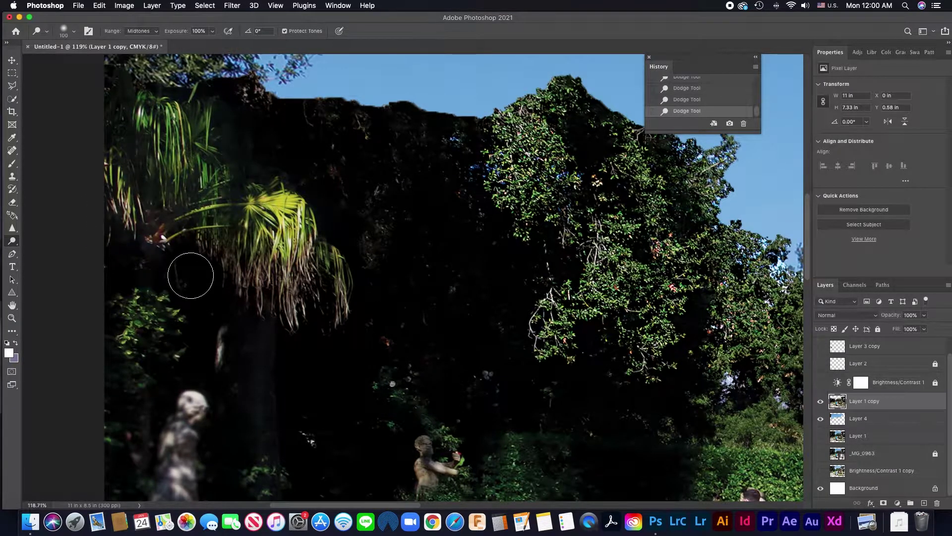
Brighten the yellow-green bush beside the white statue with the Dodge tool at 100% exposure.
scroll(190, 275, down, 1)
scroll(188, 275, right, 1)
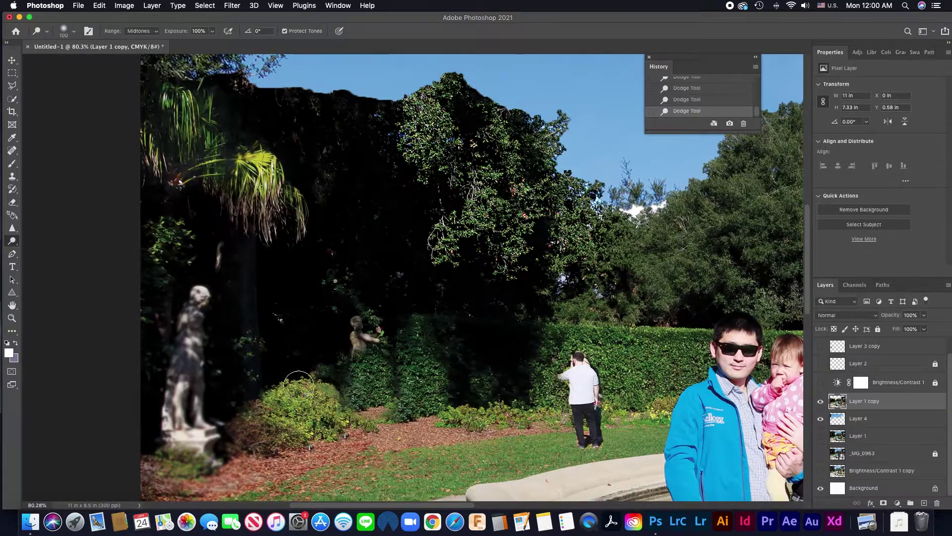
mouse_move(300, 387)
mouse_down()
mouse_move(327, 422)
mouse_move(303, 427)
mouse_move(277, 410)
mouse_move(285, 391)
mouse_move(330, 399)
mouse_move(340, 422)
mouse_move(303, 428)
mouse_move(267, 412)
mouse_up()
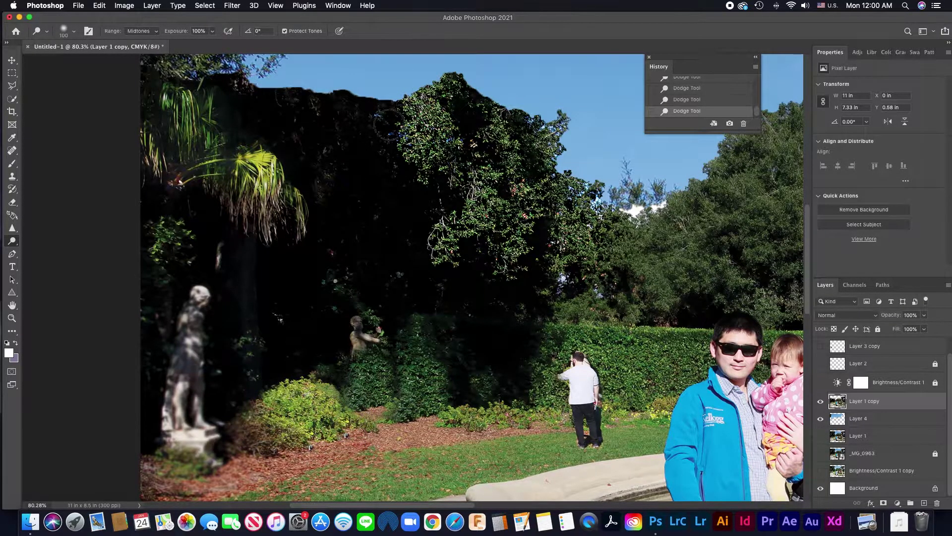
drag(331, 395, 322, 415)
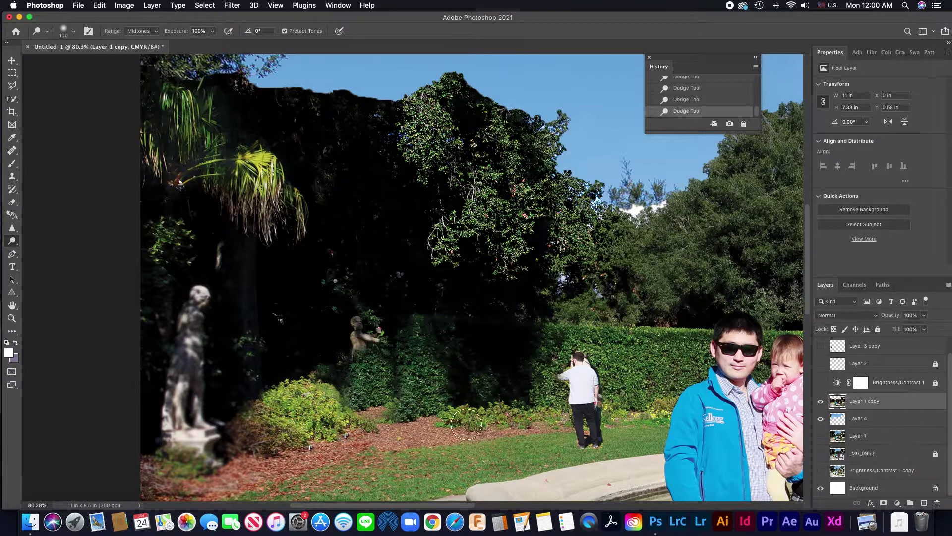
Darken the low shrubs in front of the hedge with the Burn tool at 80 px and 100% exposure.
drag(12, 240, 41, 251)
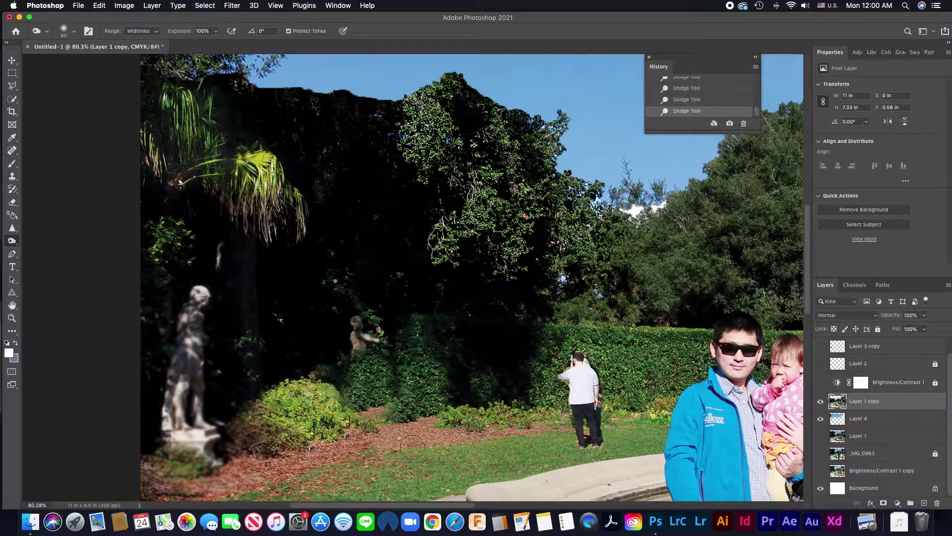
mouse_move(524, 415)
mouse_down()
mouse_move(444, 413)
mouse_move(531, 416)
mouse_move(442, 421)
mouse_move(470, 407)
mouse_move(539, 409)
mouse_move(506, 420)
mouse_move(440, 413)
mouse_move(533, 413)
mouse_move(442, 424)
mouse_up()
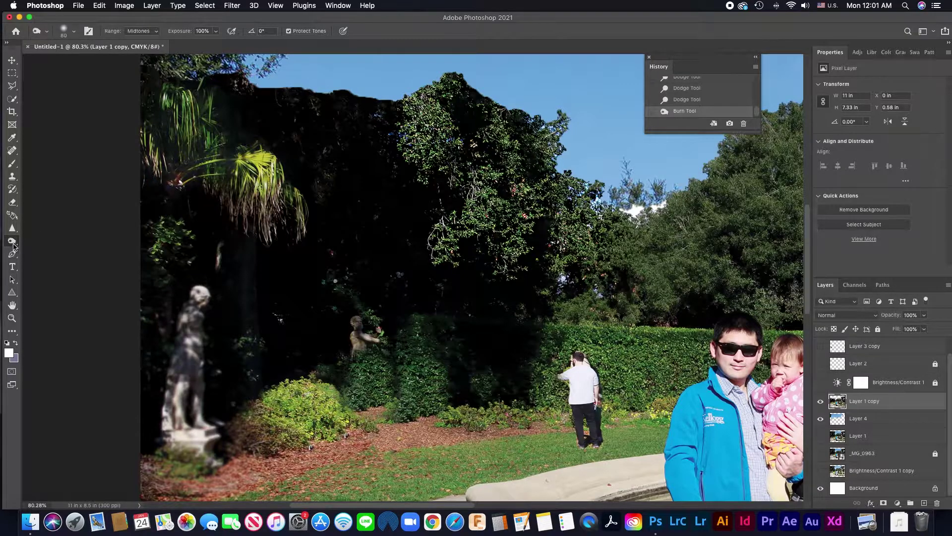
scroll(364, 377, down, 2)
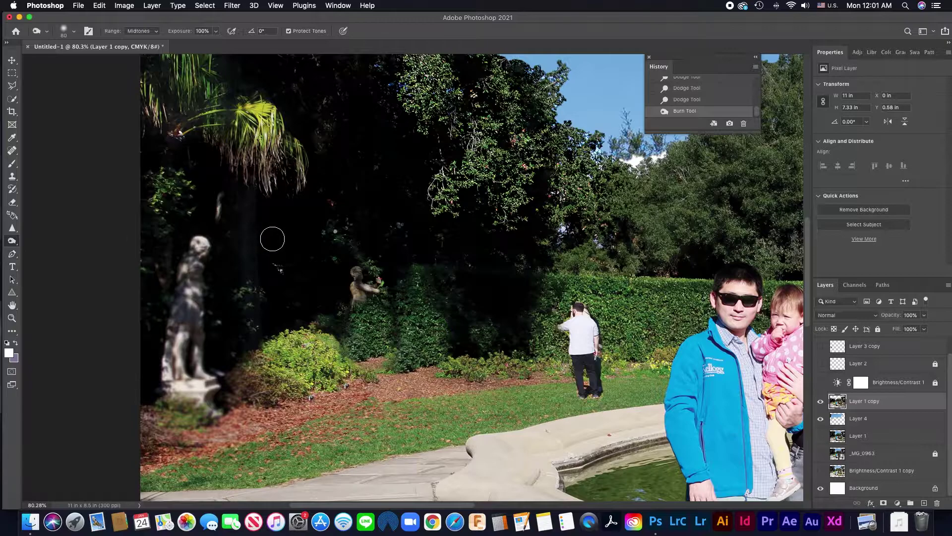
right_click(12, 241)
mouse_move(12, 254)
mouse_down()
mouse_move(35, 254)
mouse_move(50, 295)
mouse_move(62, 255)
mouse_up()
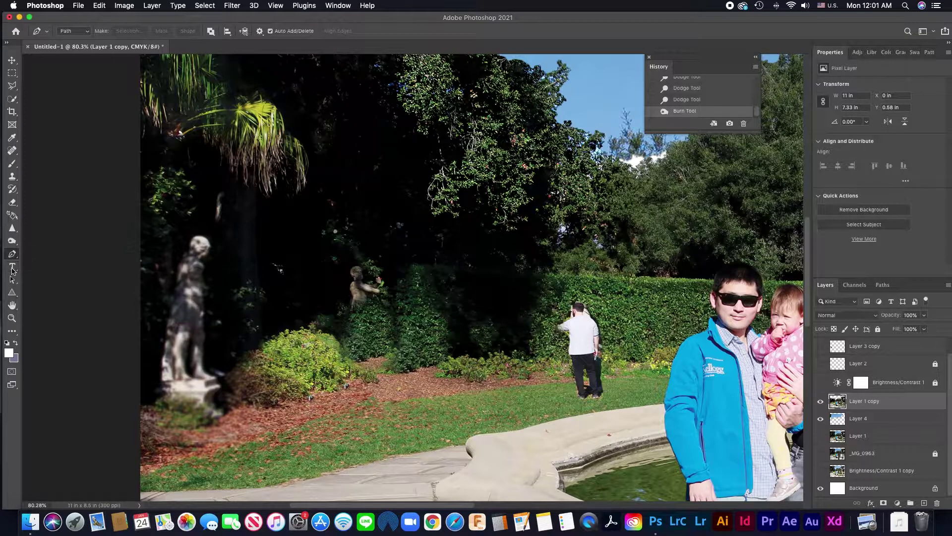
Add a Lorem Ipsum placeholder text layer in the sky above the dark trees.
click(12, 268)
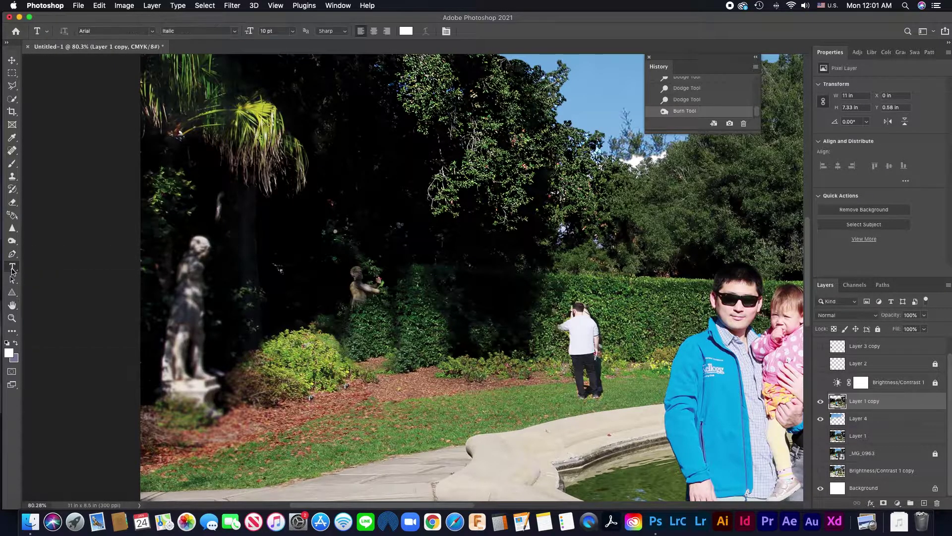
scroll(390, 275, up, 5)
scroll(390, 276, right, 3)
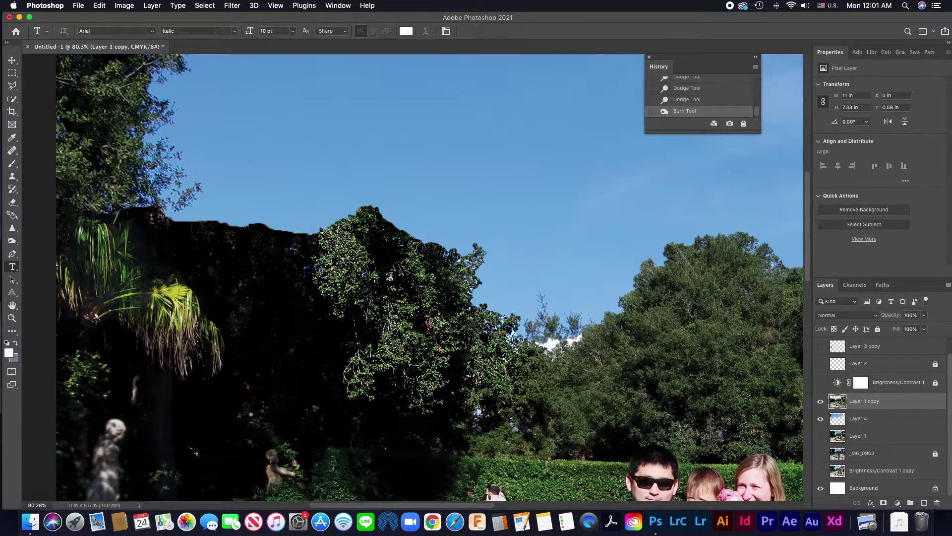
scroll(389, 275, down, 3)
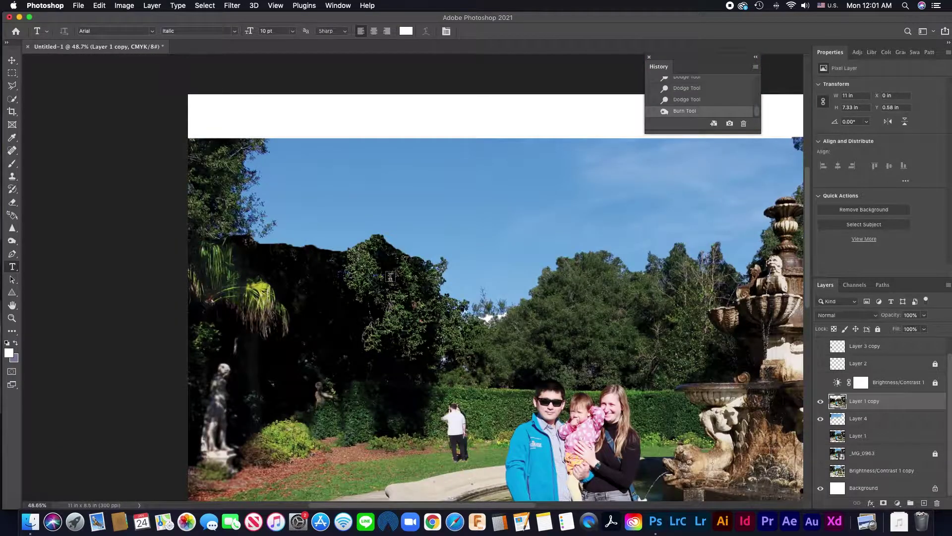
click(337, 188)
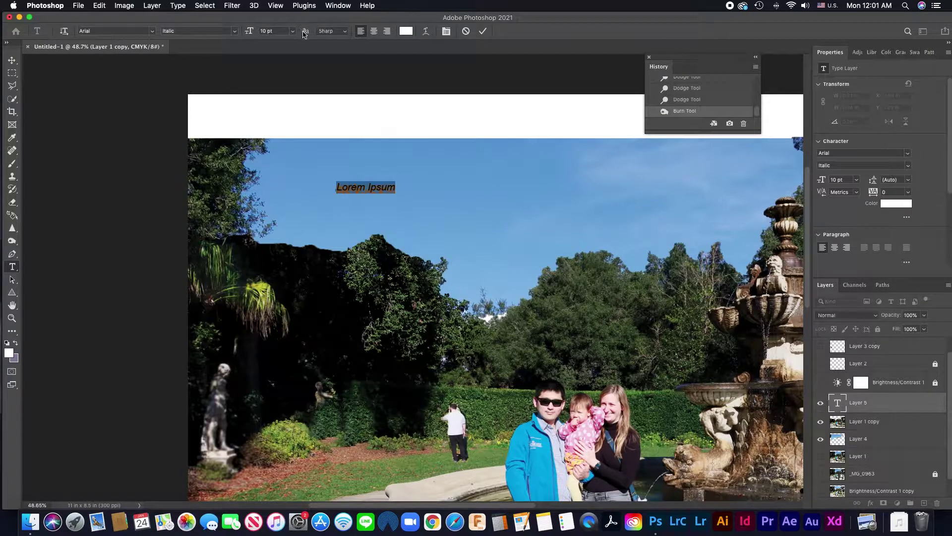
Set the Lorem Ipsum text to 30 pt Arial Bold Italic.
click(292, 32)
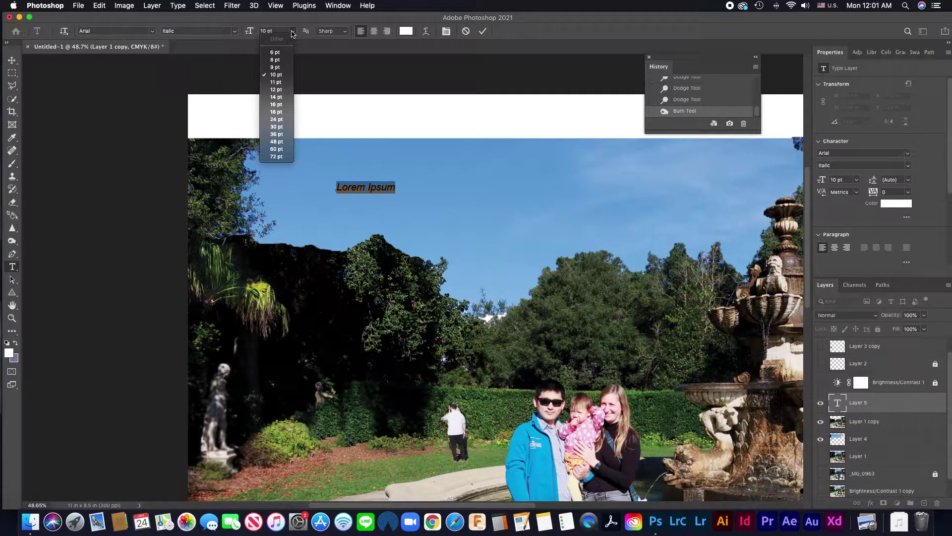
click(280, 126)
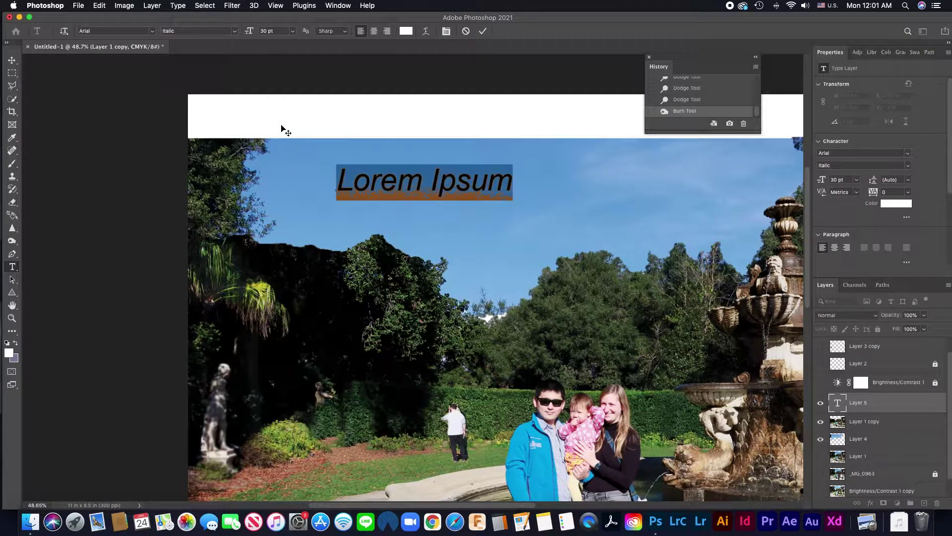
click(235, 33)
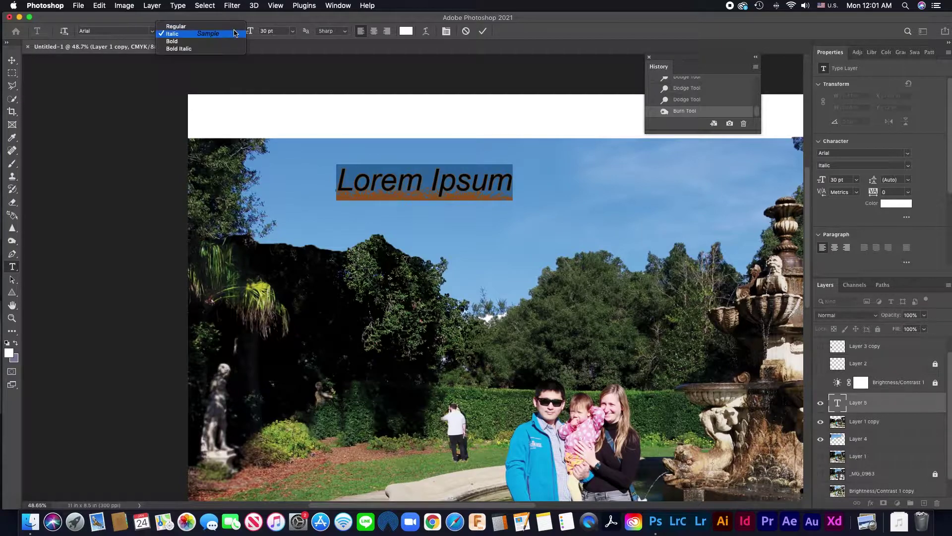
click(202, 49)
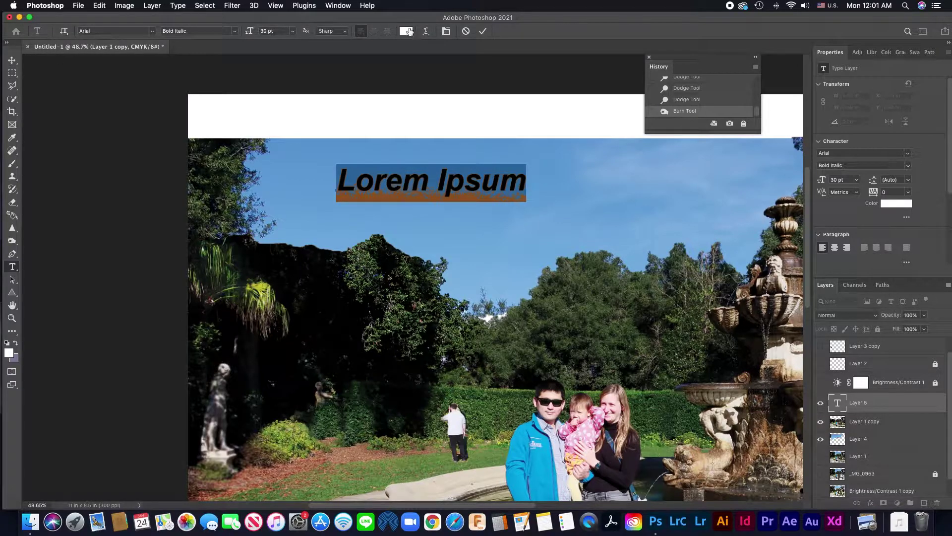
Change the placeholder text's color to black (000000) and commit the text.
click(407, 31)
drag(579, 254, 491, 343)
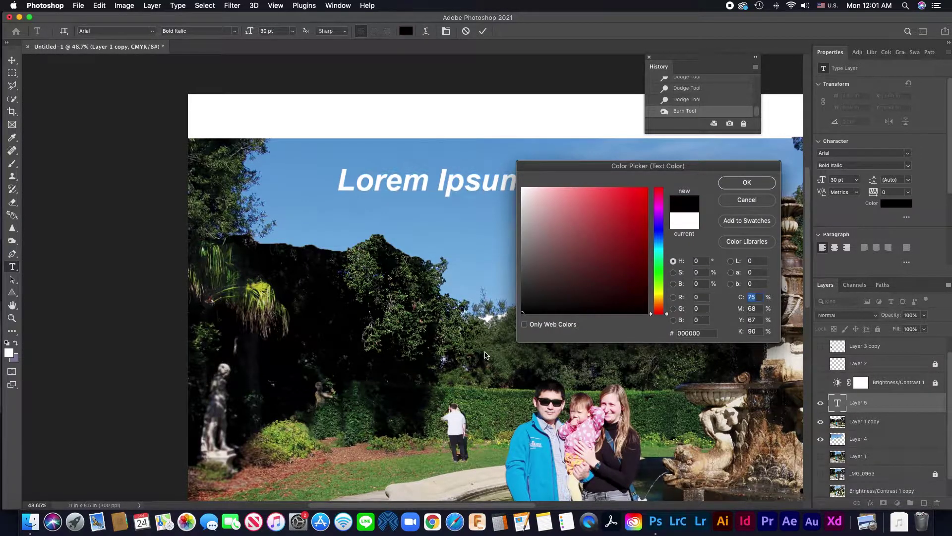
click(744, 181)
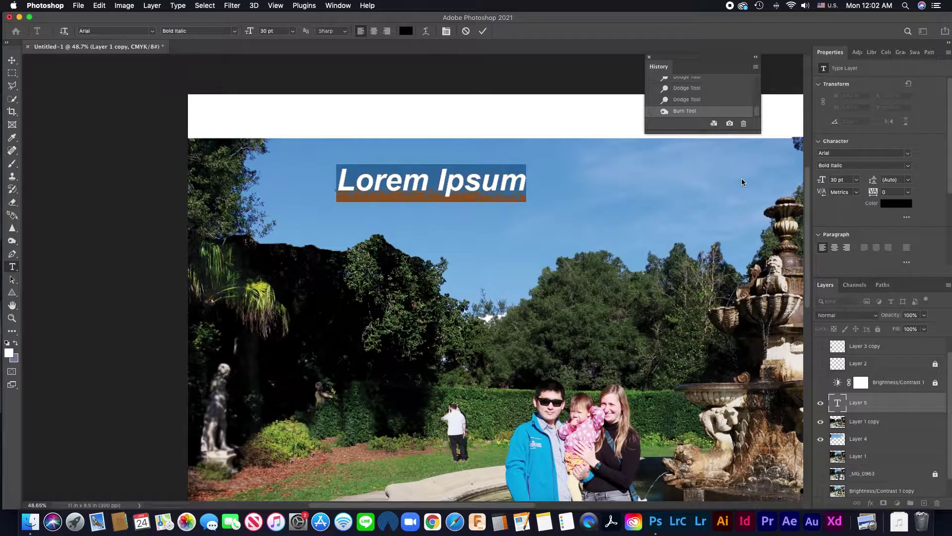
click(10, 61)
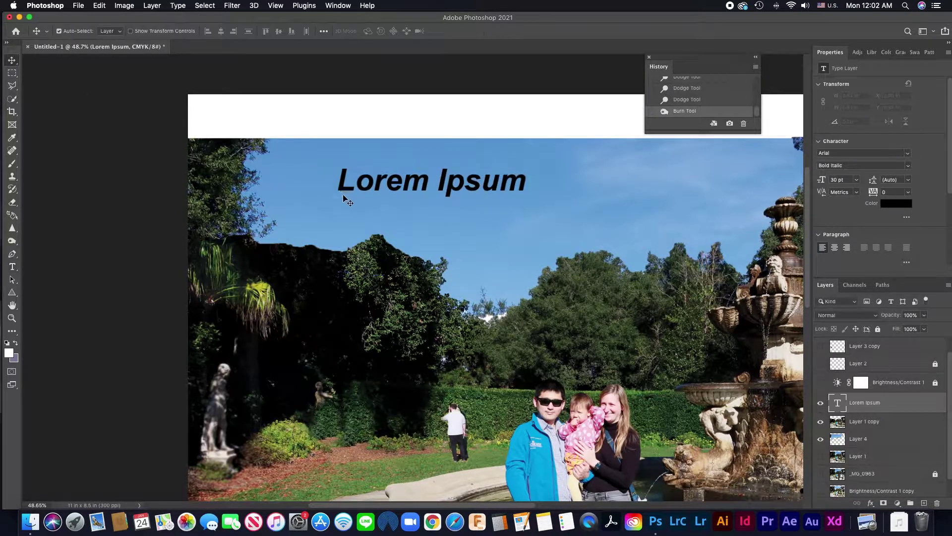
Replace the Lorem Ipsum placeholder with the title "Huntington Library".
drag(352, 186, 539, 178)
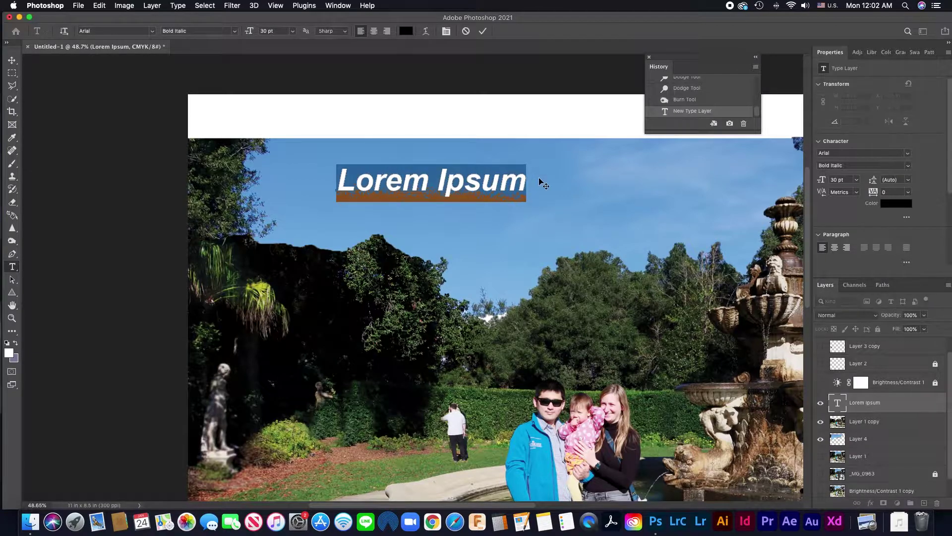
text(HUnti)
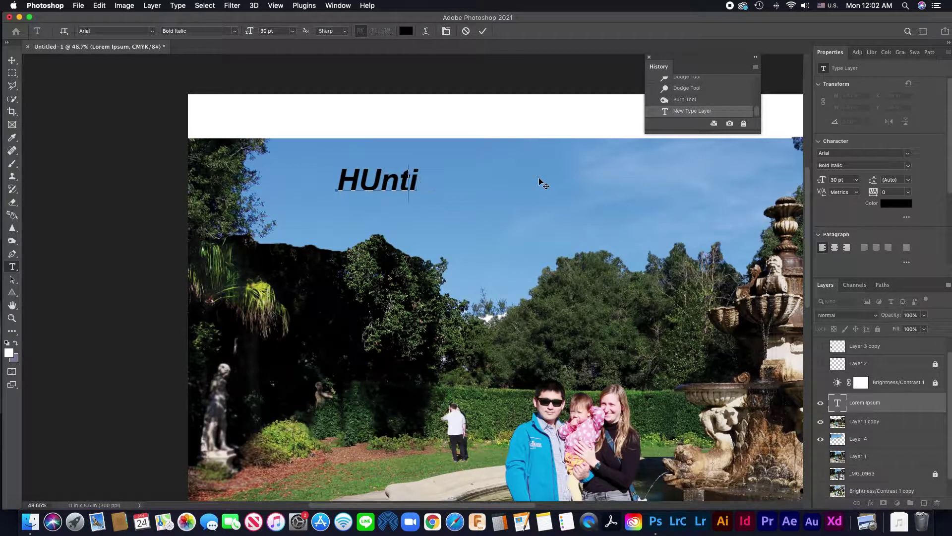
key(BackSpace)
key(BackSpace)
key(BackSpace)
key(BackSpace)
text(untin)
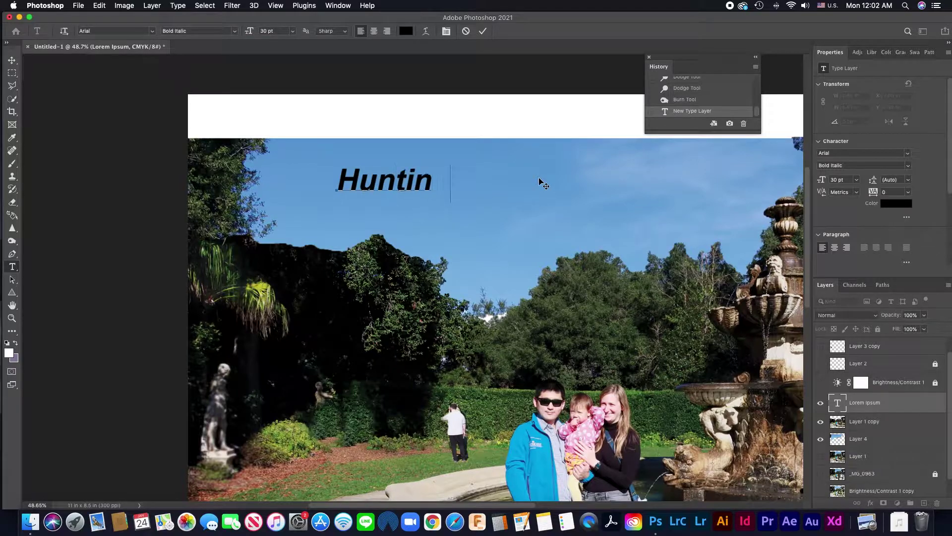
text(gto)
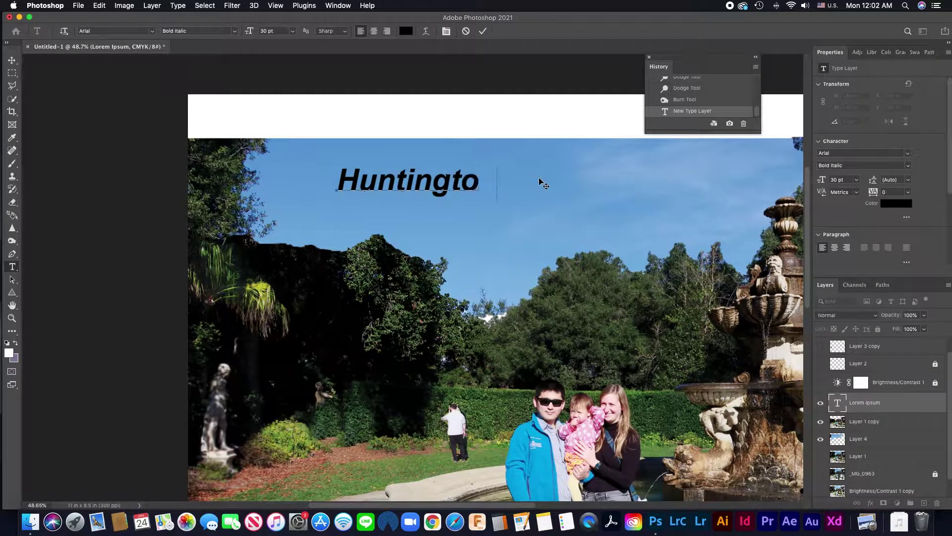
text(n LIbrary)
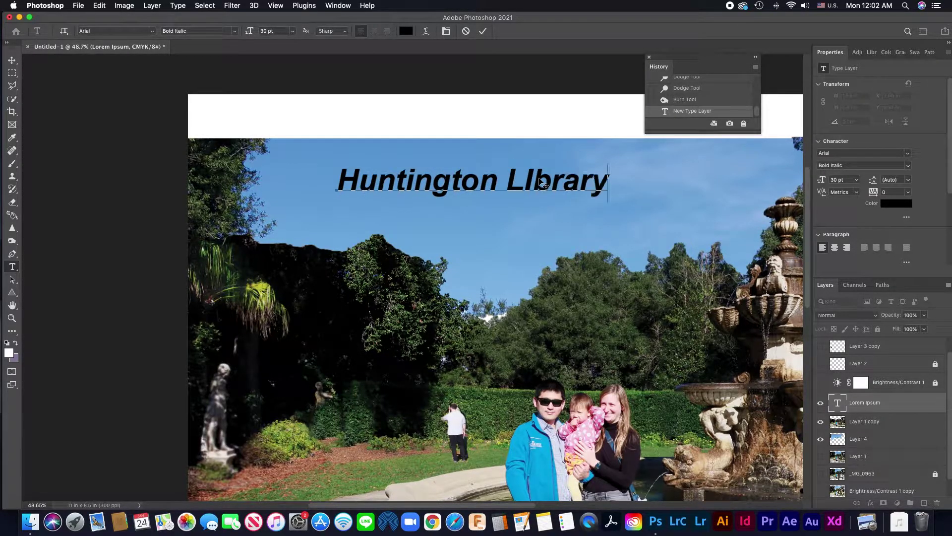
click(534, 178)
key(BackSpace)
text(i)
Nudge the Huntington Library title slightly within the sky and place its layer at the very top of the layer stack.
click(11, 60)
drag(446, 183, 453, 184)
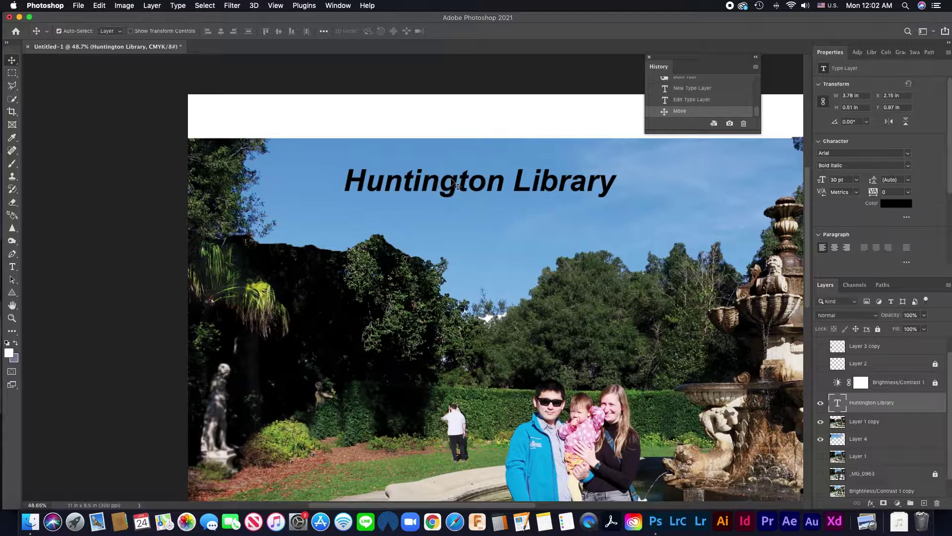
scroll(891, 382, up, 1)
drag(878, 424, 866, 345)
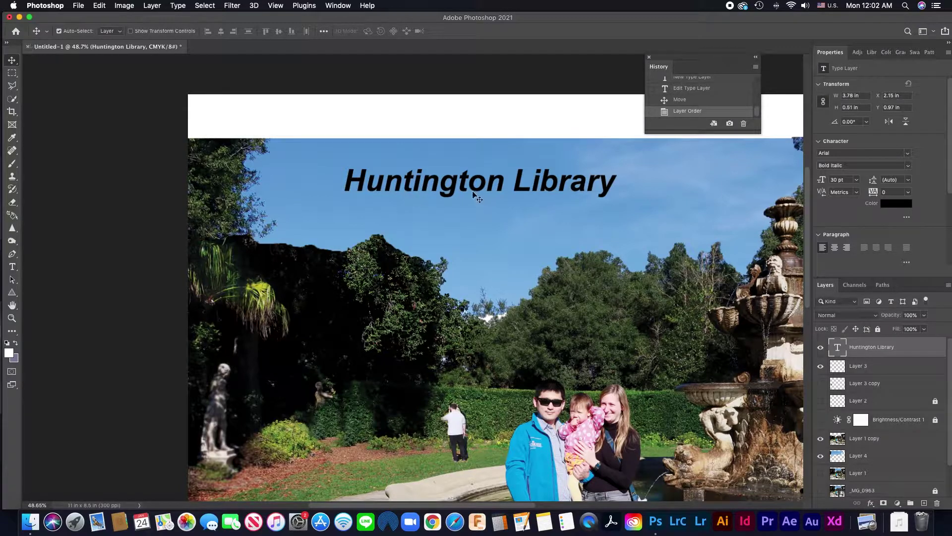
drag(436, 177, 437, 178)
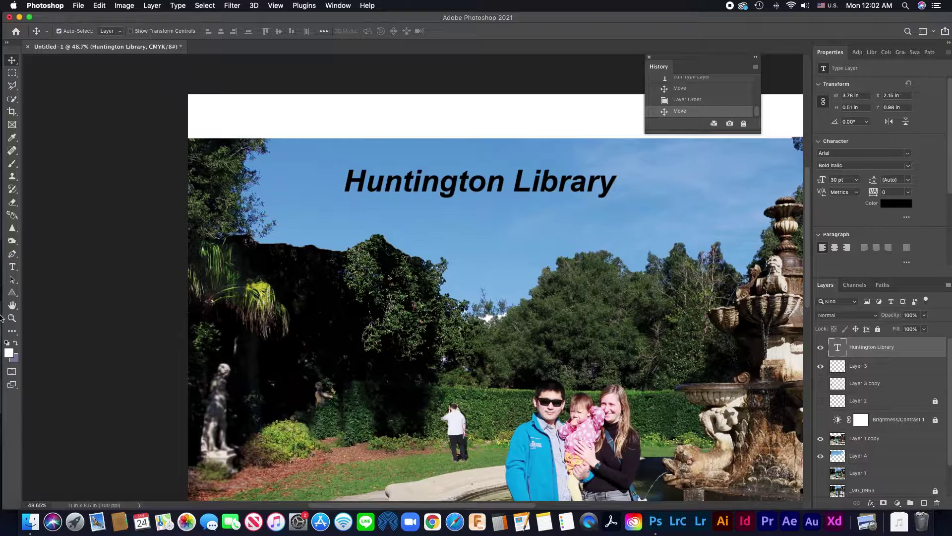
Hide Layer 3, Layer 1 copy and Layer 4, and show Layer 1 and rename it "orginal".
scroll(602, 369, down, 5)
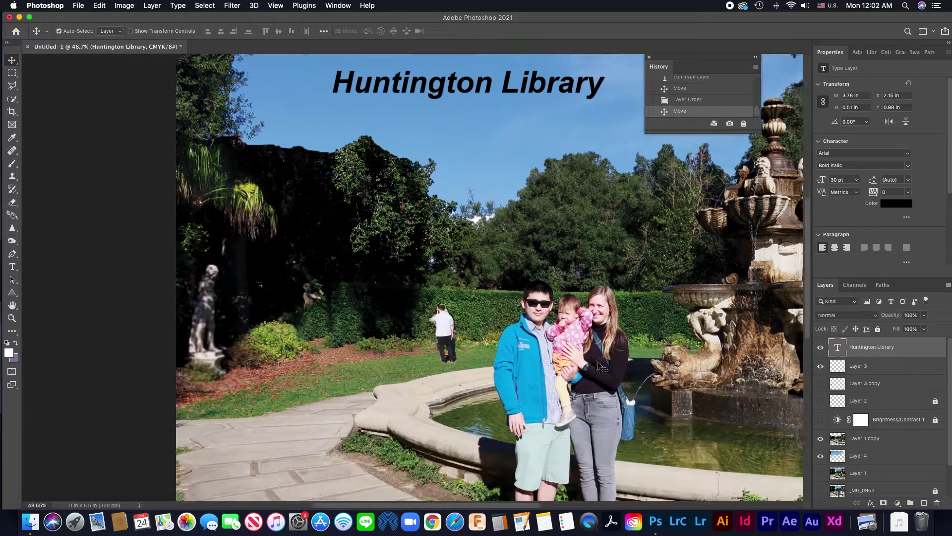
scroll(602, 368, right, 2)
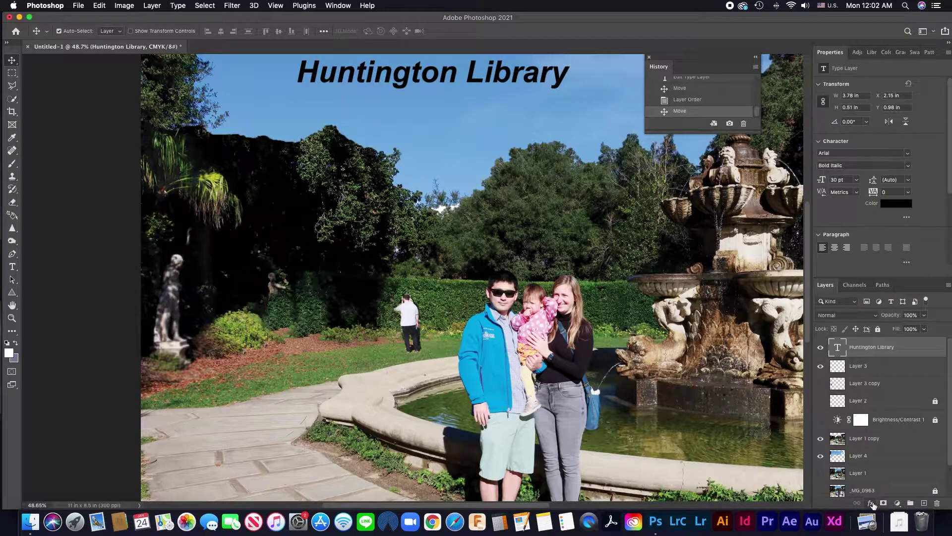
click(820, 472)
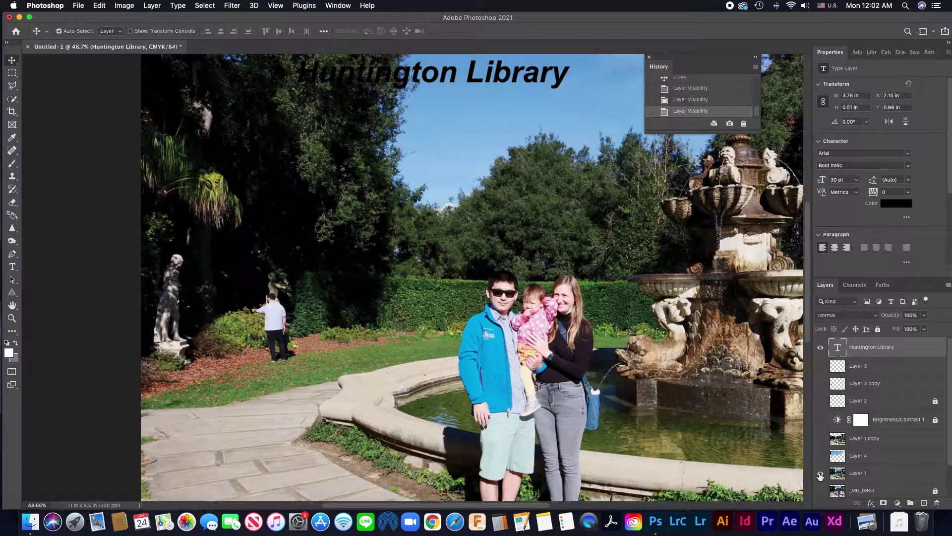
scroll(862, 476, down, 2)
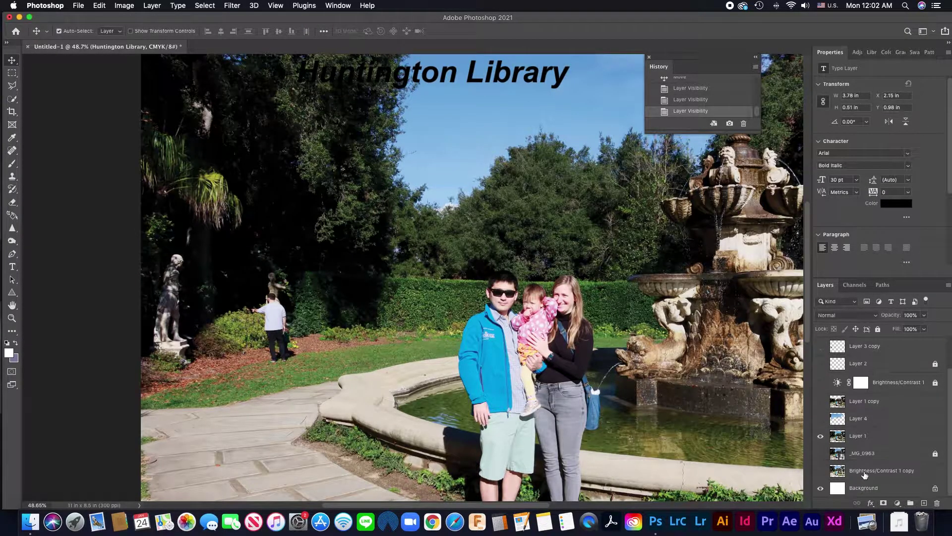
double_click(859, 437)
text(of)
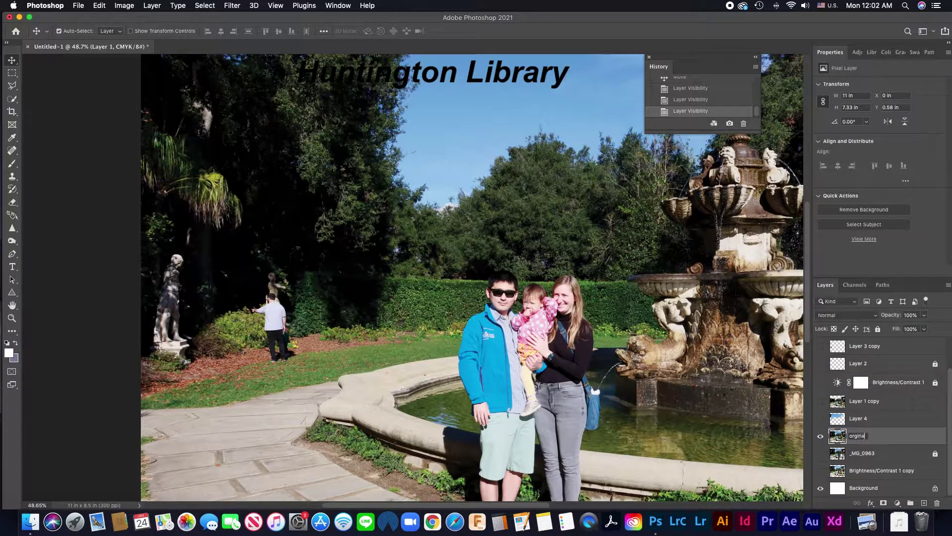
Rename the sky layer, Layer 4, as "BLue BAckground".
double_click(857, 418)
key(BackSpace)
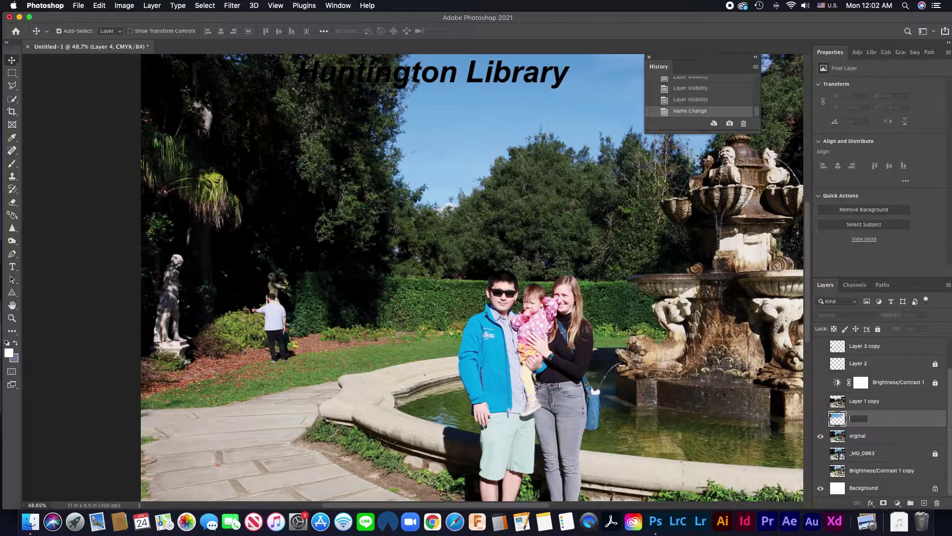
text(BLue BAckground)
key(Return)
Rename Layer 1 copy as "Adjust Layer", and group _MG_0963 and Brightness/Contrast 1 copy as "original".
click(820, 400)
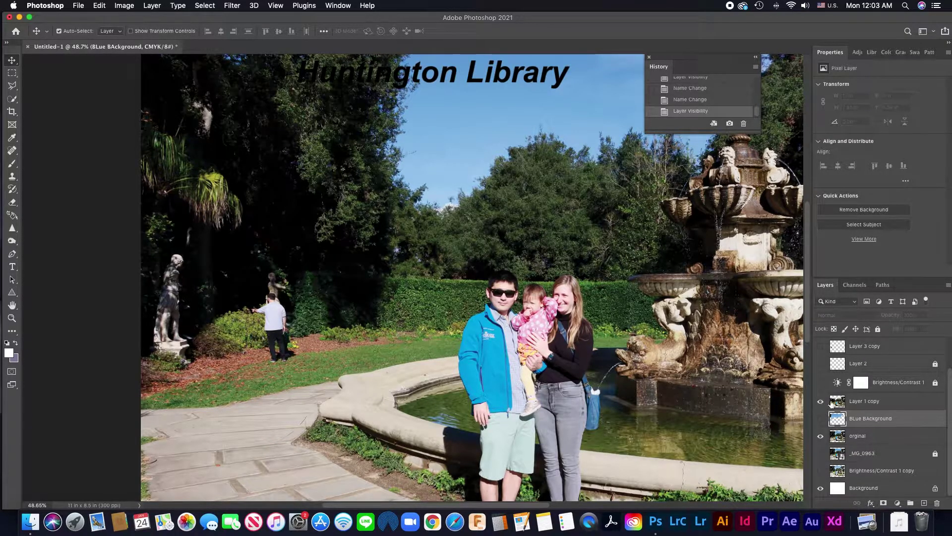
double_click(864, 402)
text(Adjust La)
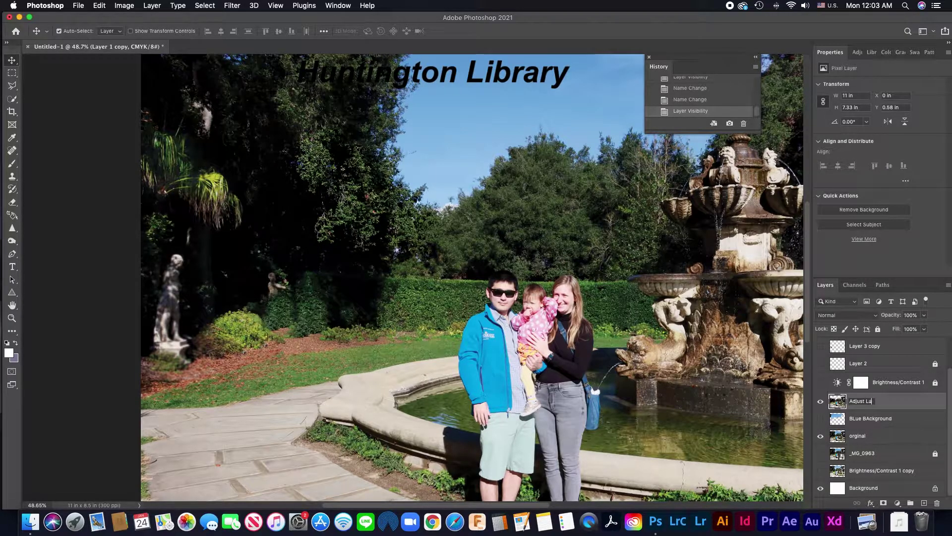
text(yer)
key(Return)
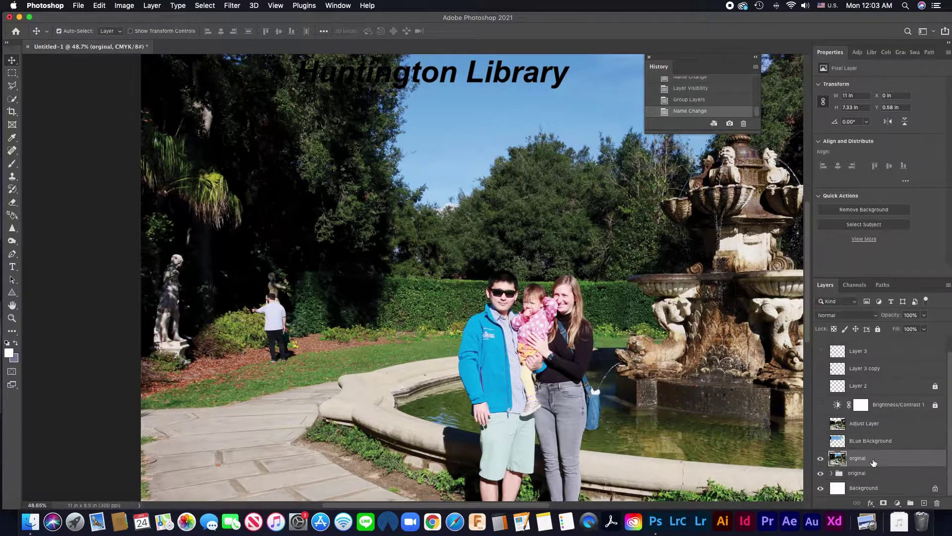
Make Layer 3, Layer 3 copy, Layer 2, Brightness/Contrast 1, Adjust Layer and BLue BAckground visible.
scroll(867, 471, up, 1)
mouse_move(868, 471)
mouse_down()
mouse_move(865, 365)
mouse_move(868, 480)
mouse_up()
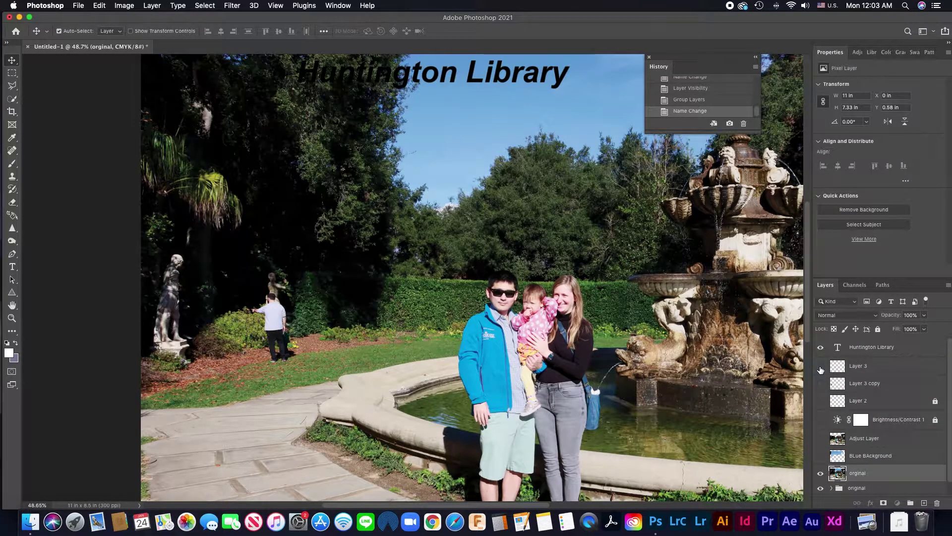
drag(821, 370, 823, 418)
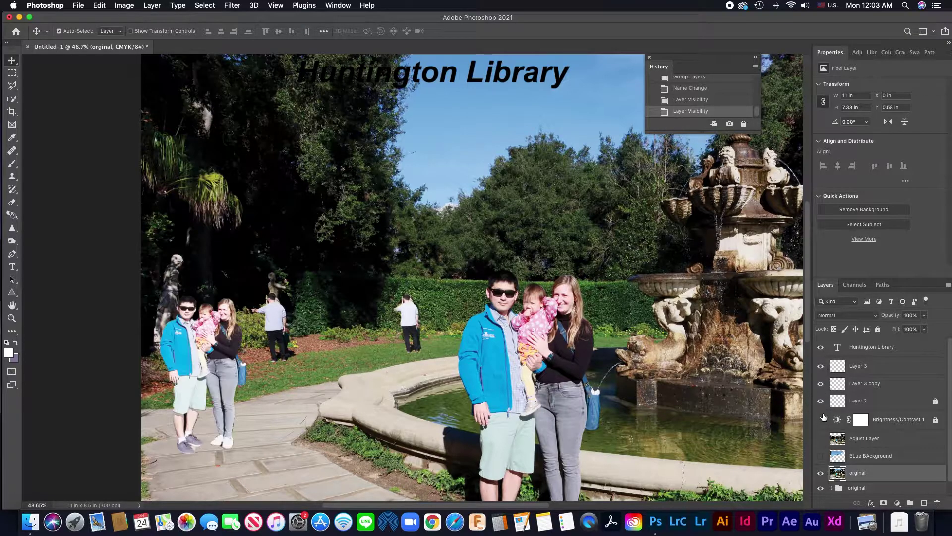
click(822, 402)
click(821, 420)
click(821, 438)
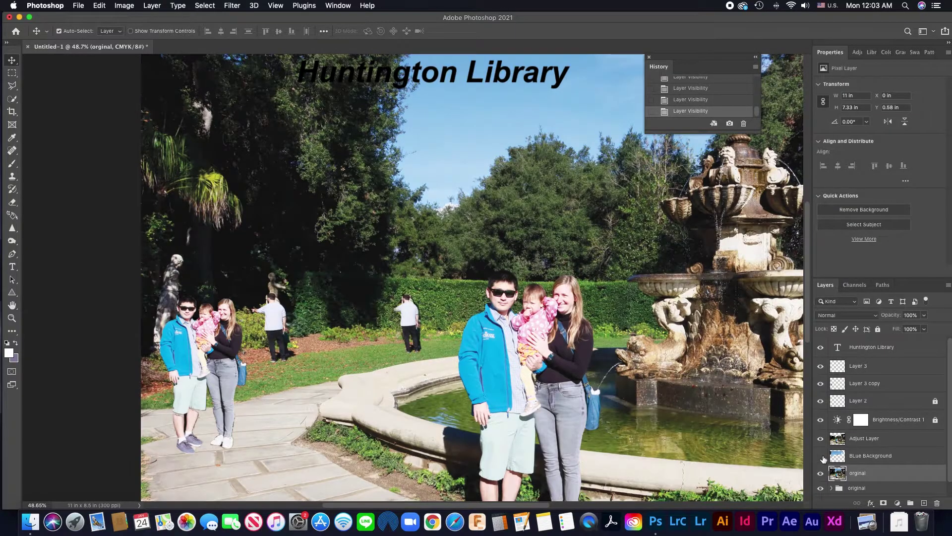
click(822, 457)
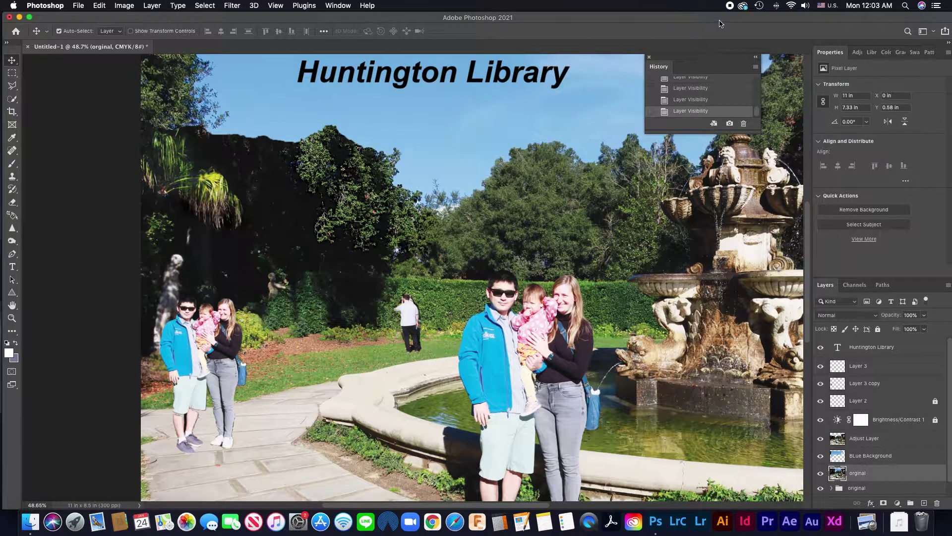
Close the floating History panel so it no longer covers the photo.
drag(743, 21, 538, 50)
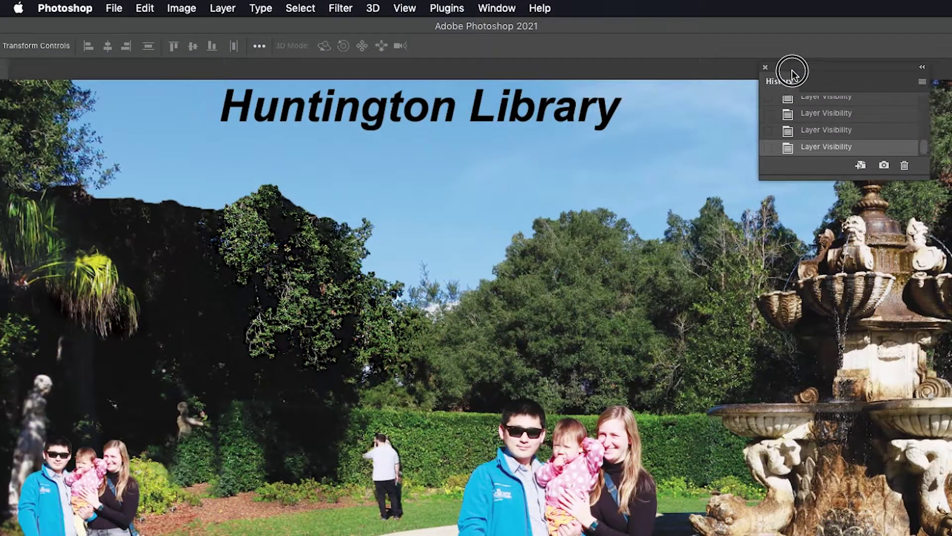
drag(792, 73, 784, 74)
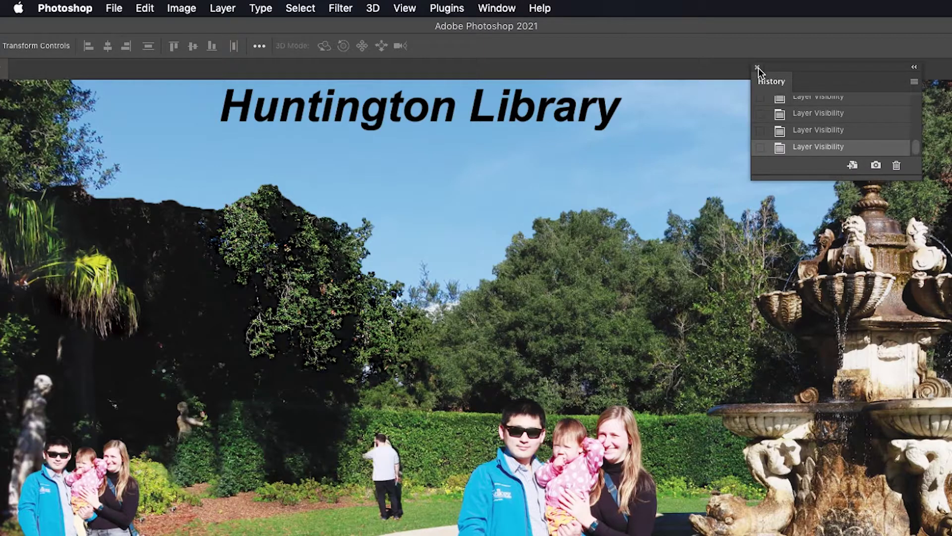
click(758, 68)
Compare the edited photo side by side with _MG_0963.JPG opened from Finder in Preview, and return to Photoshop.
drag(897, 10, 660, 14)
key(super+Tab)
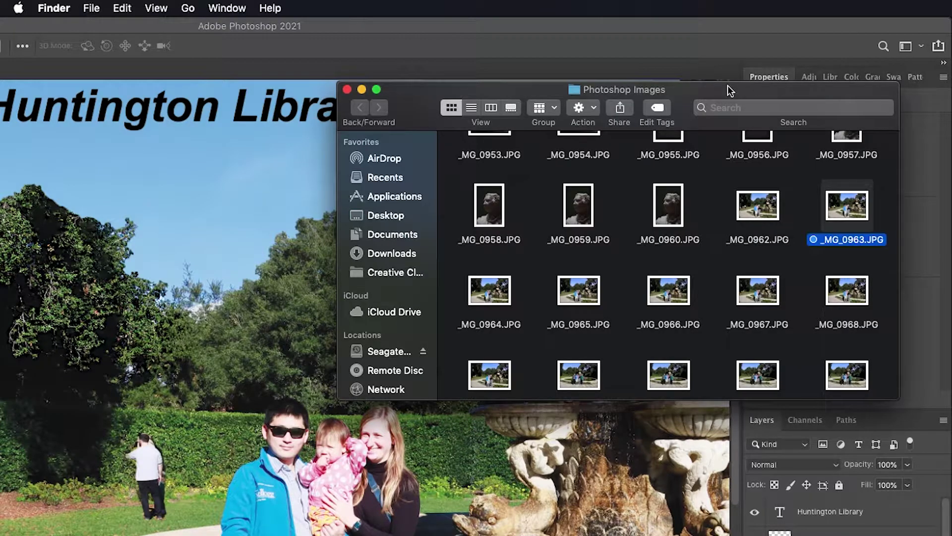
drag(731, 89, 951, 88)
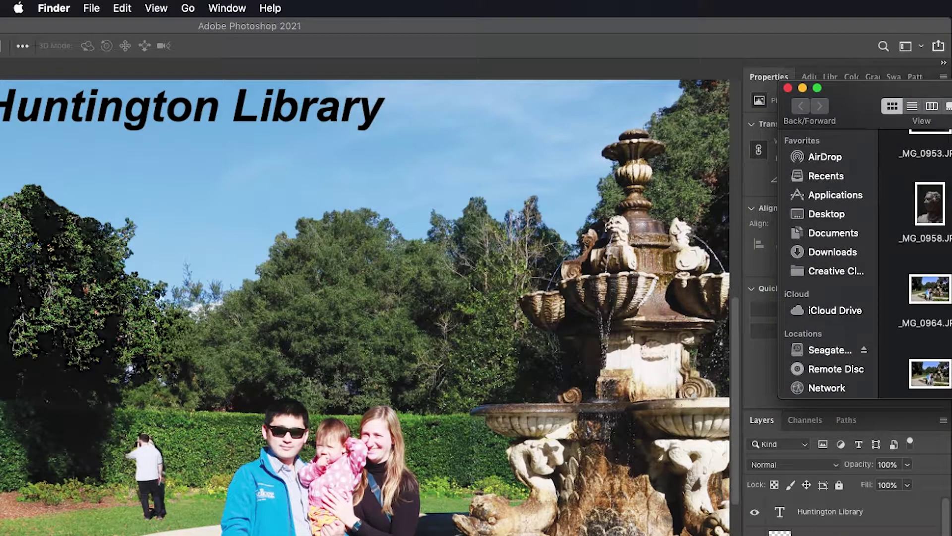
click(482, 30)
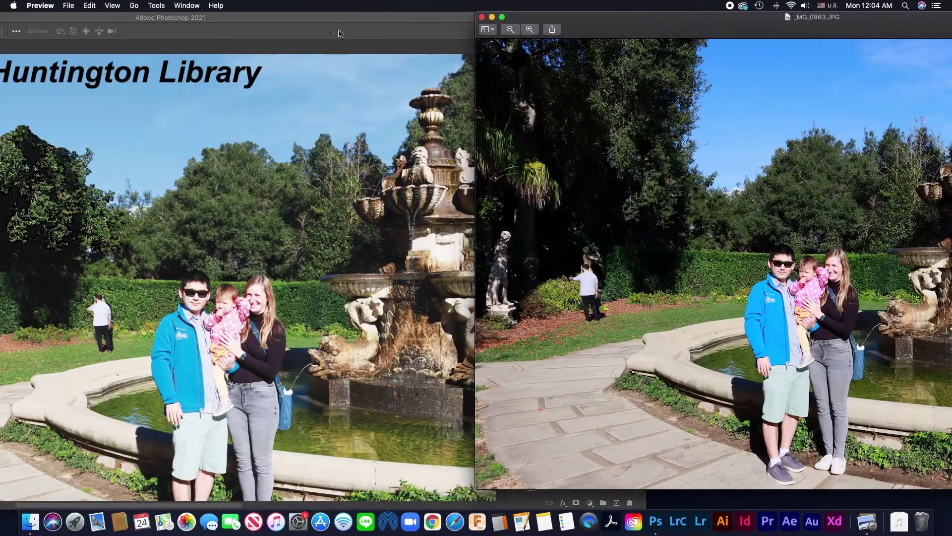
click(360, 24)
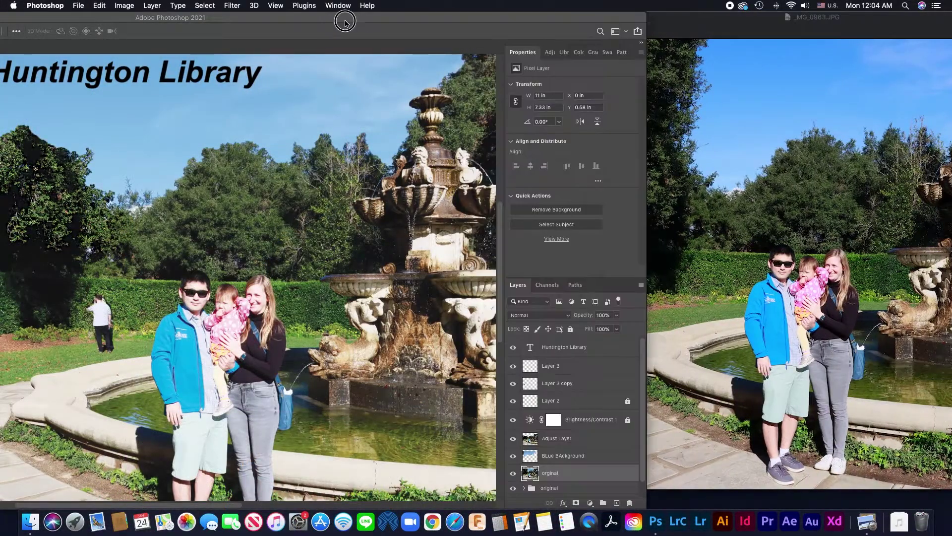
drag(308, 19, 438, 20)
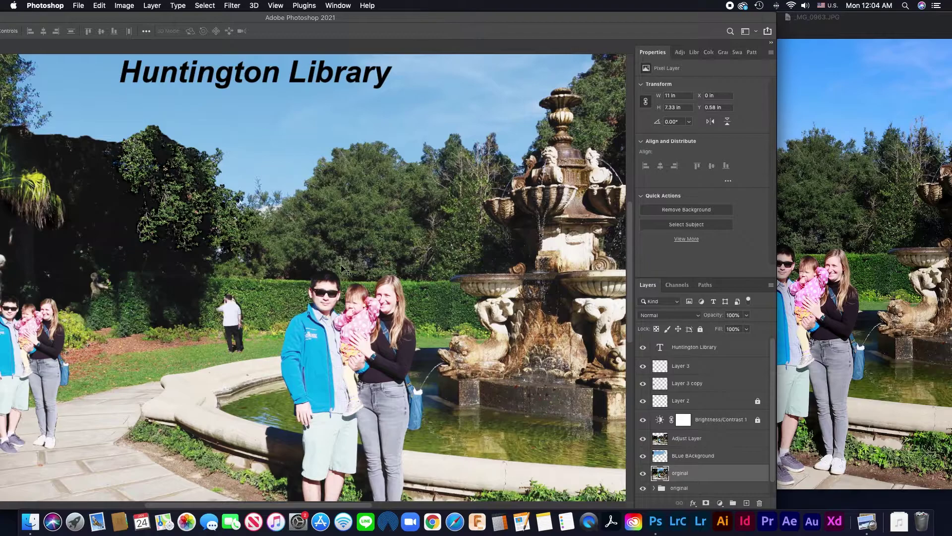
Arrange the Photoshop and Preview windows side by side to compare the edited photo with the original _MG_0963.JPG.
scroll(341, 264, up, 3)
scroll(342, 267, down, 3)
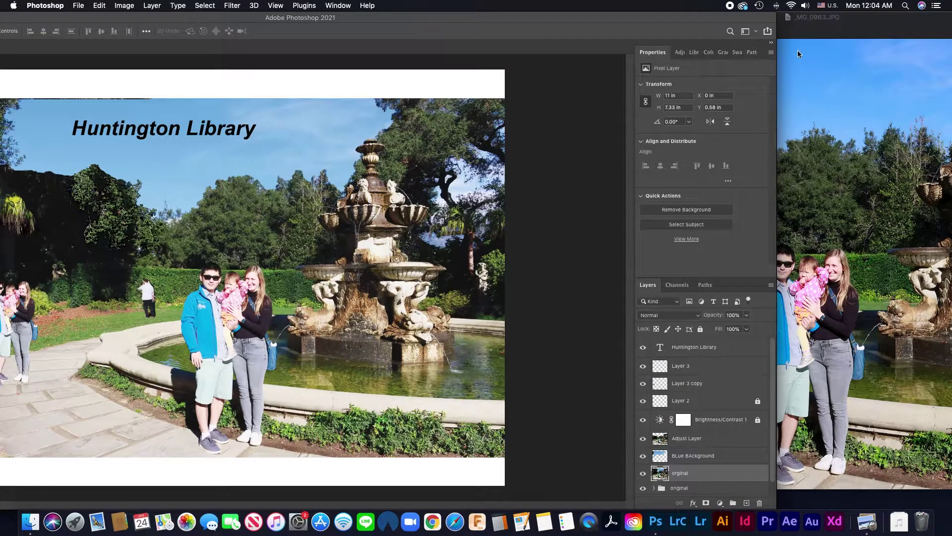
click(781, 27)
drag(261, 24, 370, 23)
drag(886, 125, 680, 125)
drag(799, 19, 717, 22)
drag(188, 17, 301, 17)
click(718, 63)
drag(463, 16, 577, 18)
click(460, 89)
drag(516, 26, 573, 25)
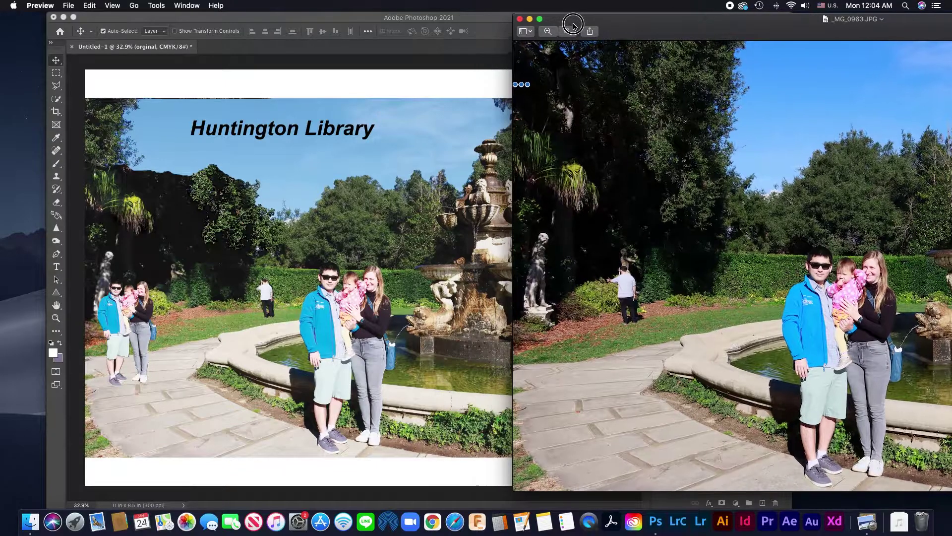
Scale _MG_0963.JPG in Preview to about the edited photo's display size, and compare the two, ending in Photoshop.
click(548, 31)
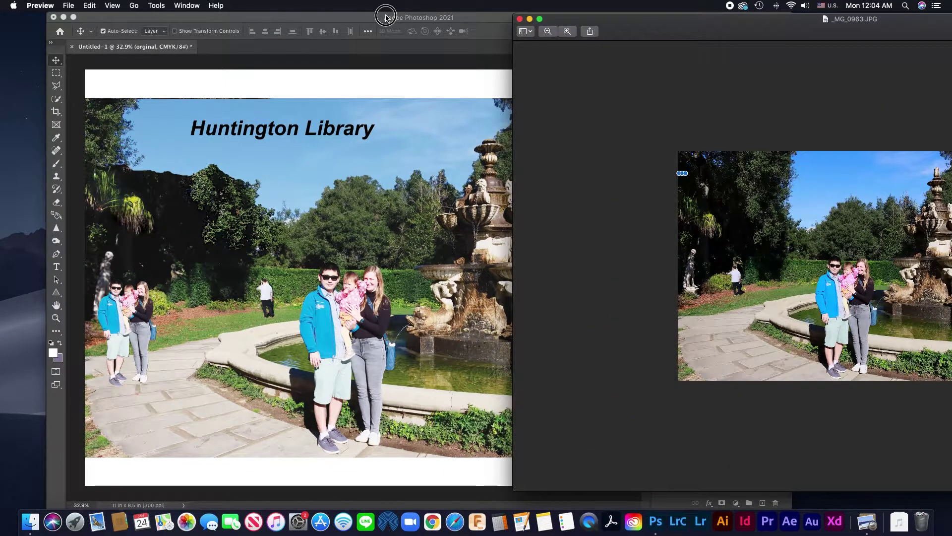
drag(415, 18, 273, 2)
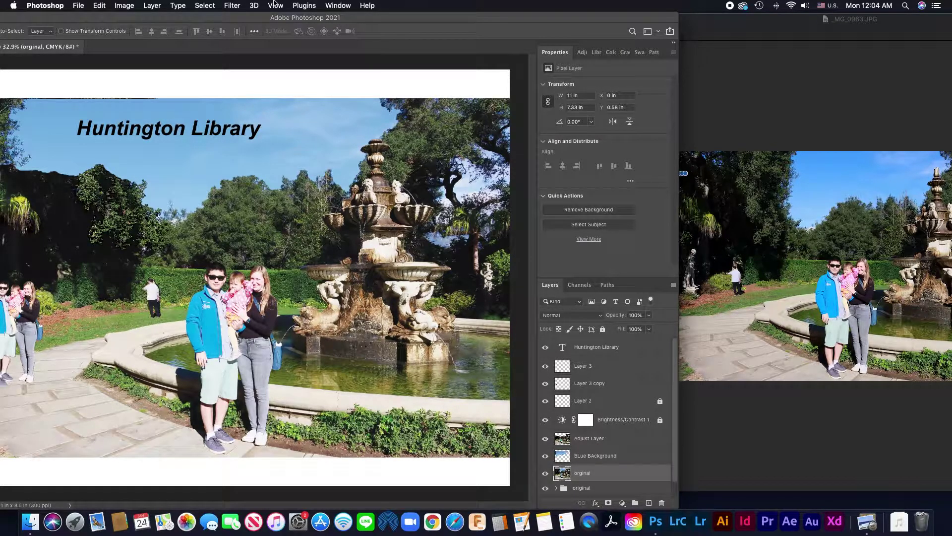
click(778, 21)
drag(778, 21, 744, 25)
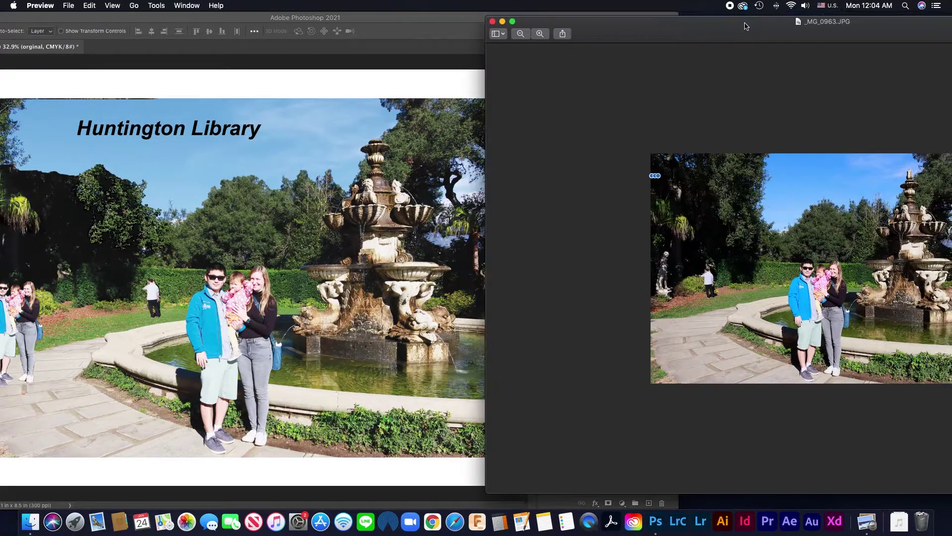
click(539, 35)
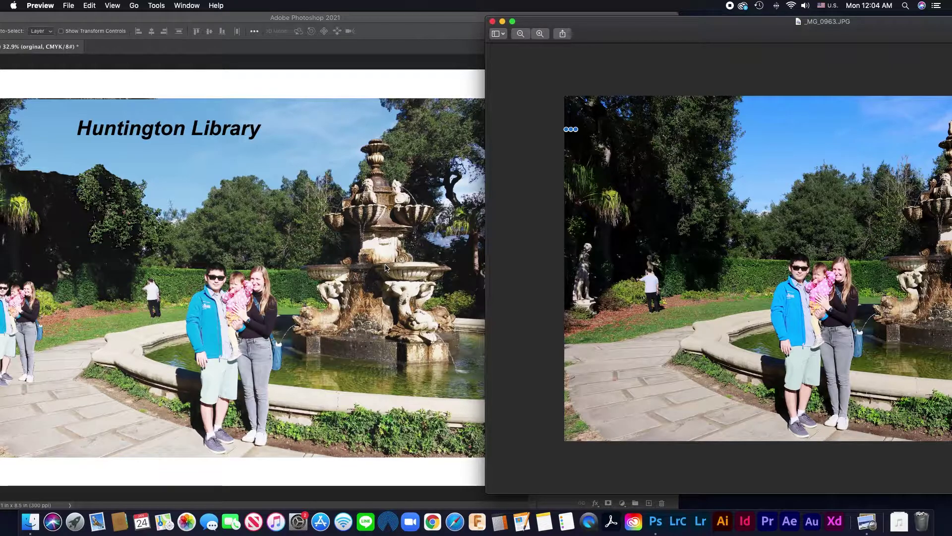
drag(391, 20, 410, 19)
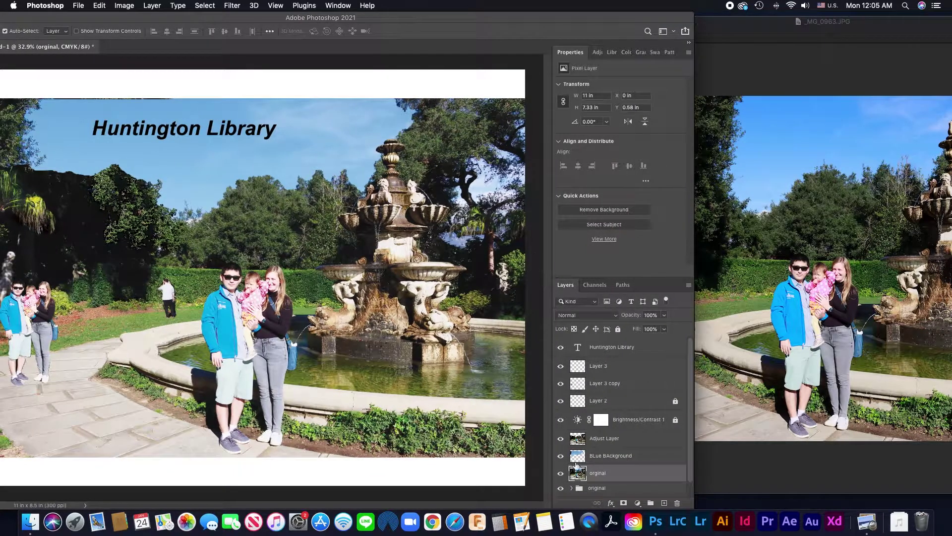
Group all layers from BLue BAckground up to the Huntington Library text layer.
click(598, 456)
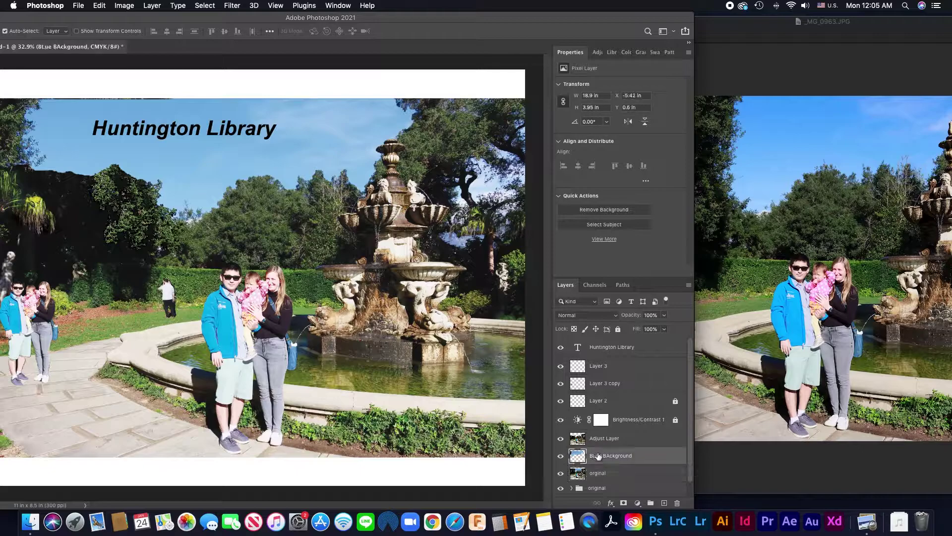
shift+click(611, 350)
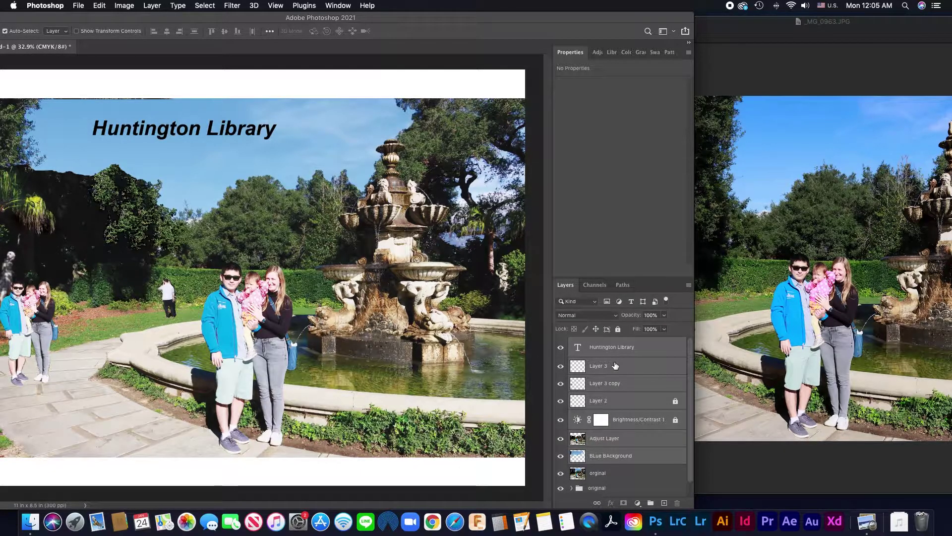
key(super+g)
Bring the full Photoshop window into view, and hide and reshow Group 1 to compare the photo with and without the edits.
drag(725, 14, 752, 15)
click(437, 23)
drag(438, 23, 503, 22)
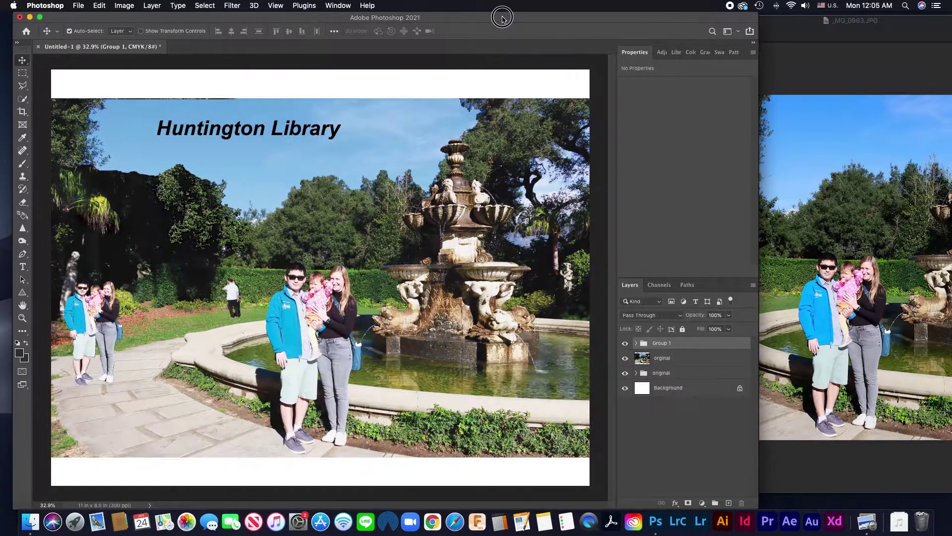
click(561, 344)
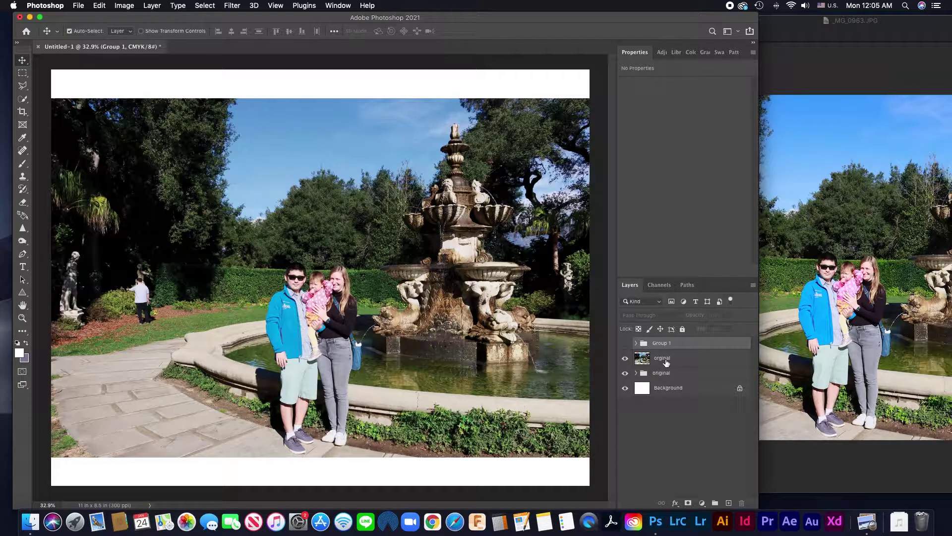
click(625, 344)
Rename Group 1 as "adjustment layer".
double_click(662, 343)
text(adj)
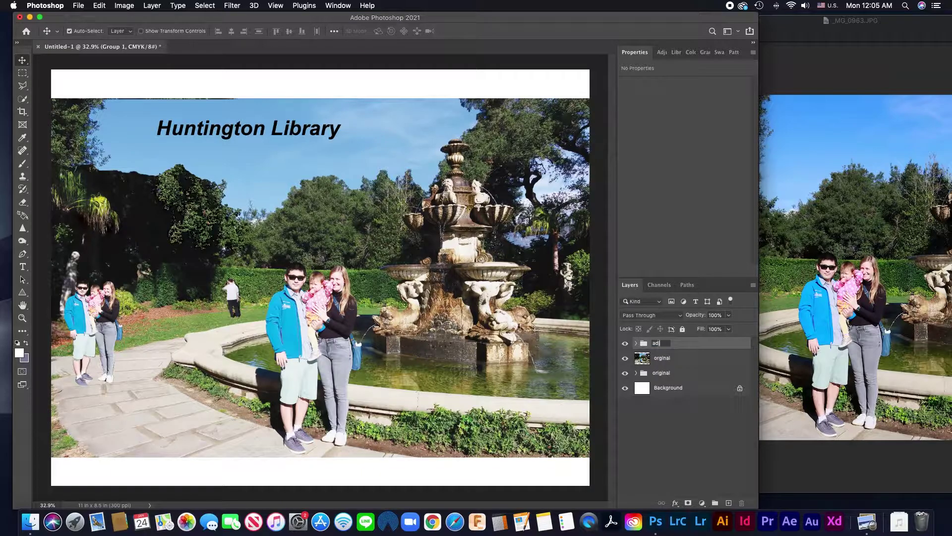
text(ustment layer)
key(Return)
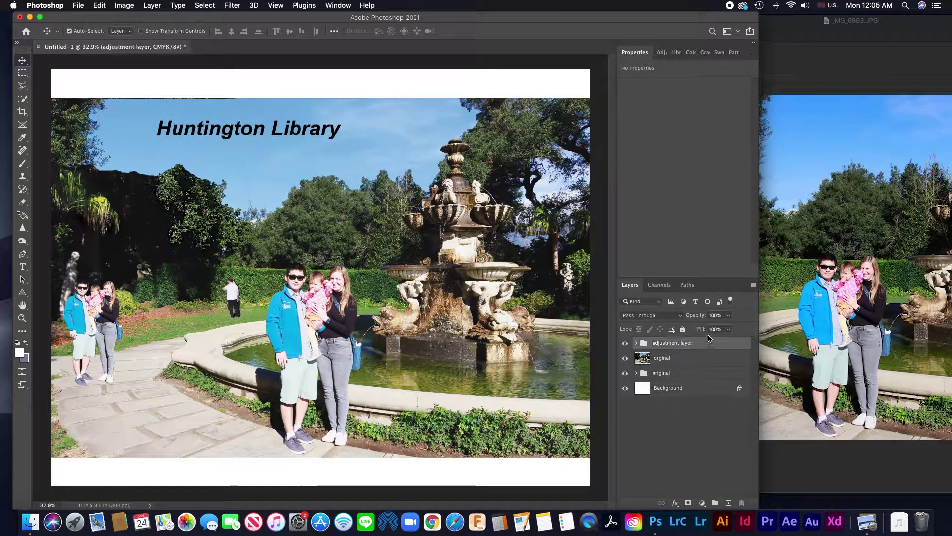